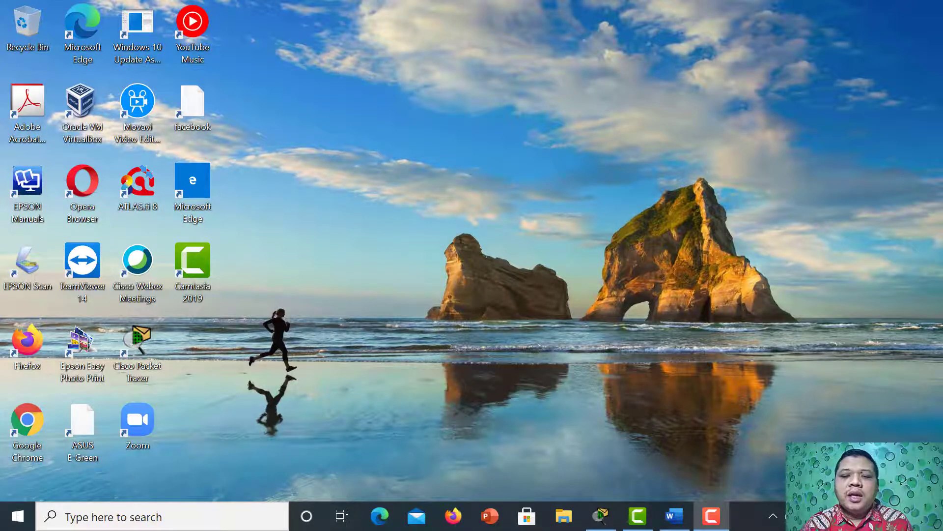
Switch to Cisco Packet Tracer and place two PC-PT computers side by side in the lower left area of the empty workspace.
{"action": "left_click", "coordinate": [601, 516]}
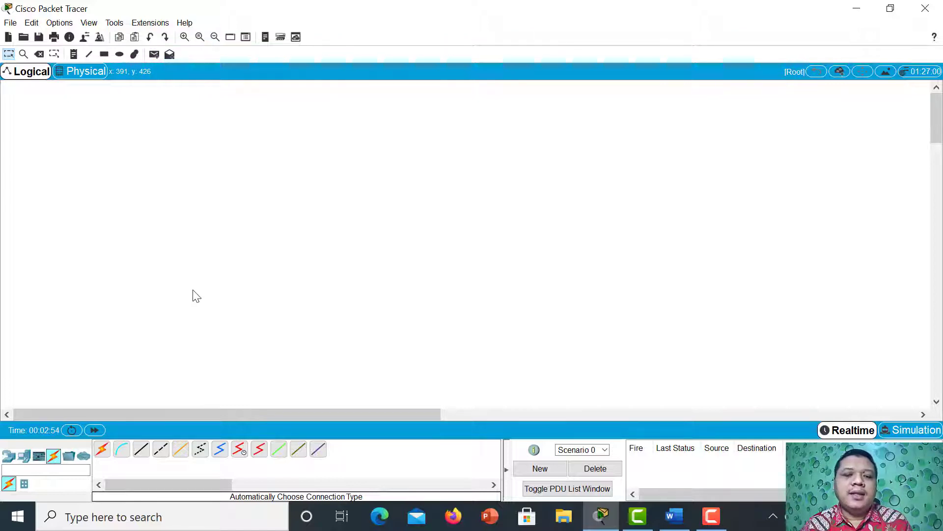
{"action": "left_click", "coordinate": [26, 459]}
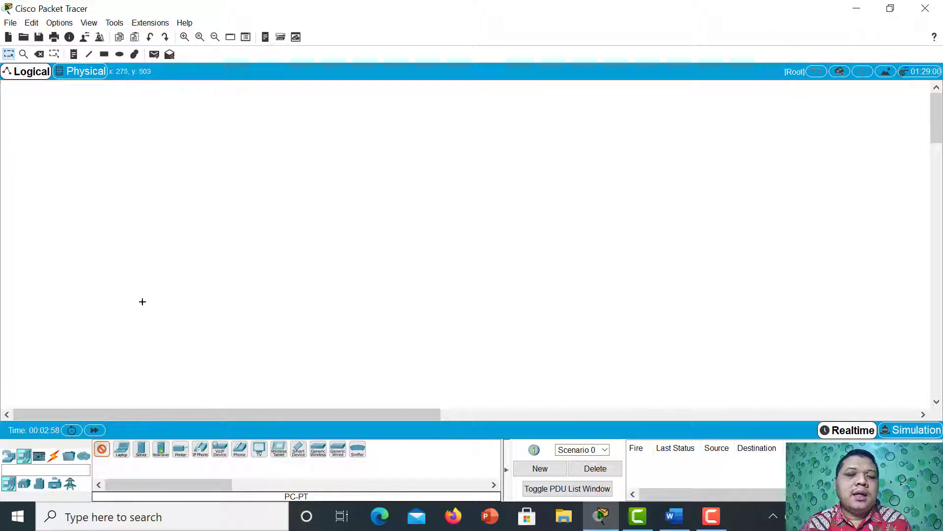
{"action": "left_click", "coordinate": [131, 275]}
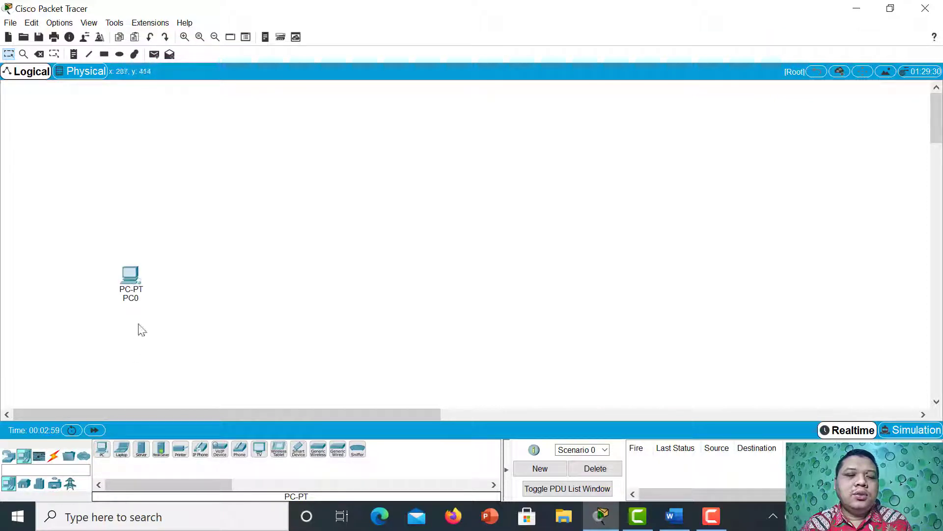
{"action": "left_click", "coordinate": [102, 448]}
{"action": "left_click", "coordinate": [220, 282]}
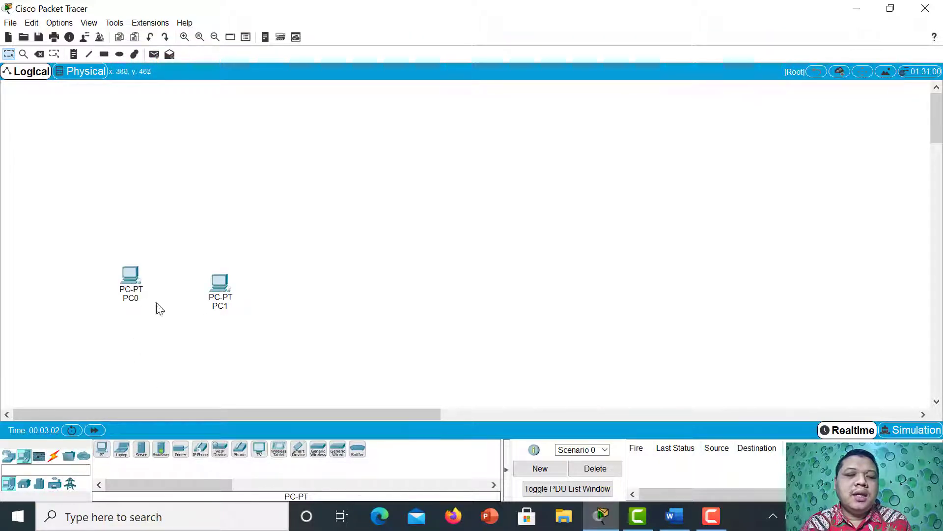
{"action": "left_click_drag", "start_coordinate": [130, 278], "coordinate": [112, 295]}
{"action": "left_click_drag", "start_coordinate": [220, 284], "coordinate": [220, 293]}
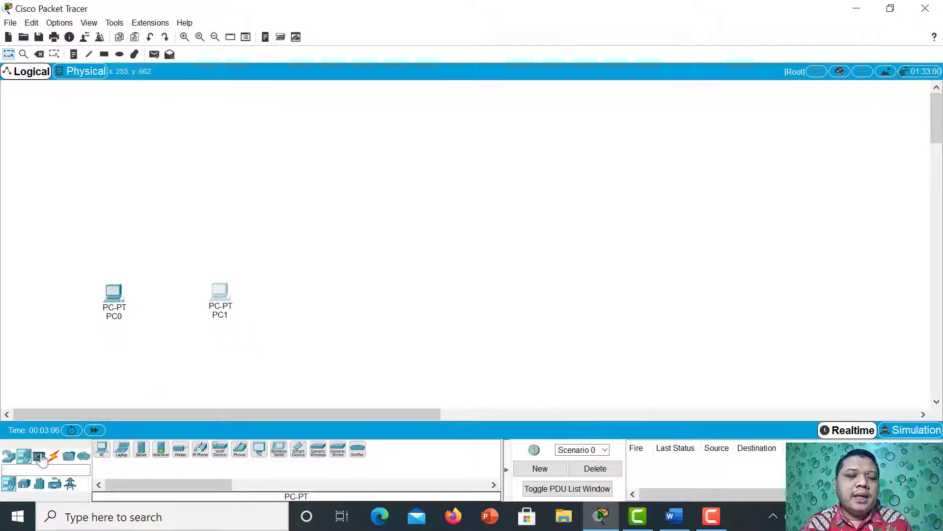
Add a 2960-24TT switch centred above the two PCs.
{"action": "left_click", "coordinate": [9, 456]}
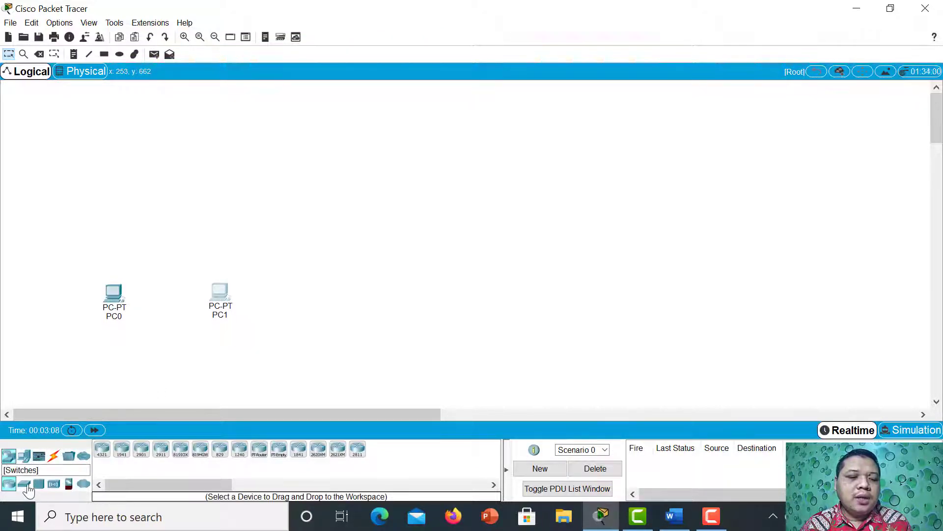
{"action": "left_click", "coordinate": [24, 483]}
{"action": "left_click", "coordinate": [105, 453]}
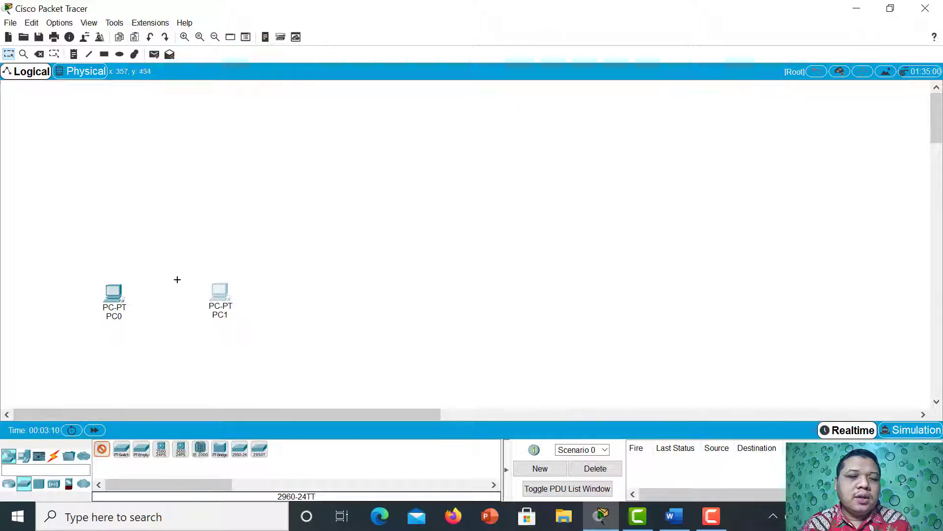
{"action": "left_click", "coordinate": [175, 240]}
{"action": "left_click_drag", "start_coordinate": [180, 245], "coordinate": [177, 210]}
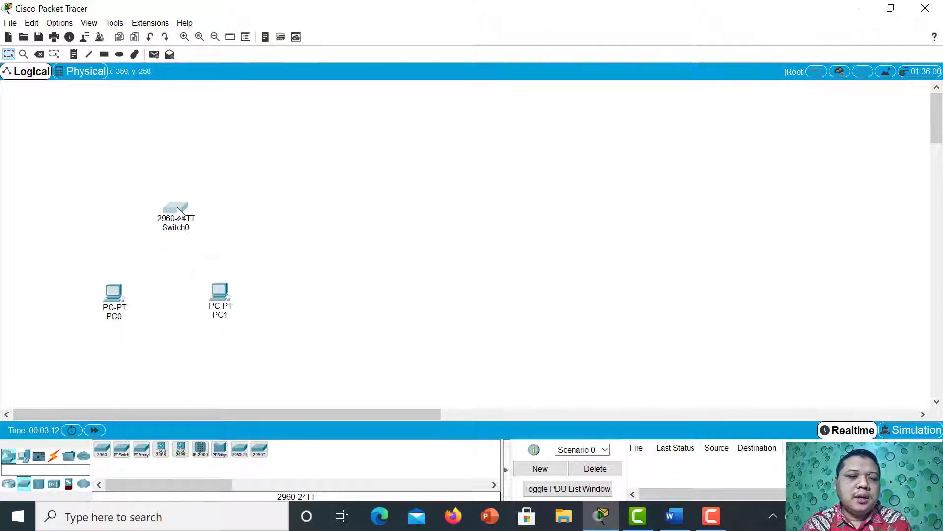
Add a generic Router-PT above and to the right of the switch.
{"action": "left_click", "coordinate": [9, 483]}
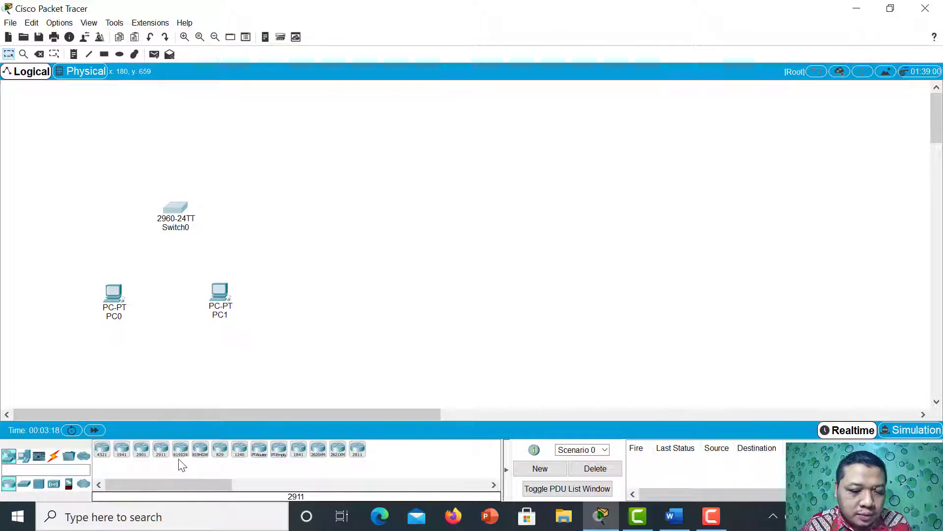
{"action": "left_click", "coordinate": [258, 450]}
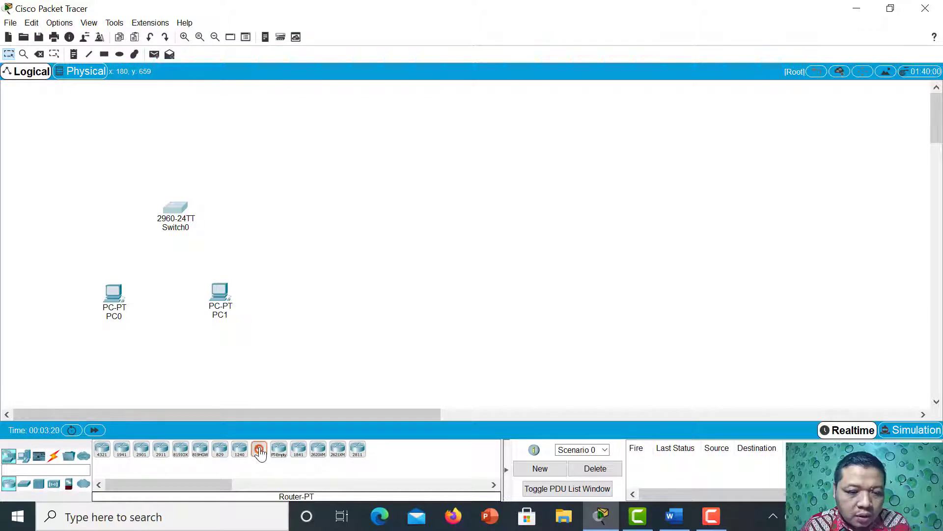
{"action": "left_click", "coordinate": [321, 151]}
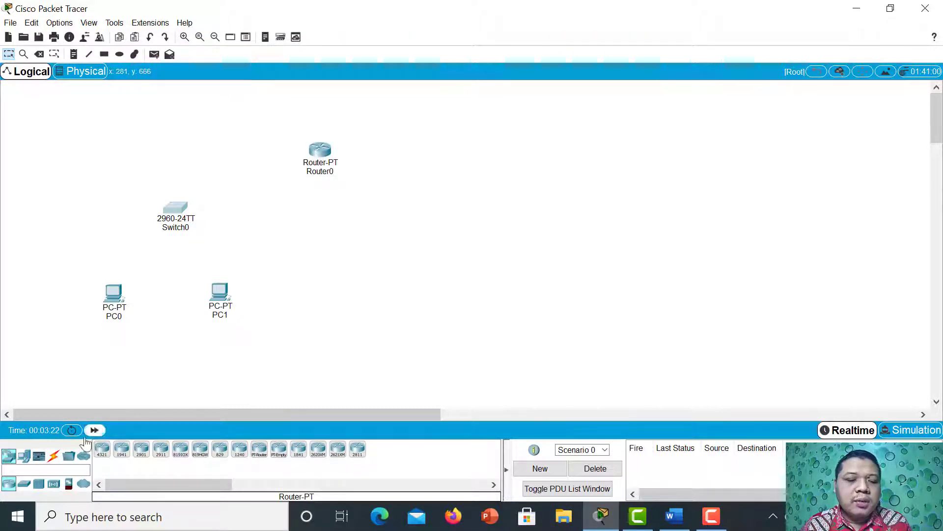
Place two more PC-PT computers side by side below and to the right of the router.
{"action": "left_click", "coordinate": [25, 455]}
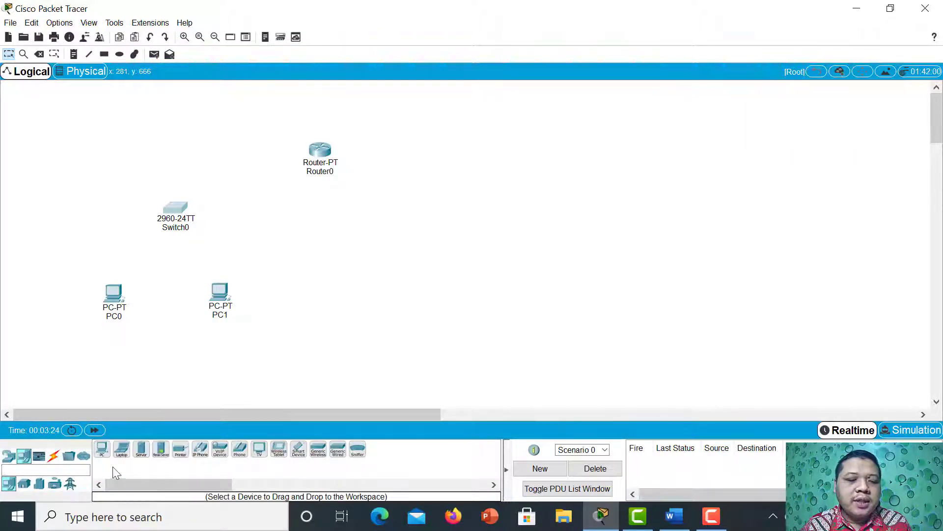
{"action": "left_click", "coordinate": [102, 448]}
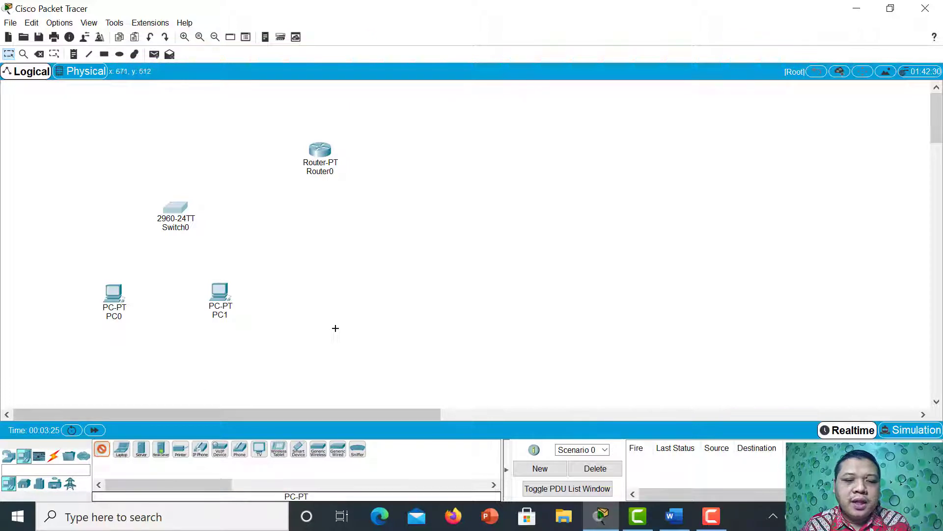
{"action": "left_click", "coordinate": [404, 301]}
{"action": "left_click", "coordinate": [102, 449]}
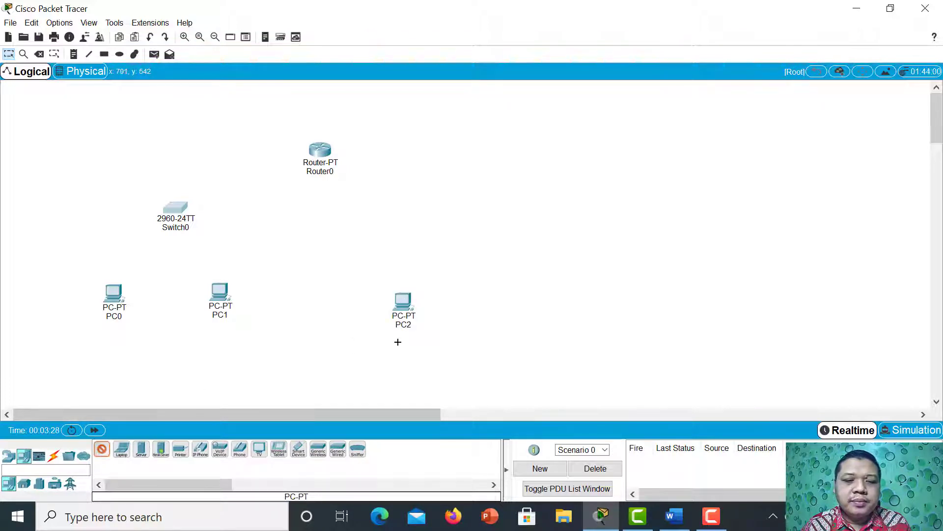
{"action": "left_click", "coordinate": [481, 302]}
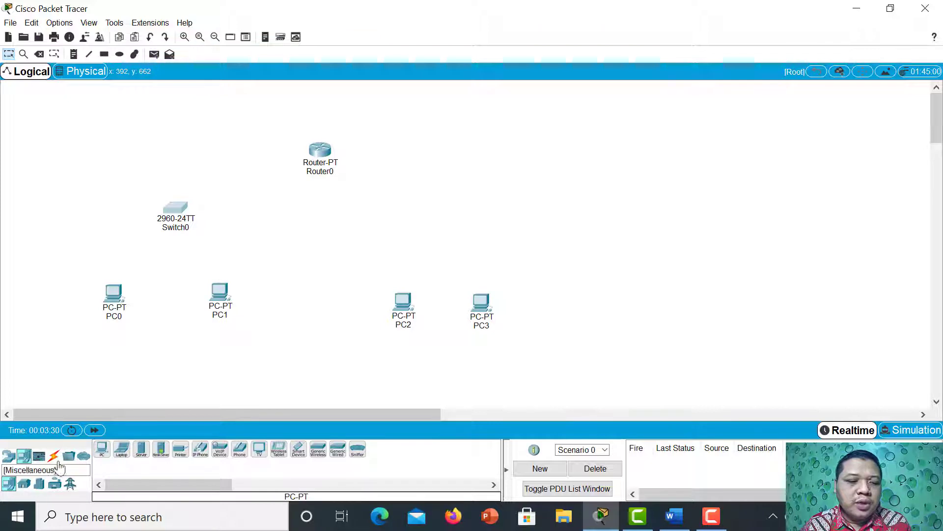
Add a second 2960-24TT switch centred above PC2 and PC3.
{"action": "left_click", "coordinate": [8, 455]}
{"action": "left_click", "coordinate": [24, 486]}
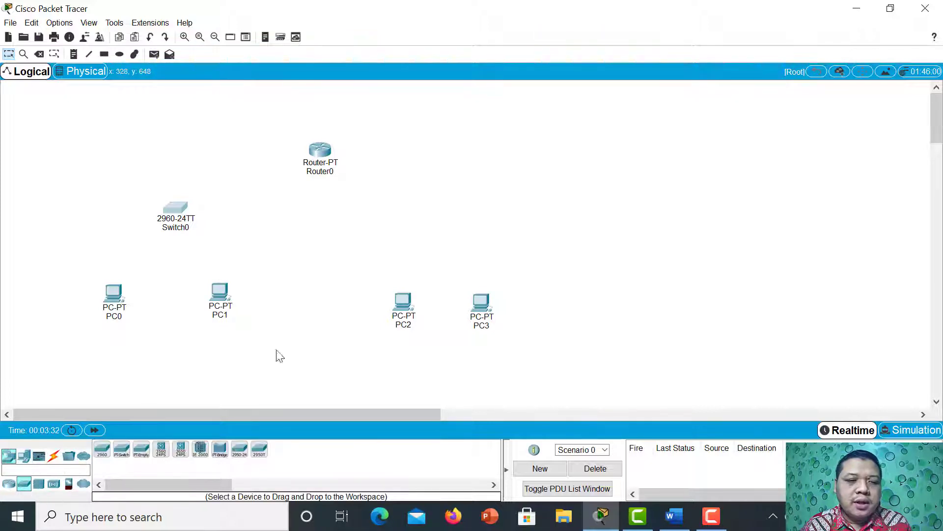
{"action": "left_click", "coordinate": [102, 448]}
{"action": "left_click", "coordinate": [448, 225]}
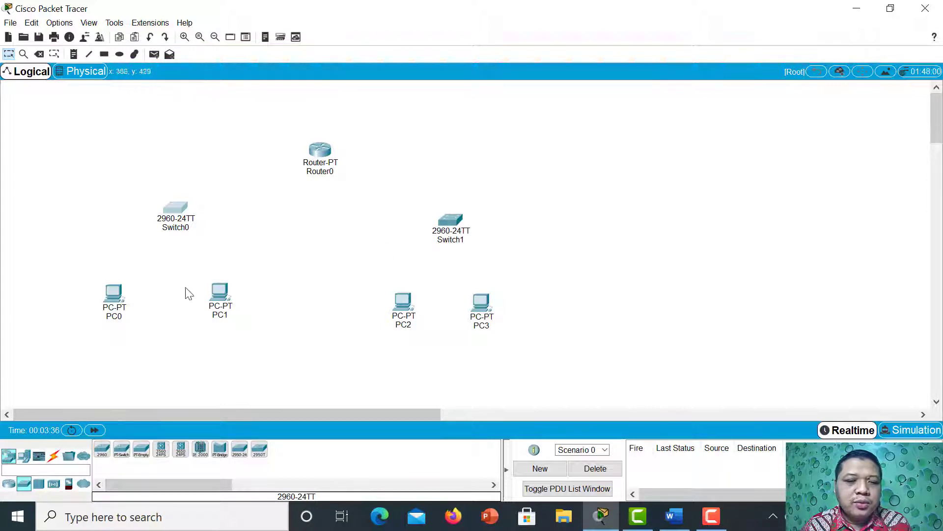
Connect PC0 and PC1 to Switch0 using the automatically chosen connection type.
{"action": "left_click", "coordinate": [53, 459]}
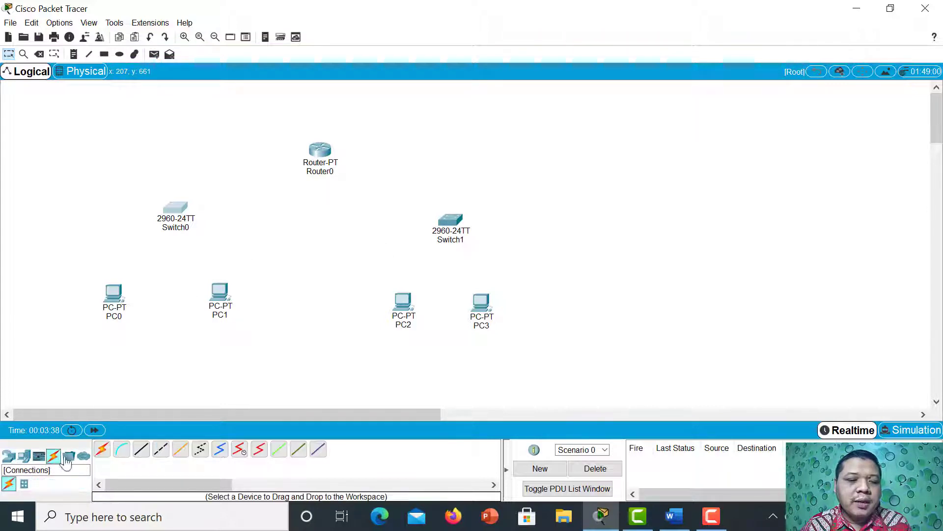
{"action": "left_click", "coordinate": [102, 449]}
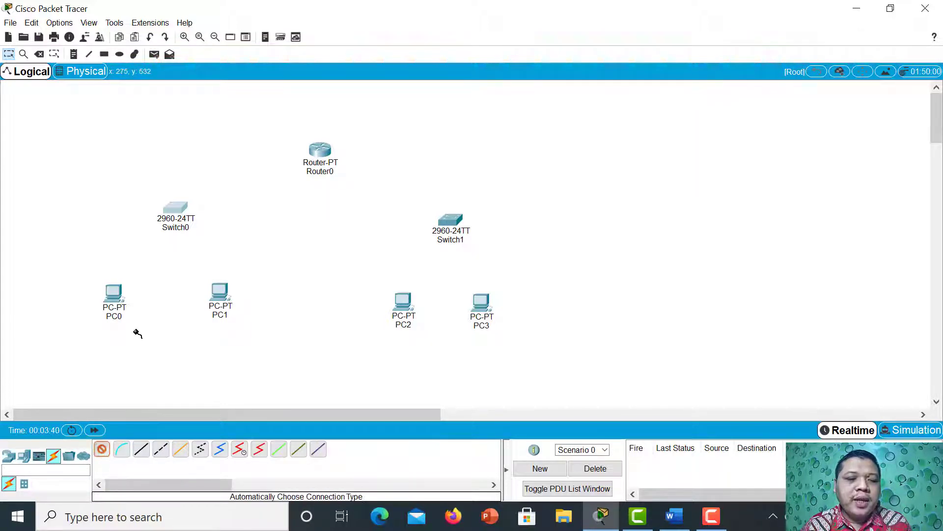
{"action": "left_click", "coordinate": [114, 294]}
{"action": "left_click", "coordinate": [179, 219]}
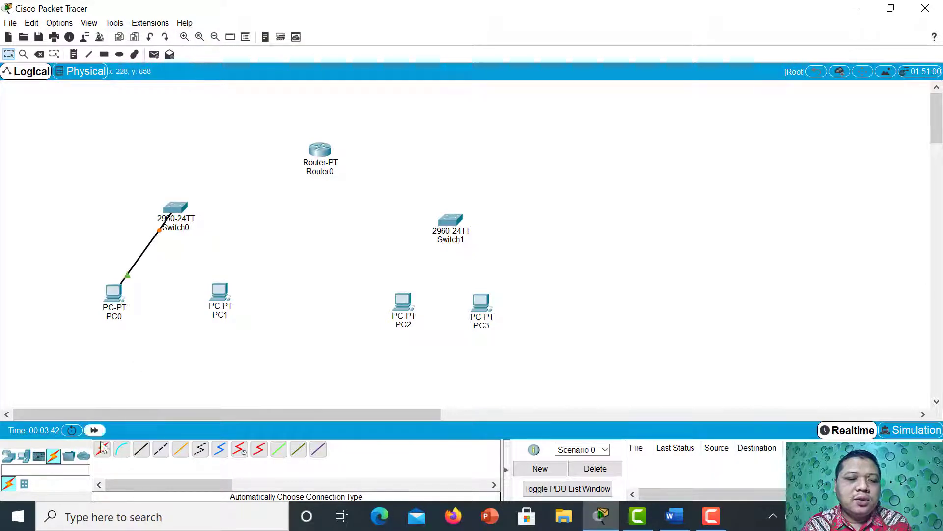
{"action": "left_click", "coordinate": [101, 448]}
{"action": "left_click", "coordinate": [219, 292]}
{"action": "left_click", "coordinate": [176, 208]}
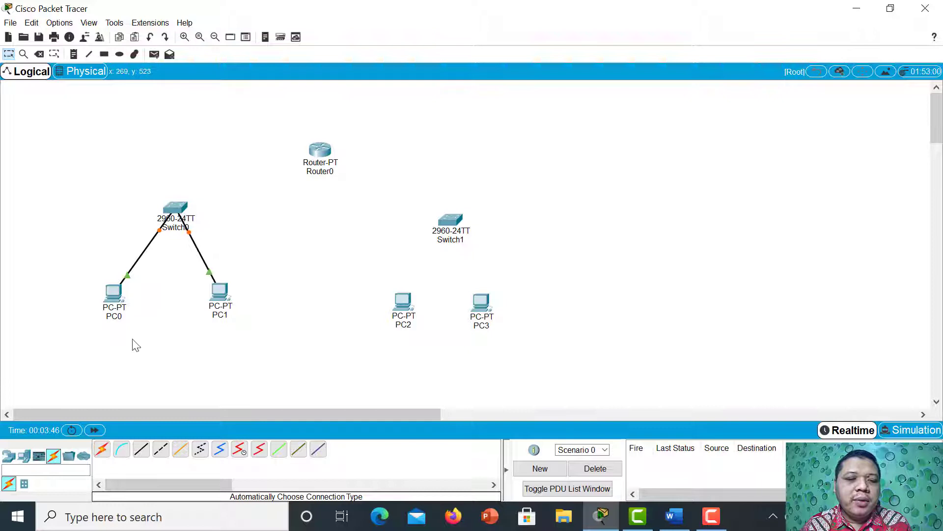
Link Router0 to both Switch0 and Switch1 with automatically chosen connections.
{"action": "left_click", "coordinate": [102, 448]}
{"action": "left_click", "coordinate": [182, 206]}
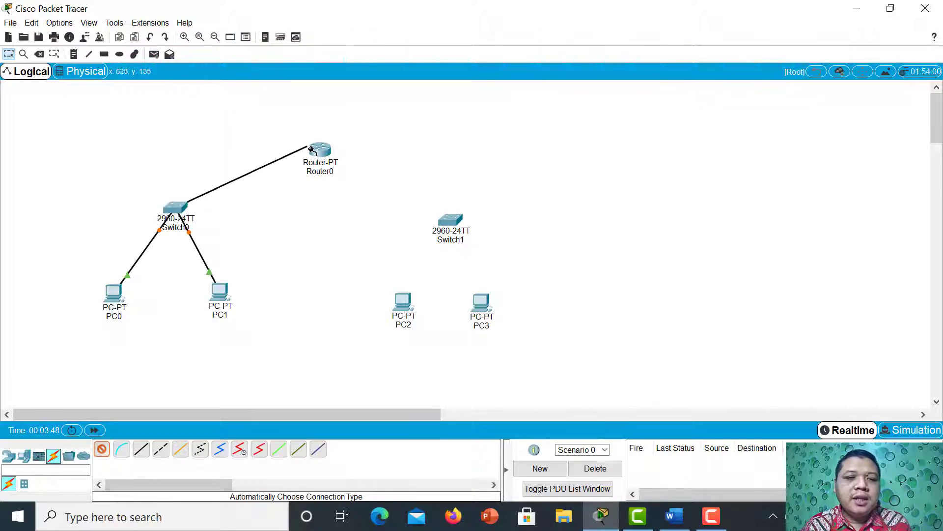
{"action": "left_click", "coordinate": [318, 149]}
{"action": "left_click", "coordinate": [100, 449]}
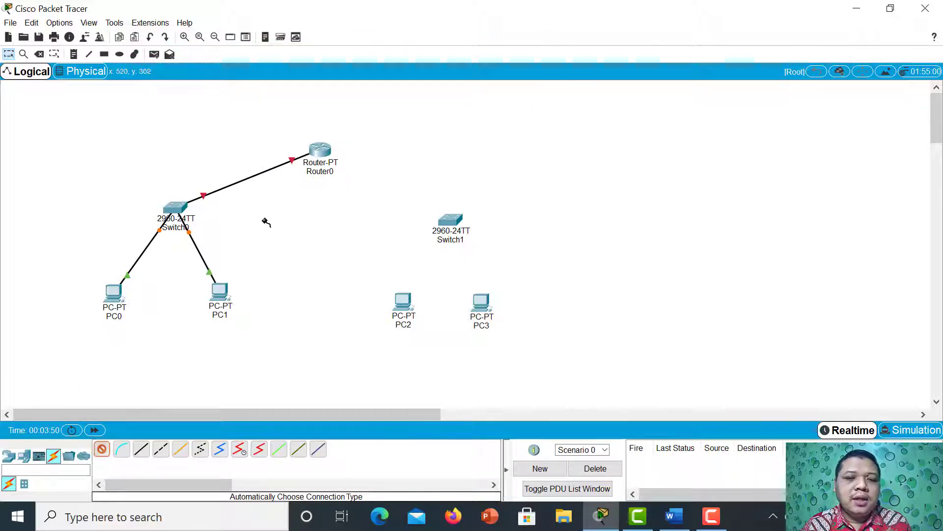
{"action": "left_click", "coordinate": [319, 150]}
{"action": "left_click", "coordinate": [457, 222]}
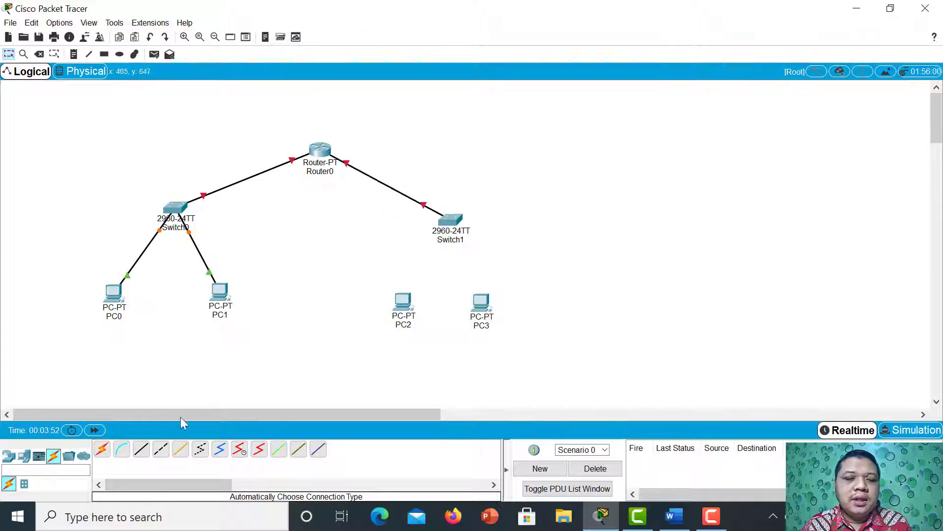
Connect PC2 and PC3 to Switch1 using the automatically chosen connection type.
{"action": "left_click", "coordinate": [403, 301]}
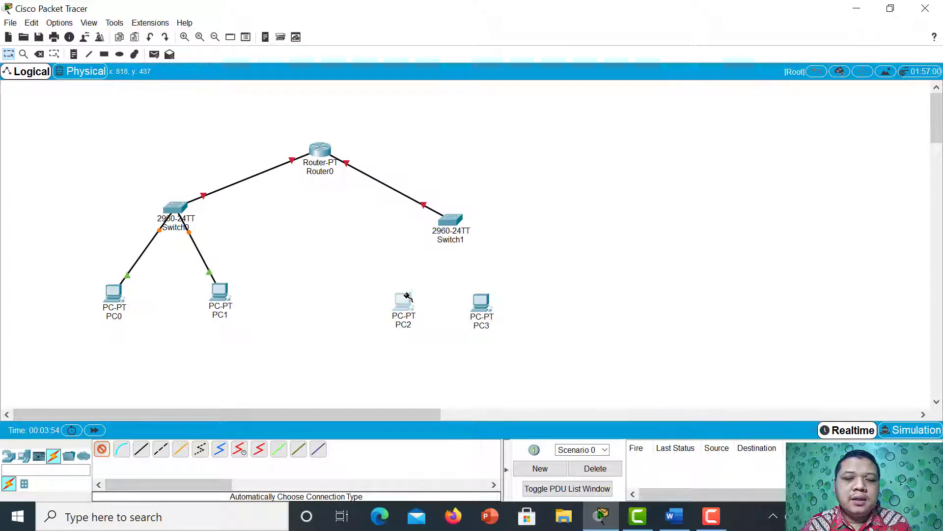
{"action": "left_click", "coordinate": [449, 221]}
{"action": "left_click", "coordinate": [102, 449]}
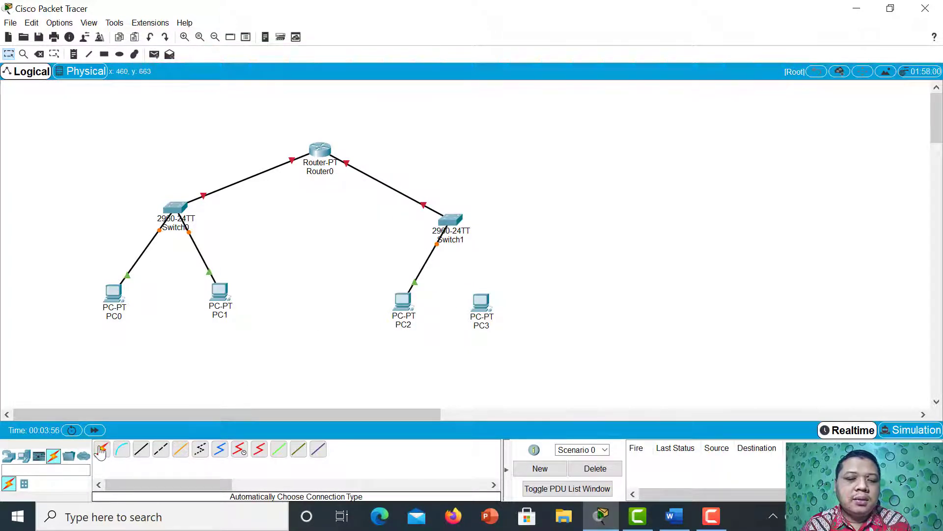
{"action": "left_click", "coordinate": [487, 299]}
{"action": "left_click", "coordinate": [451, 221]}
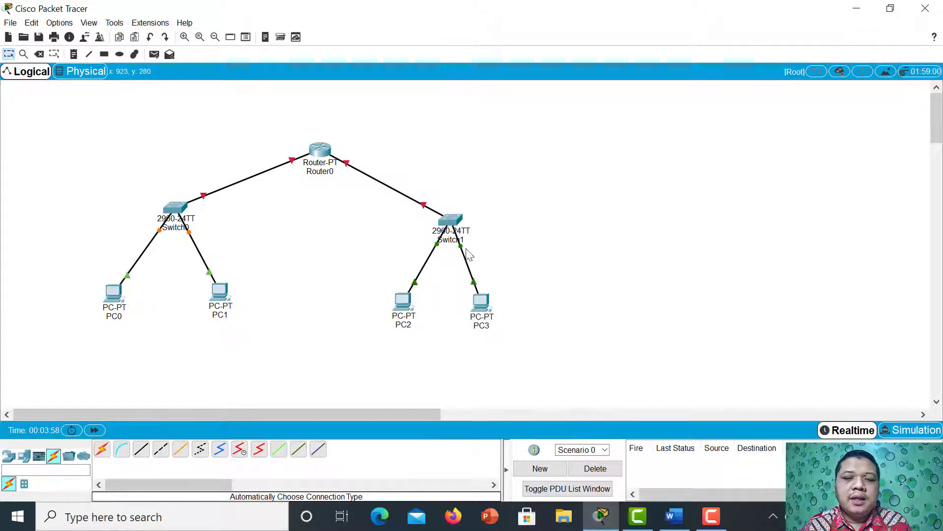
Rearrange PC2, PC3 and Switch1 so the right-hand network is spread out evenly and sits level with the left-hand one.
{"action": "left_click_drag", "start_coordinate": [488, 308], "coordinate": [513, 292]}
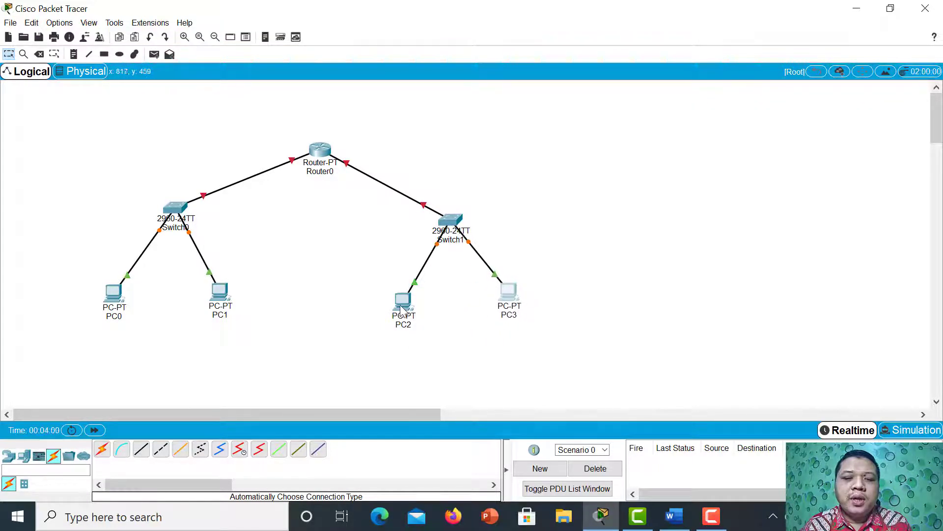
{"action": "left_click_drag", "start_coordinate": [402, 306], "coordinate": [407, 295]}
{"action": "left_click_drag", "start_coordinate": [508, 291], "coordinate": [512, 283]}
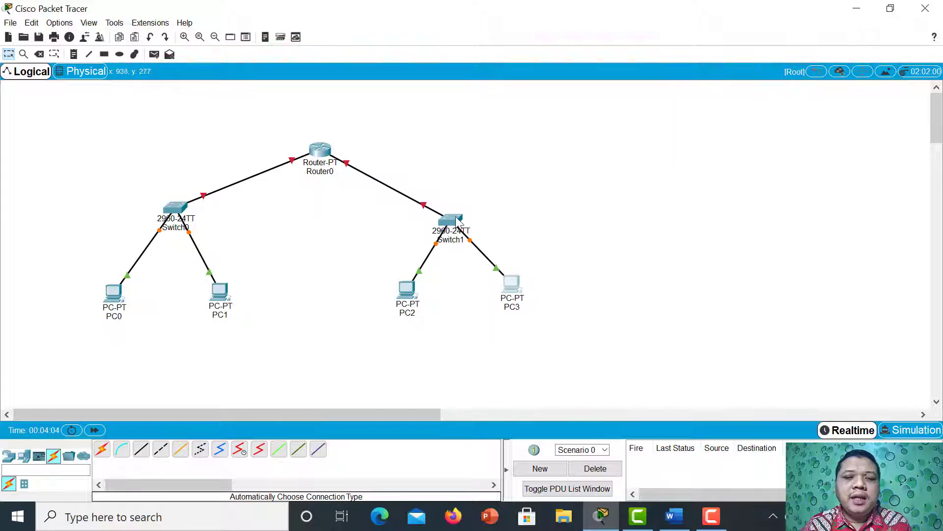
{"action": "left_click_drag", "start_coordinate": [456, 220], "coordinate": [455, 205]}
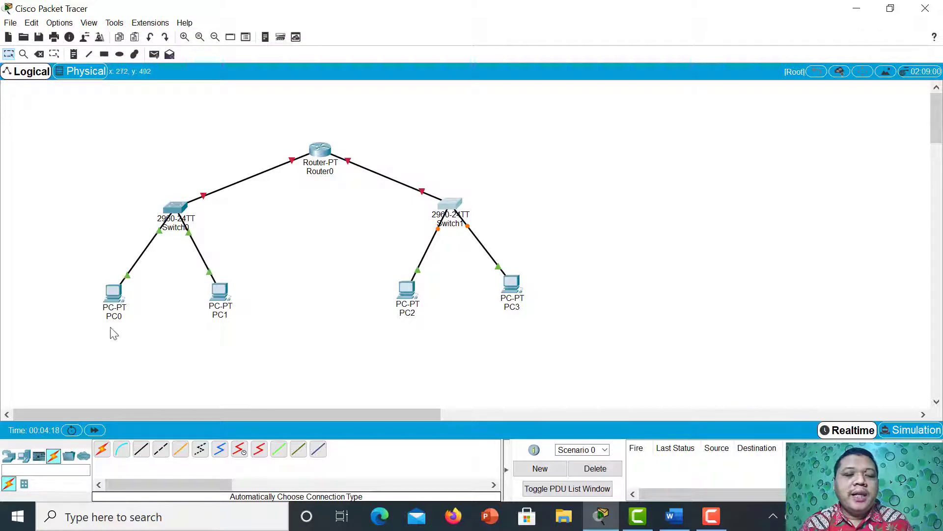
Place a text note below PC0 and enter "IP Address" as its first line.
{"action": "left_click", "coordinate": [74, 55]}
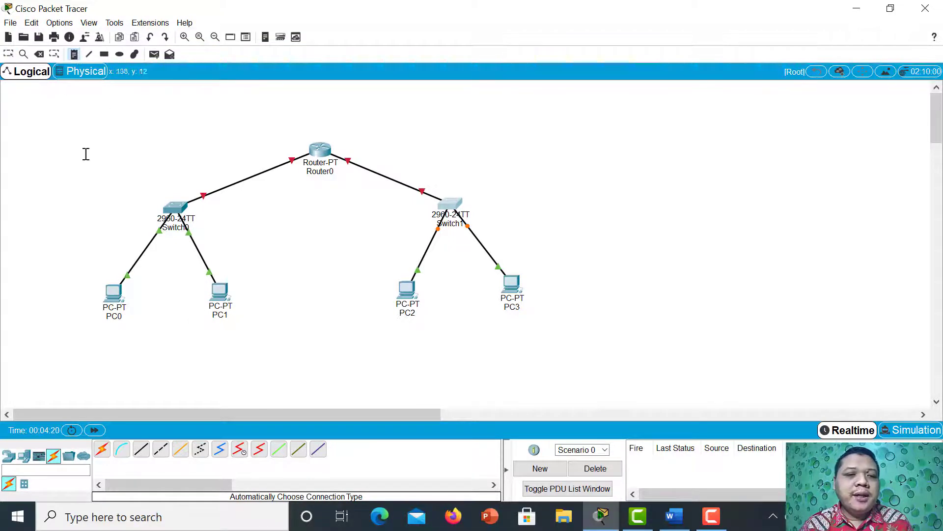
{"action": "left_click", "coordinate": [98, 334]}
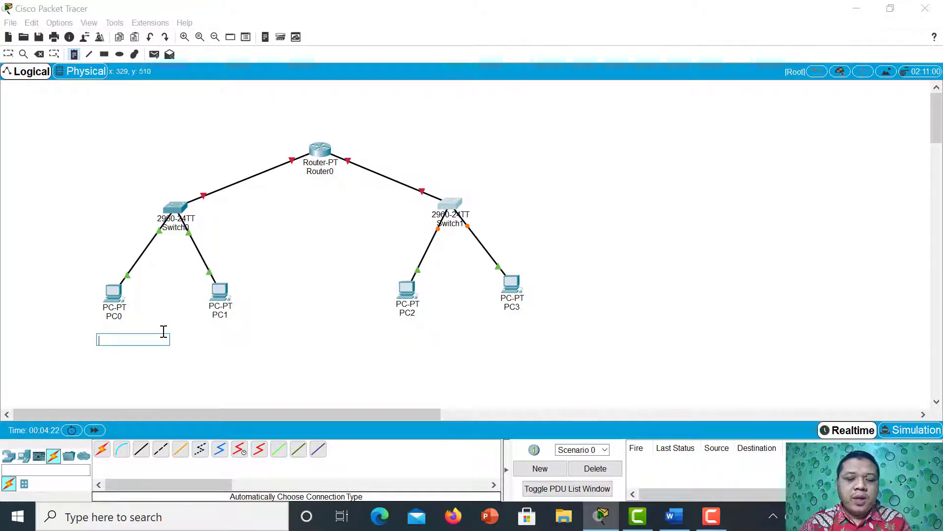
{"action": "type", "text": "IP Ad"}
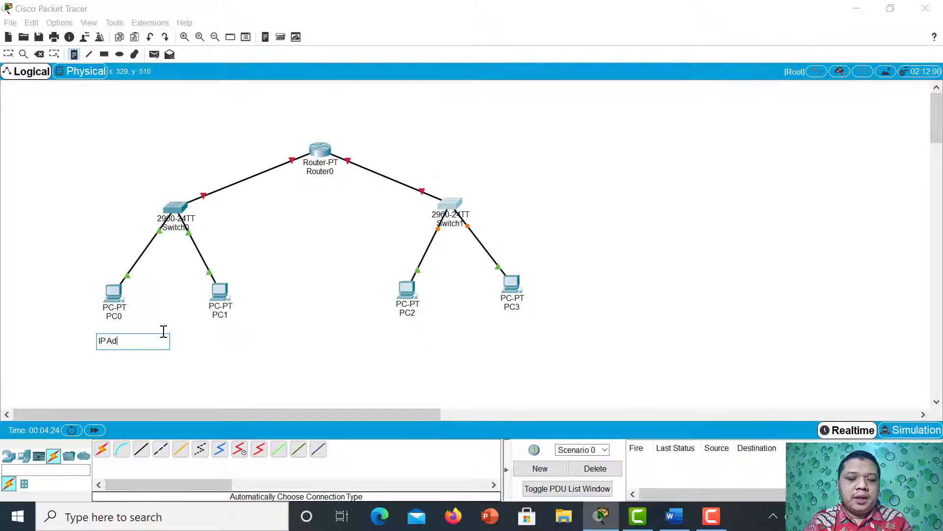
{"action": "type", "text": "re"}
{"action": "key", "text": "BackSpace"}
{"action": "key", "text": "BackSpace"}
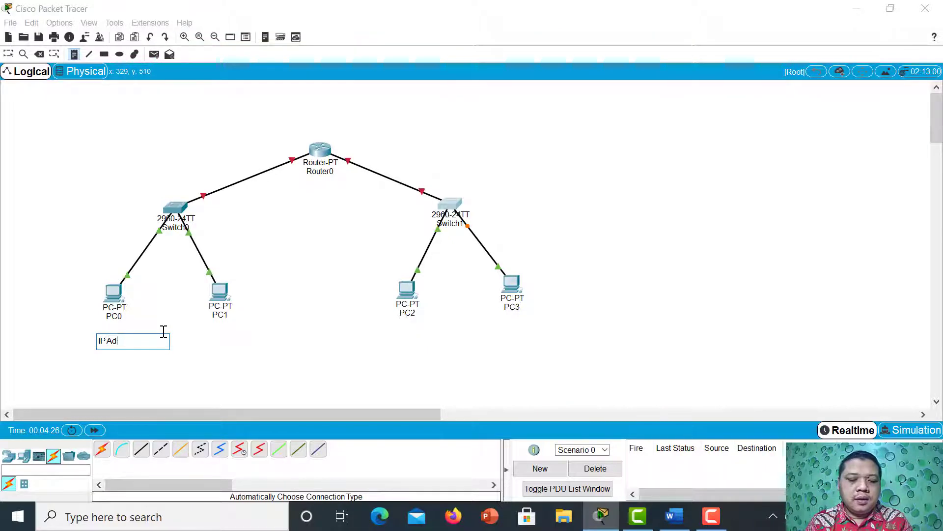
{"action": "type", "text": "dre"}
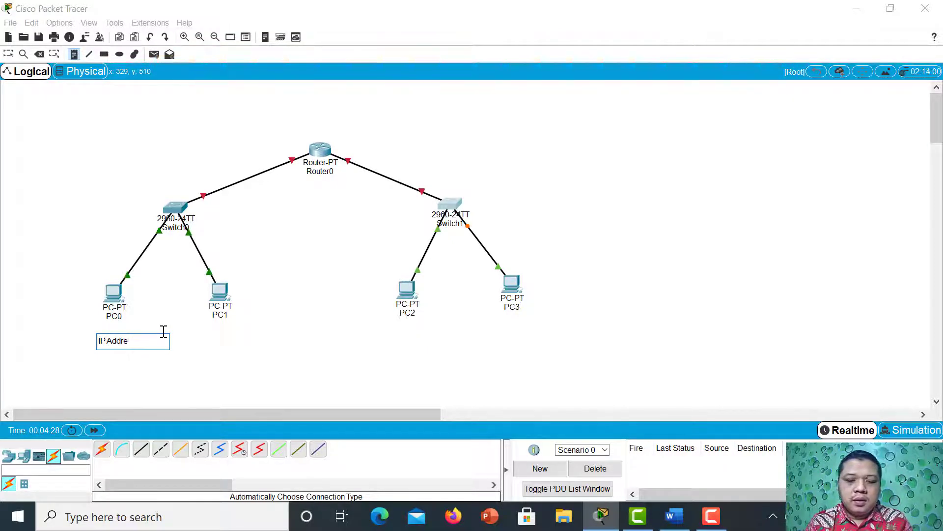
{"action": "type", "text": "ess"}
{"action": "key", "text": "Return"}
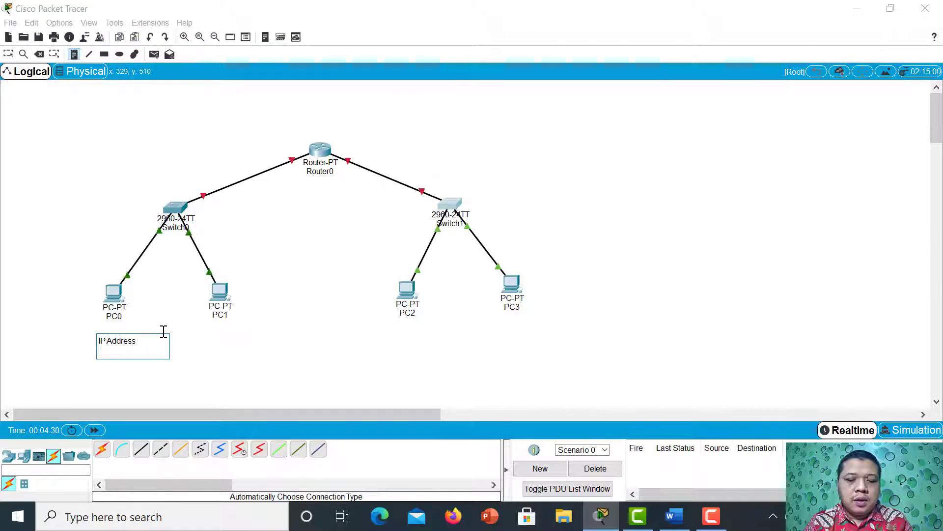
Add 192.168.1.1 as the second line of PC0's note and put a colon after "IP Address".
{"action": "type", "text": "192."}
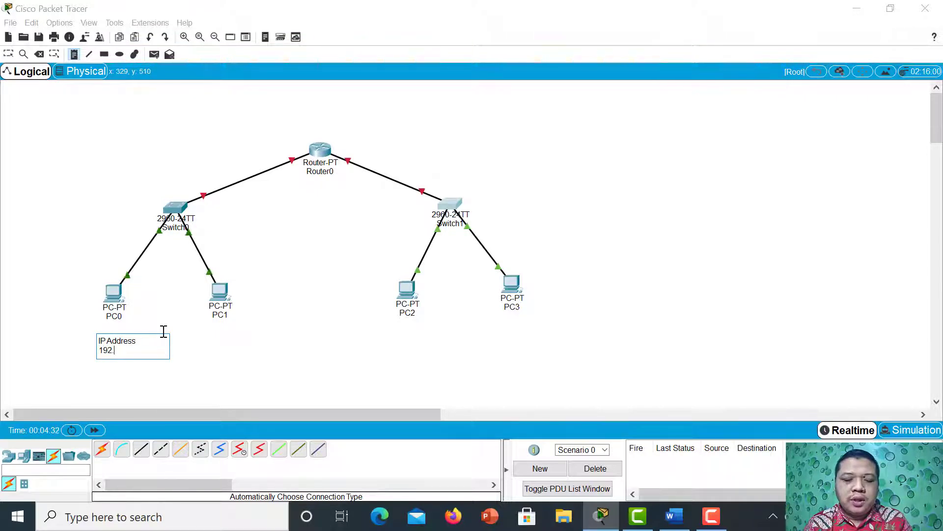
{"action": "type", "text": "16"}
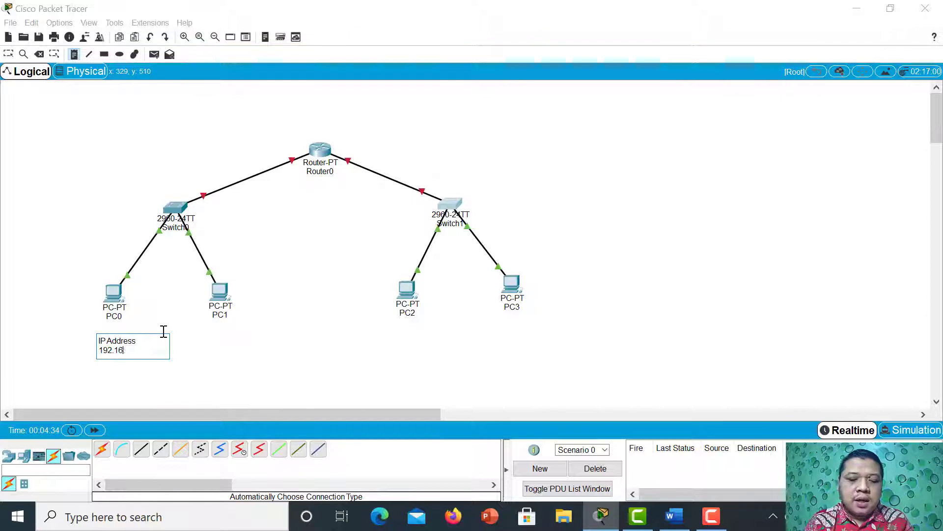
{"action": "type", "text": "8.1"}
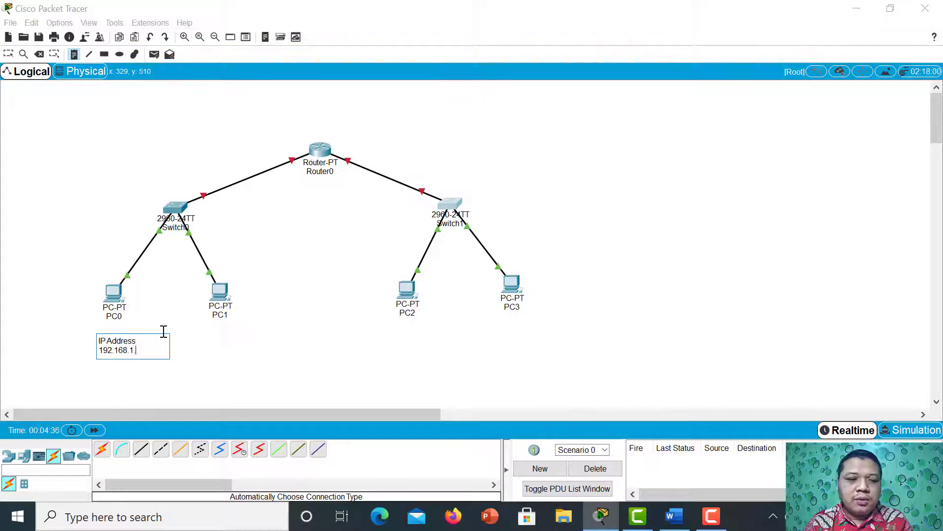
{"action": "type", "text": ".1"}
{"action": "left_click", "coordinate": [150, 342]}
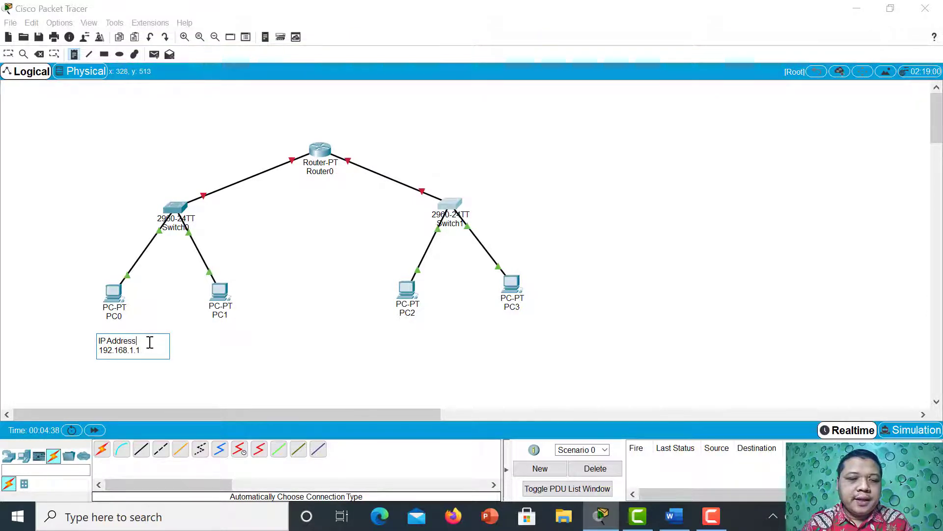
{"action": "type", "text": ":"}
{"action": "left_click", "coordinate": [196, 384]}
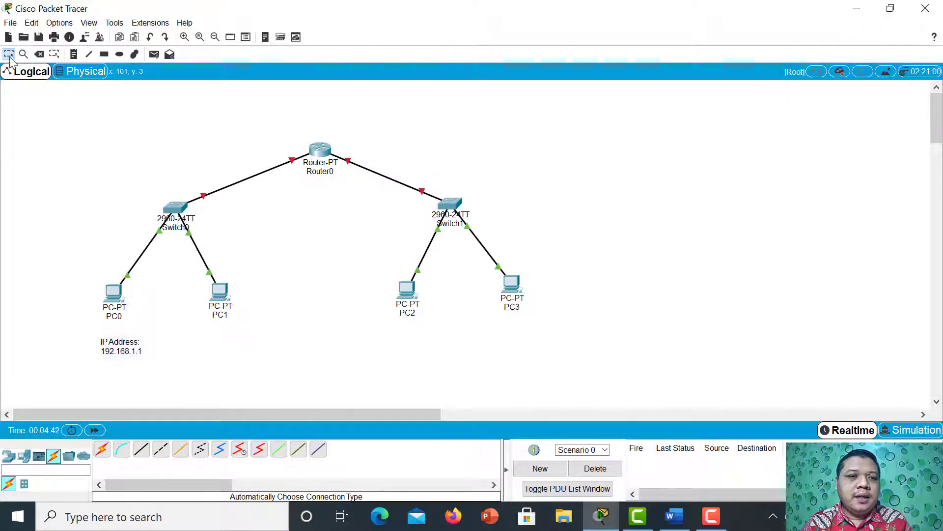
Duplicate PC0's note, place the copy below PC1 and change its address to 192.168.1.2.
{"action": "left_click_drag", "start_coordinate": [92, 330], "coordinate": [168, 370]}
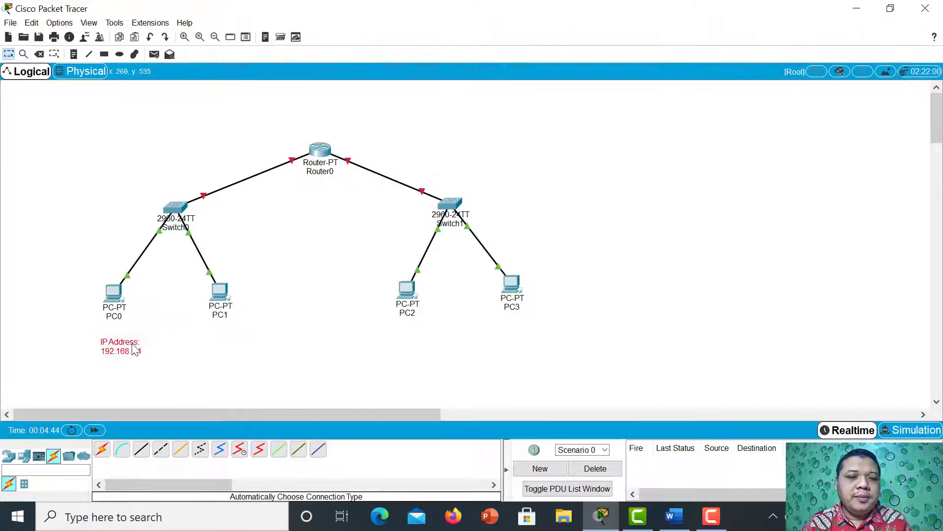
{"action": "key", "text": "ctrl+v"}
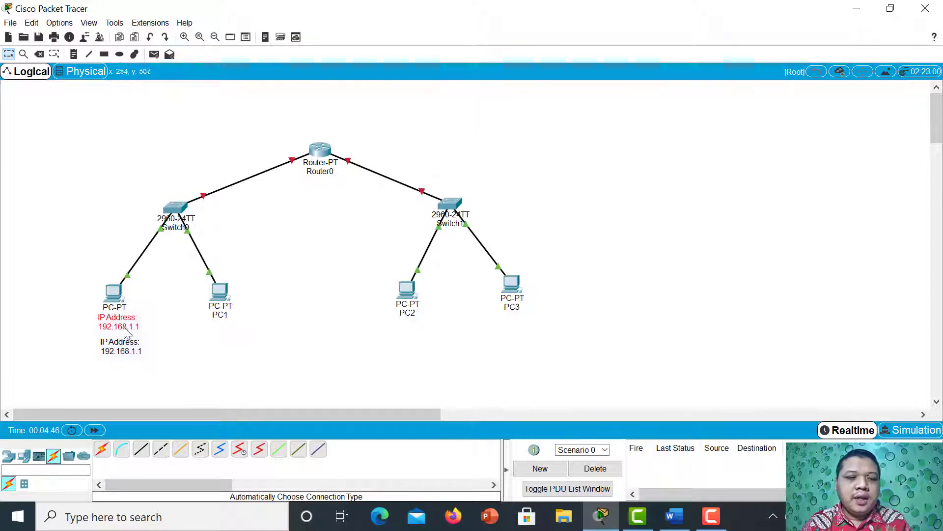
{"action": "left_click_drag", "start_coordinate": [125, 328], "coordinate": [223, 339]}
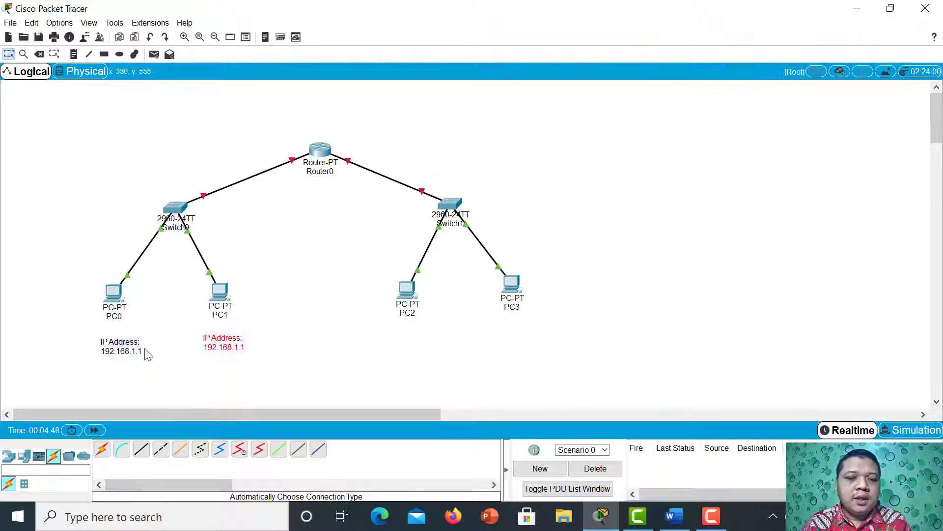
{"action": "left_click_drag", "start_coordinate": [125, 349], "coordinate": [123, 345]}
{"action": "left_click_drag", "start_coordinate": [225, 339], "coordinate": [228, 347]}
{"action": "double_click", "coordinate": [229, 347]}
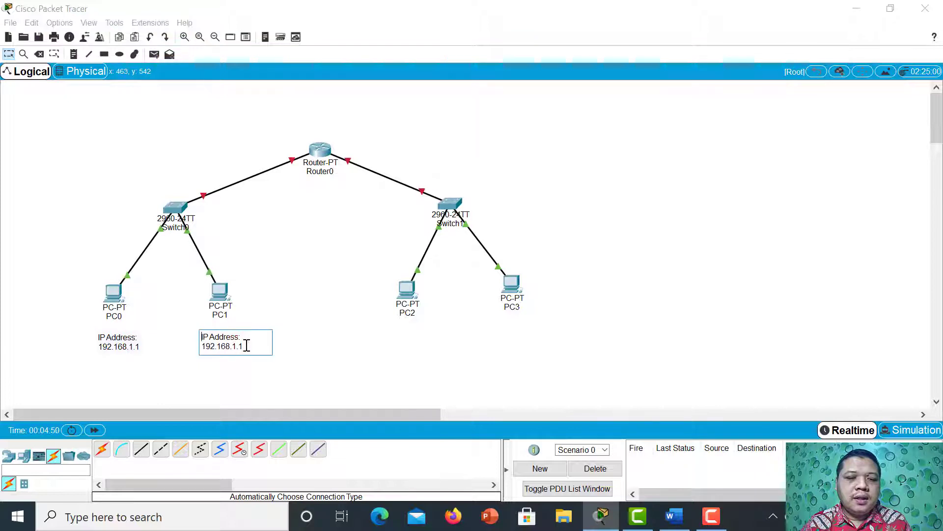
{"action": "type", "text": "2"}
{"action": "left_click", "coordinate": [332, 359]}
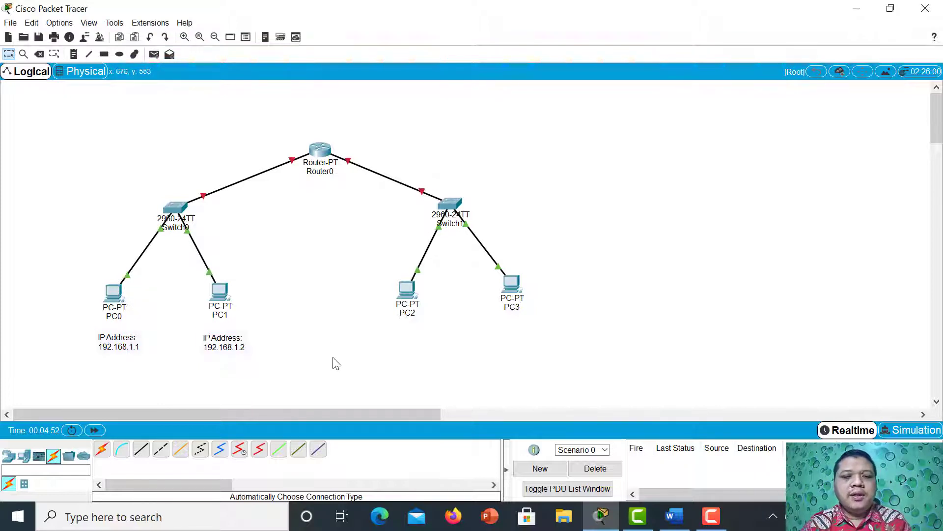
Move the notes of PC1 and PC0 up so each sits close beneath its PC label.
{"action": "left_click_drag", "start_coordinate": [238, 343], "coordinate": [237, 333]}
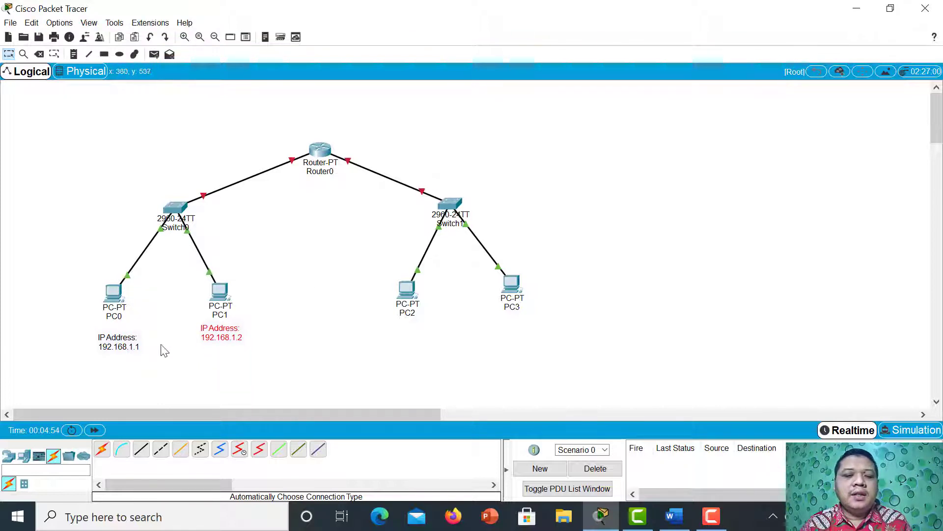
{"action": "left_click", "coordinate": [125, 349]}
{"action": "left_click_drag", "start_coordinate": [125, 349], "coordinate": [129, 341]}
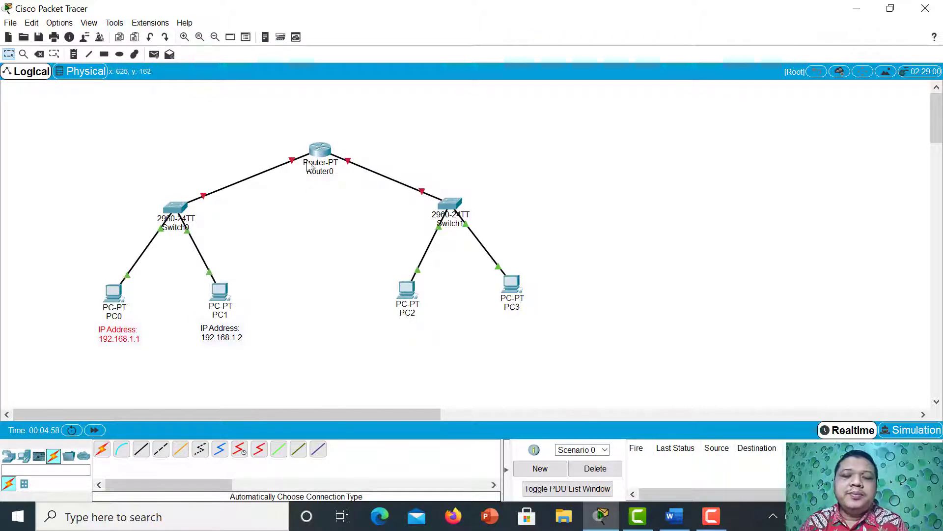
{"action": "mouse_move", "coordinate": [311, 152]}
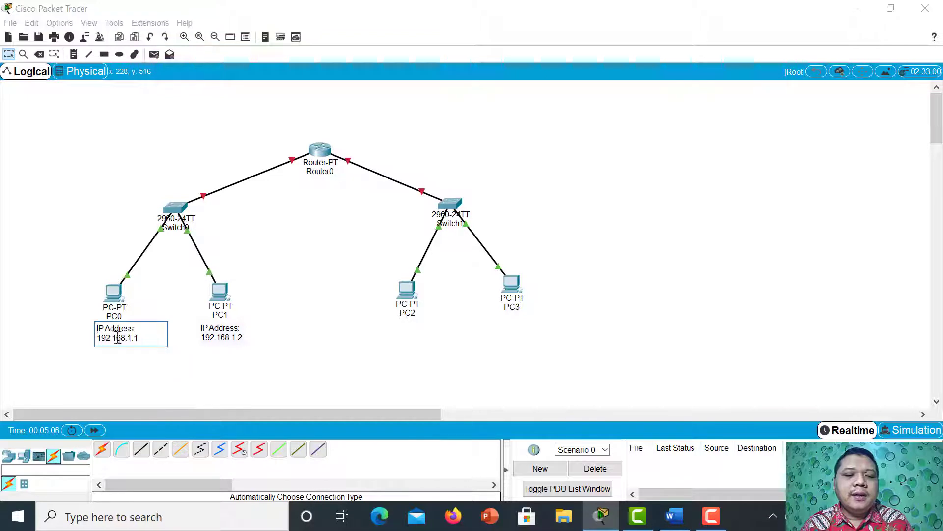
{"action": "left_click_drag", "start_coordinate": [90, 319], "coordinate": [157, 359]}
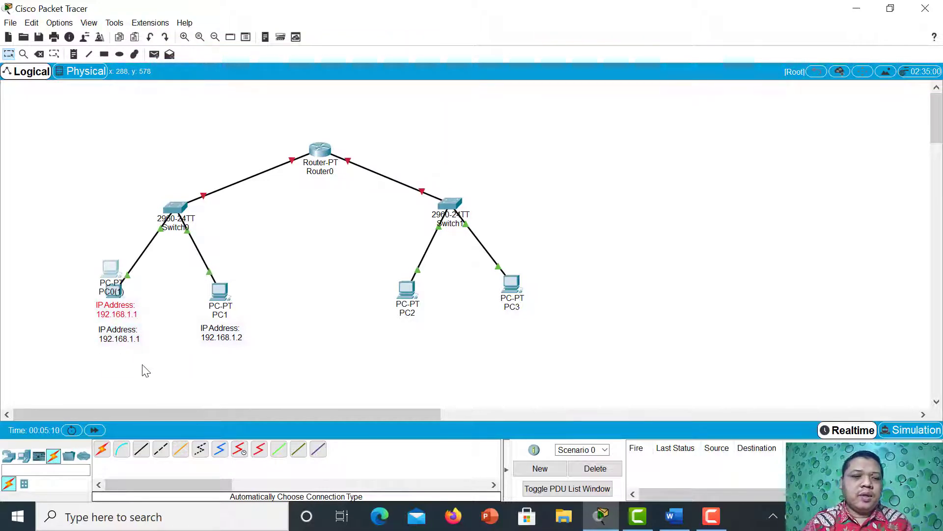
{"action": "left_click", "coordinate": [148, 335]}
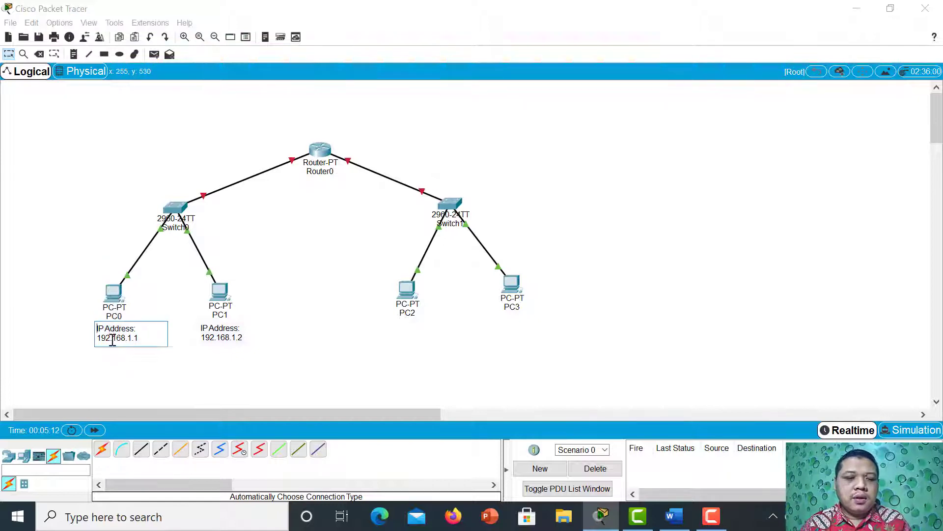
Duplicate PC0's note, place the copy at the upper left of Router0 and change its address to 192.168.1.254.
{"action": "left_click_drag", "start_coordinate": [85, 332], "coordinate": [141, 345]}
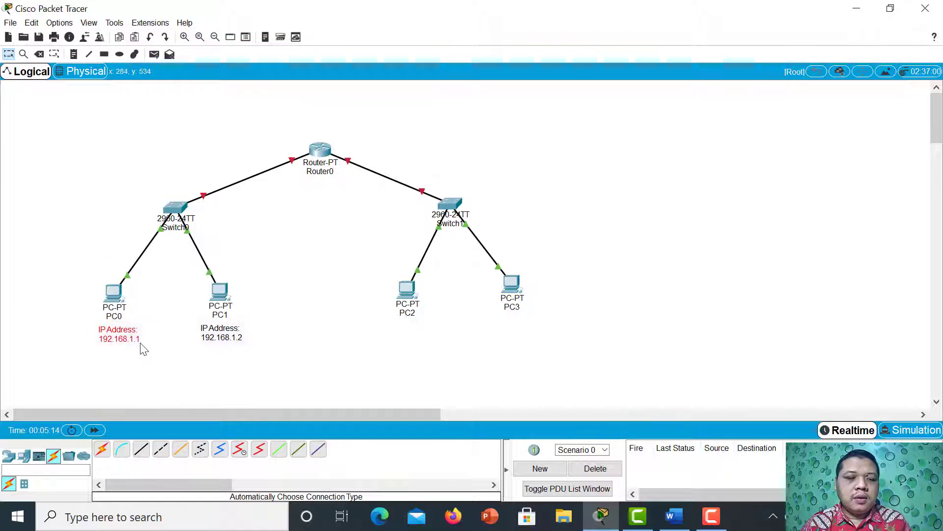
{"action": "key", "text": "ctrl+v"}
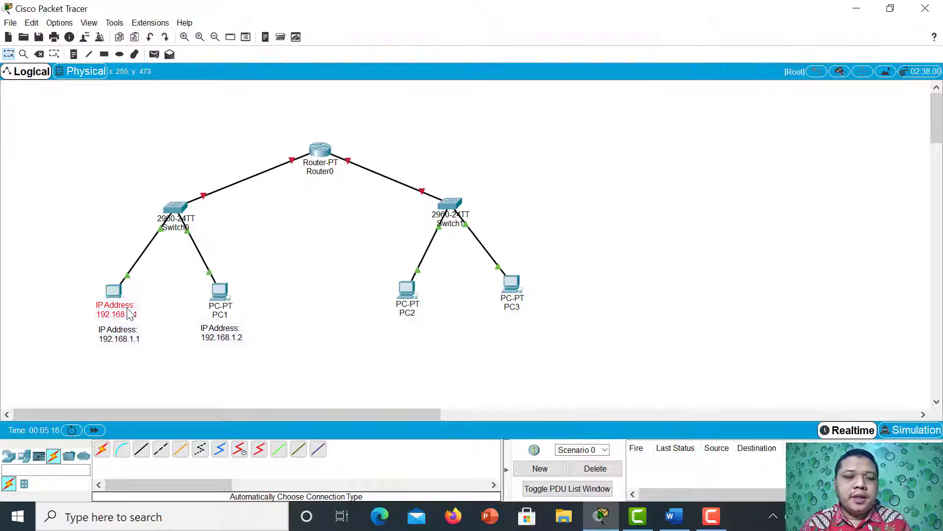
{"action": "left_click_drag", "start_coordinate": [128, 308], "coordinate": [304, 130]}
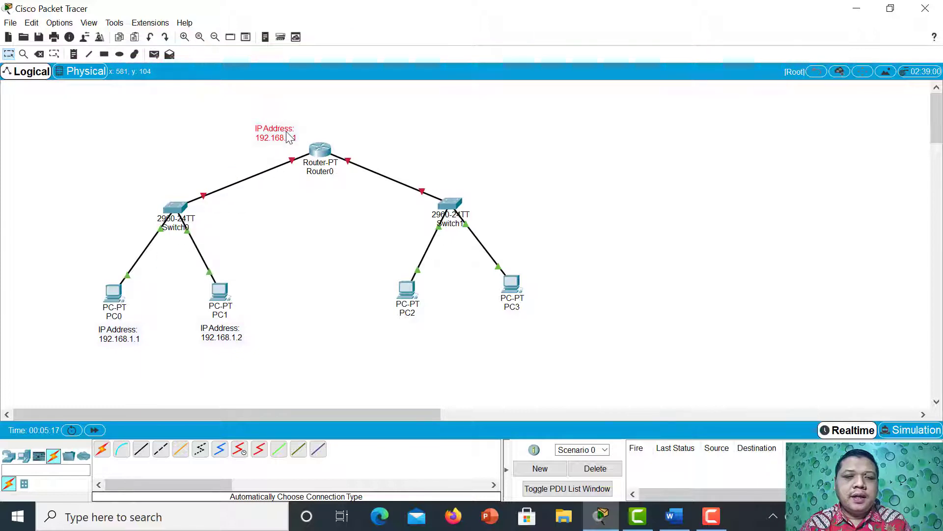
{"action": "double_click", "coordinate": [290, 138]}
{"action": "type", "text": "25"}
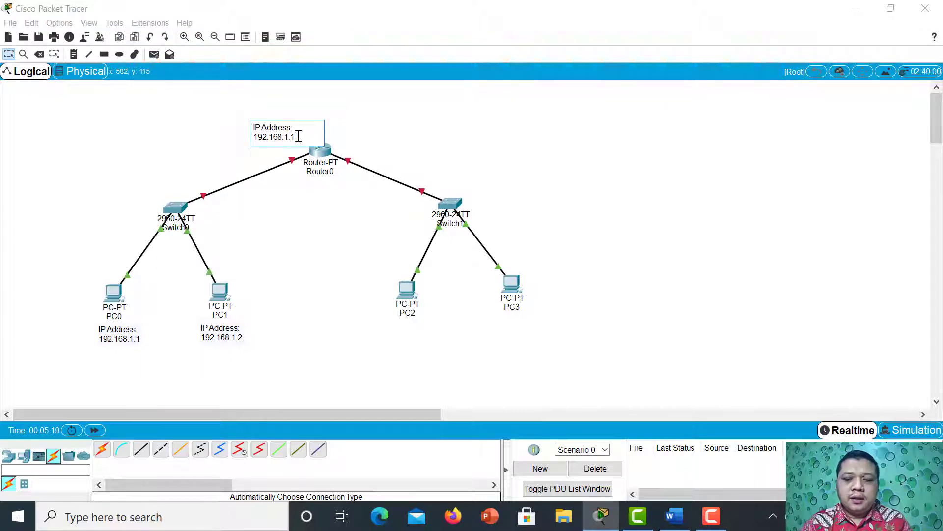
{"action": "type", "text": "4"}
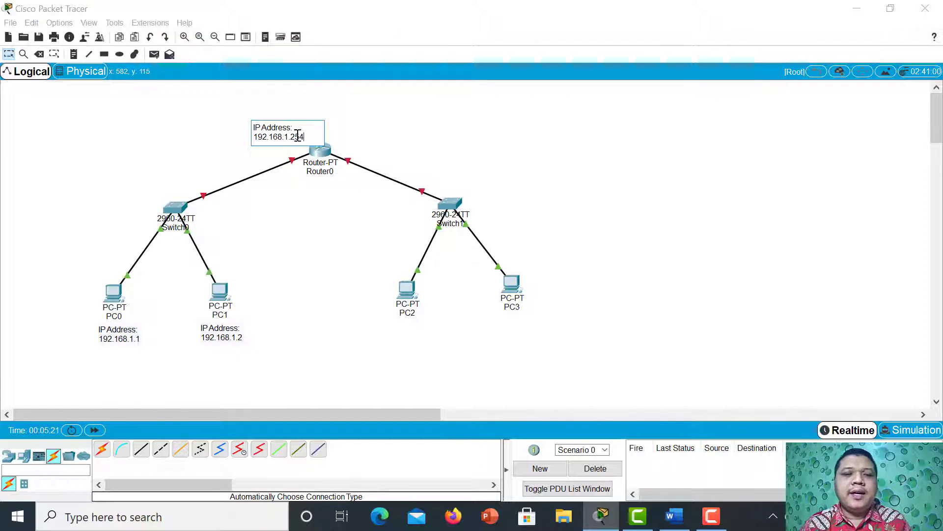
{"action": "left_click", "coordinate": [385, 140]}
{"action": "left_click_drag", "start_coordinate": [285, 133], "coordinate": [279, 132]}
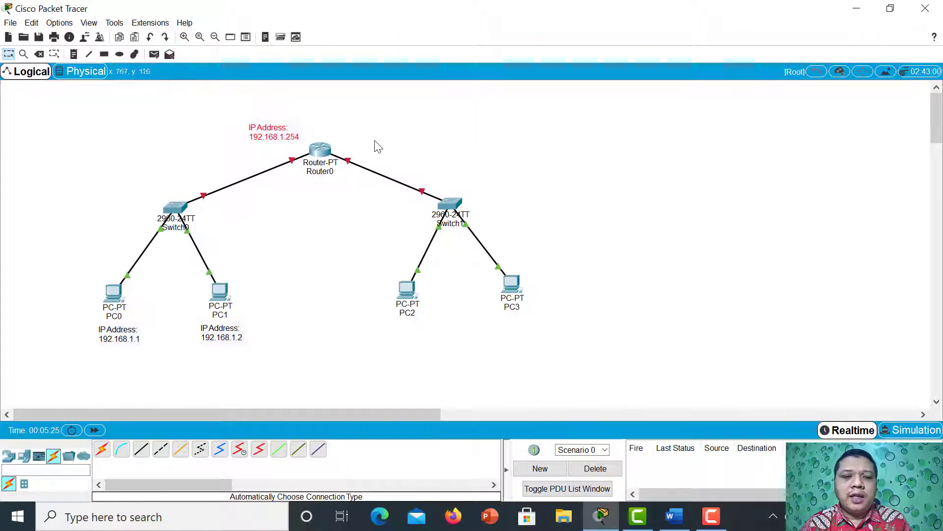
{"action": "left_click", "coordinate": [282, 135]}
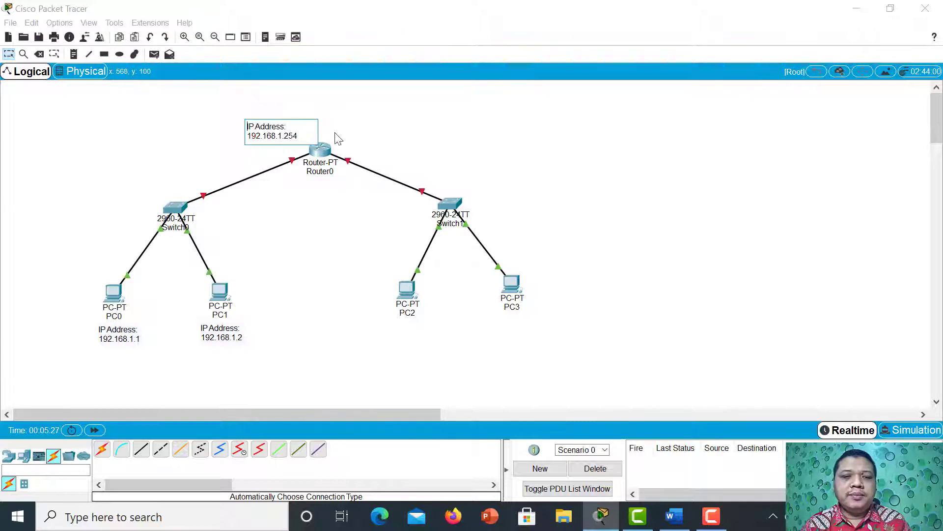
{"action": "left_click", "coordinate": [344, 133]}
{"action": "left_click_drag", "start_coordinate": [232, 113], "coordinate": [314, 152]}
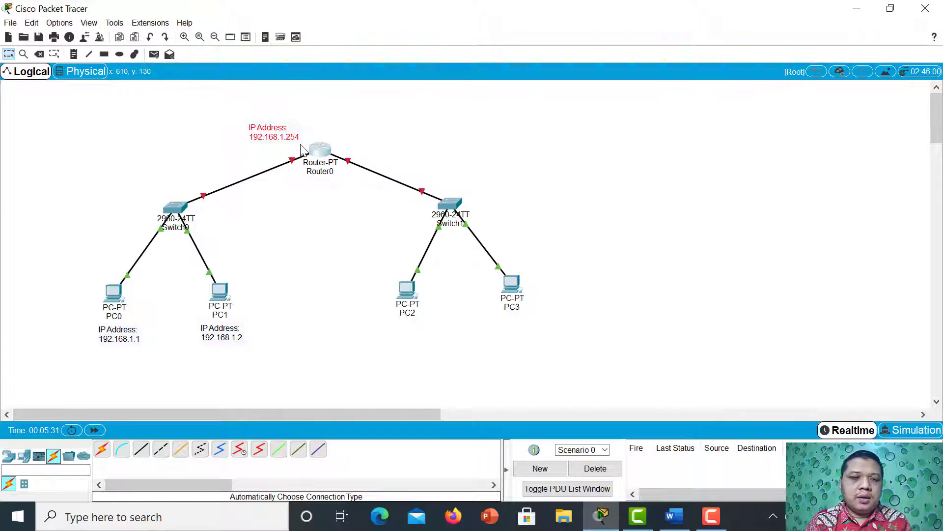
{"action": "key", "text": "ctrl+v"}
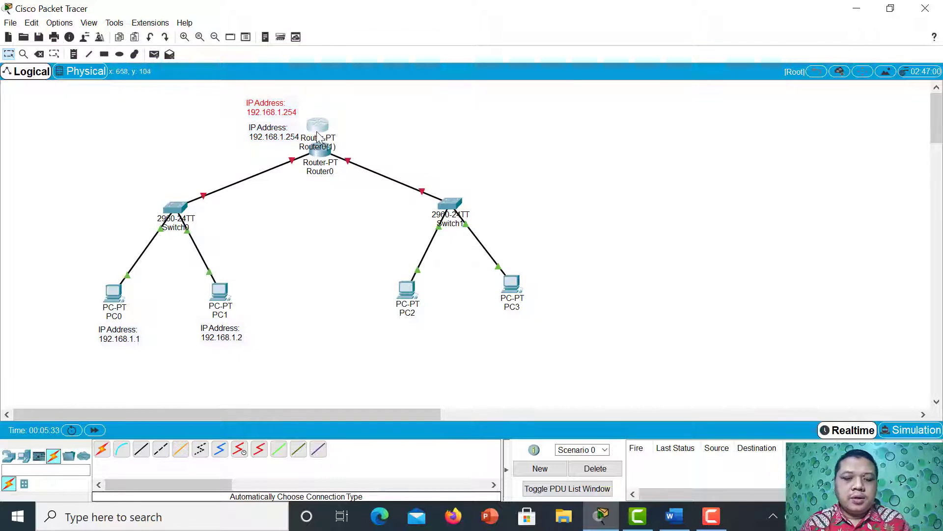
{"action": "key", "text": "Delete"}
Duplicate PC1's IP address note and place the copy below PC2.
{"action": "left_click", "coordinate": [217, 334]}
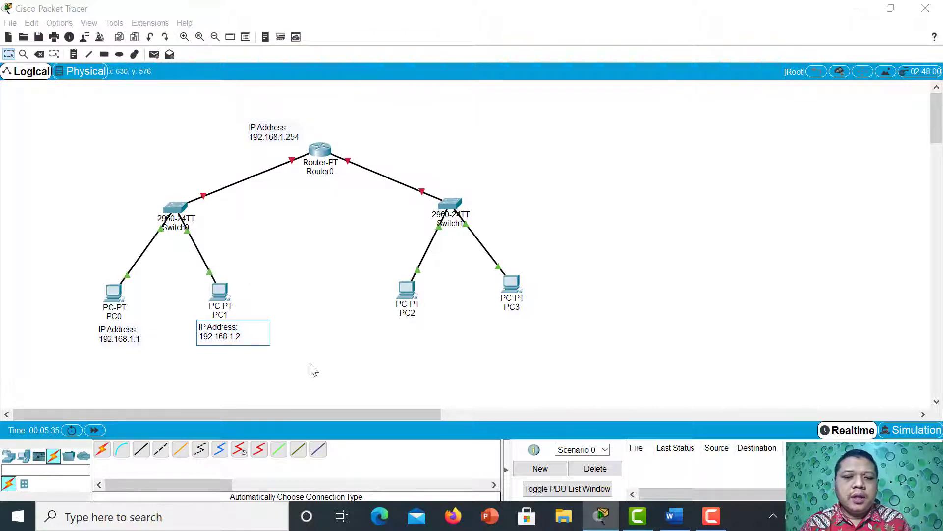
{"action": "left_click", "coordinate": [310, 363]}
{"action": "left_click_drag", "start_coordinate": [187, 320], "coordinate": [255, 354]}
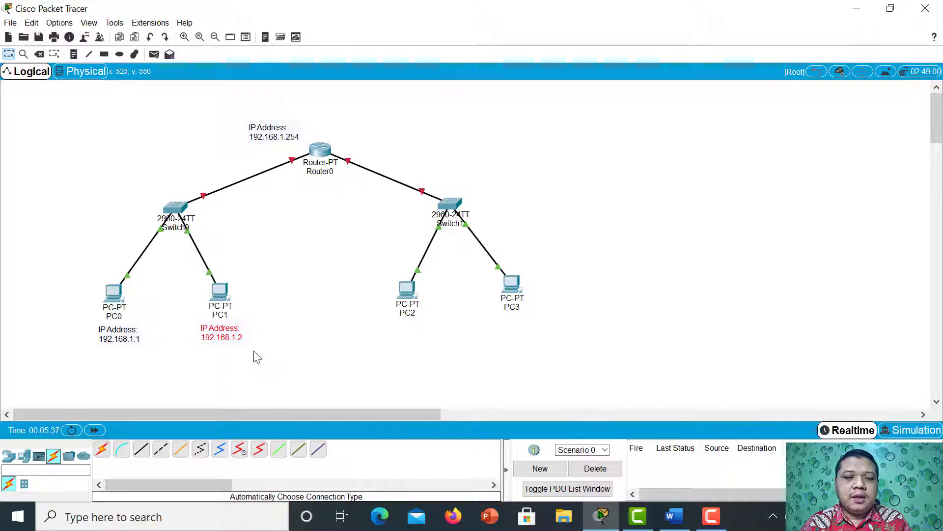
{"action": "key", "text": "ctrl+c"}
{"action": "key", "text": "ctrl+v"}
{"action": "left_click_drag", "start_coordinate": [224, 310], "coordinate": [408, 341]}
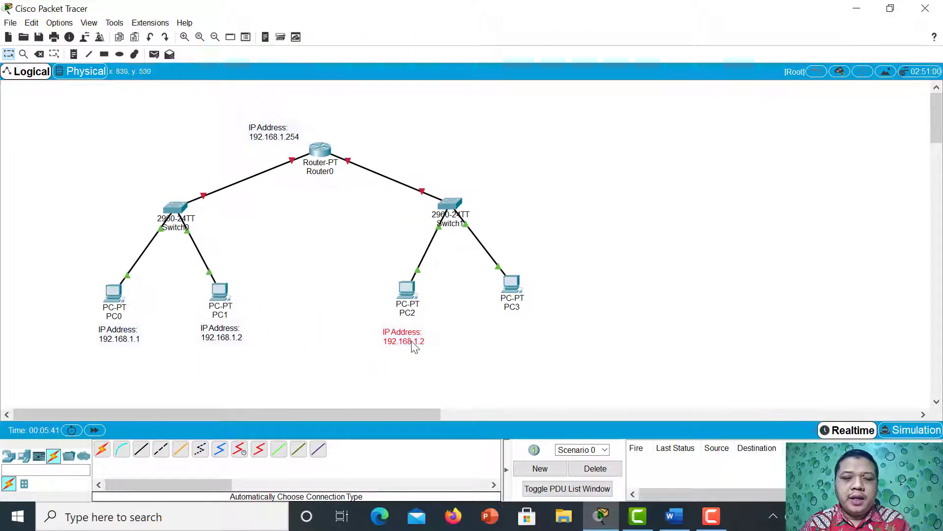
Change the address in the note below PC2 to 192.168.2.1 and move the note close beneath the PC2 label.
{"action": "double_click", "coordinate": [413, 340]}
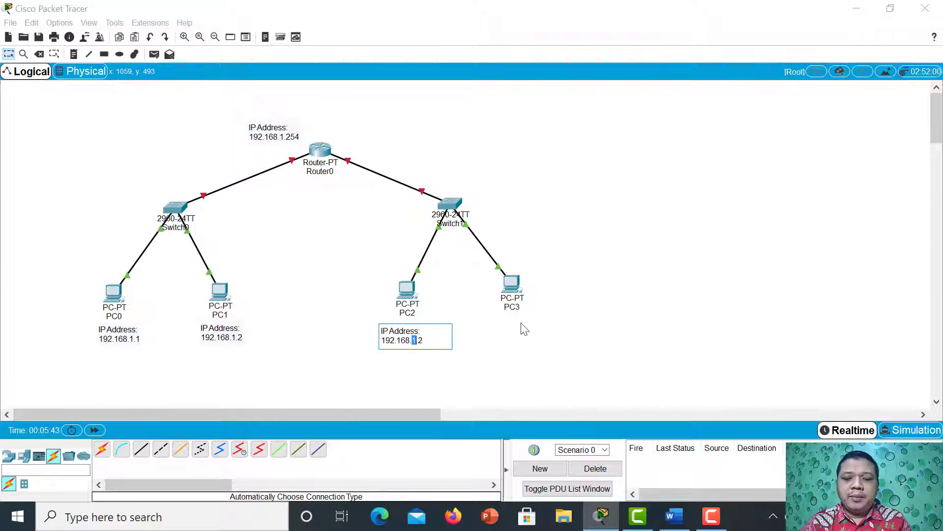
{"action": "key", "text": "BackSpace"}
{"action": "key", "text": "Delete"}
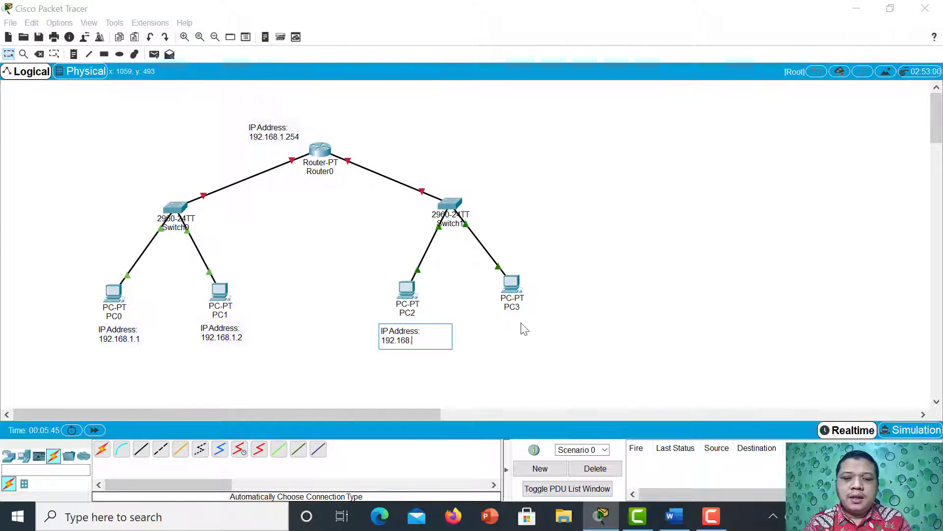
{"action": "type", "text": "2.1"}
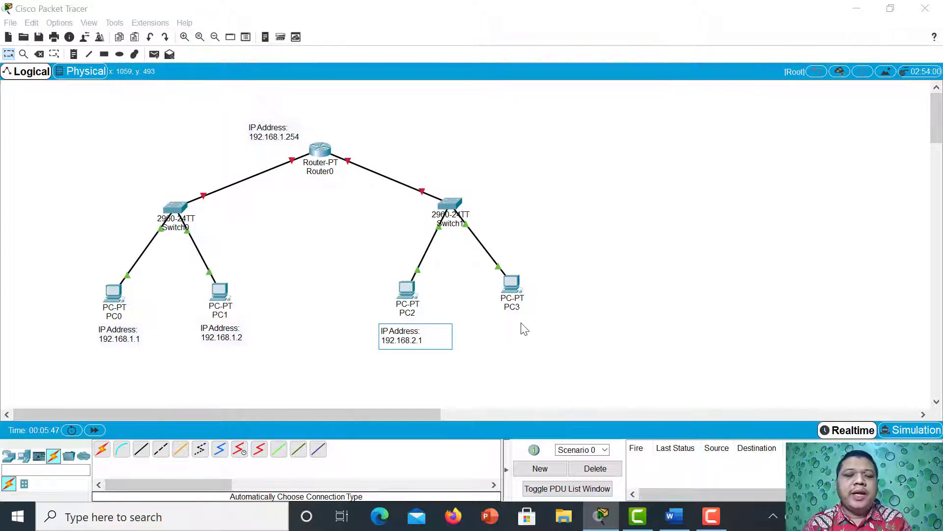
{"action": "left_click", "coordinate": [498, 345]}
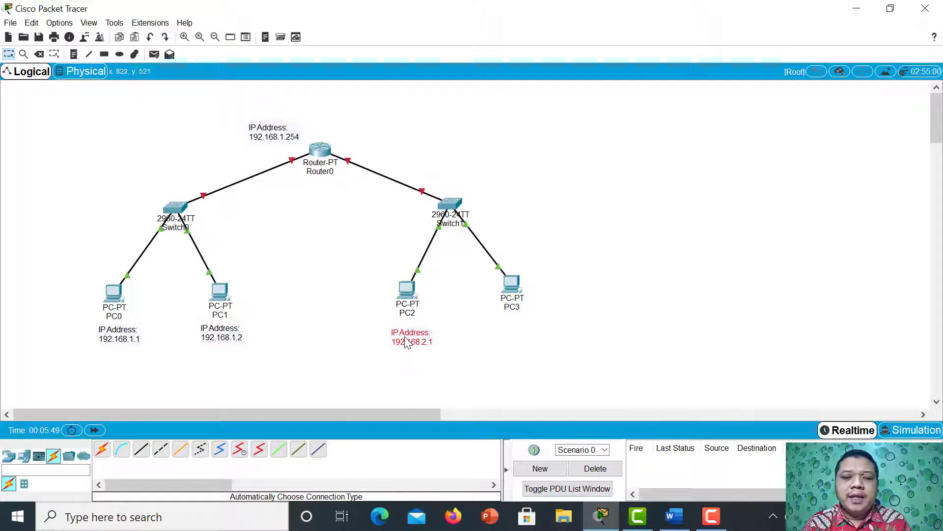
{"action": "left_click_drag", "start_coordinate": [406, 343], "coordinate": [401, 339]}
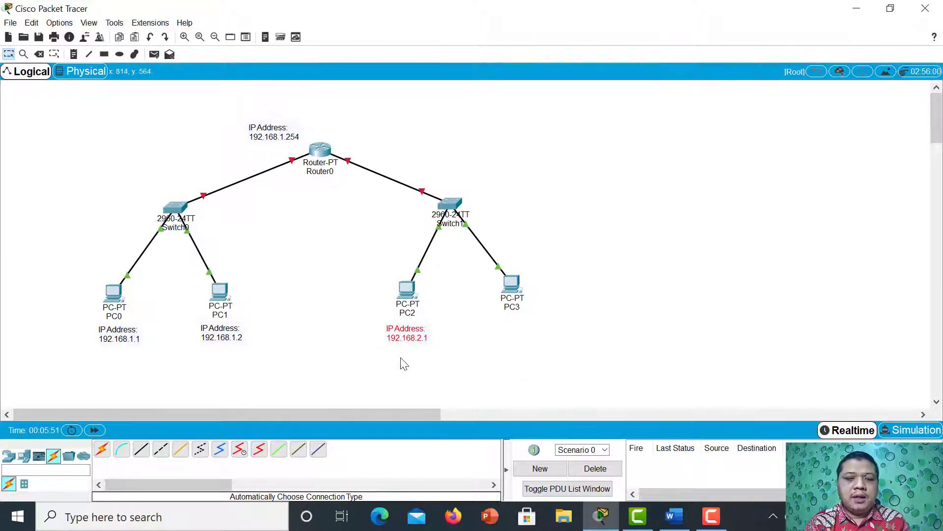
Duplicate PC2's note, place the copy below PC3 and change its address to 192.168.2.2.
{"action": "key", "text": "ctrl+c"}
{"action": "key", "text": "ctrl+v"}
{"action": "left_click_drag", "start_coordinate": [414, 312], "coordinate": [526, 339]}
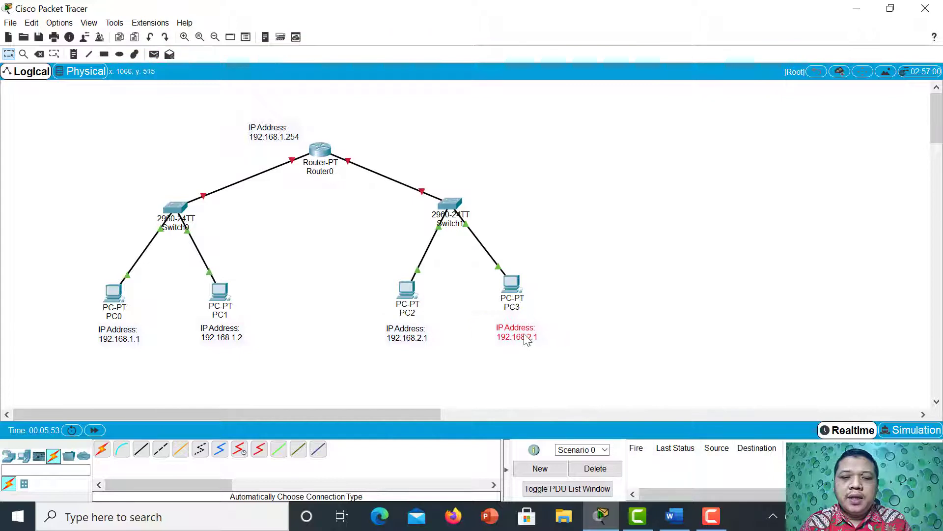
{"action": "double_click", "coordinate": [536, 338]}
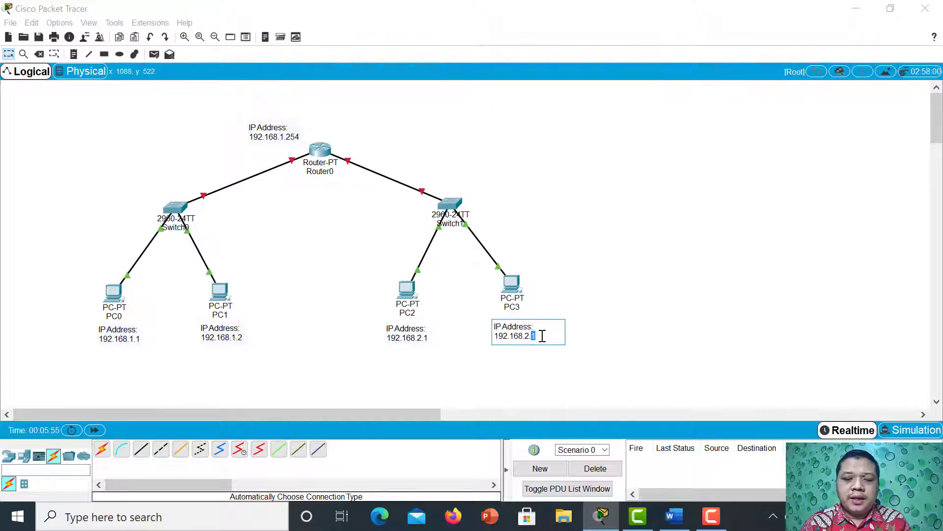
{"action": "type", "text": "2"}
{"action": "left_click", "coordinate": [627, 338]}
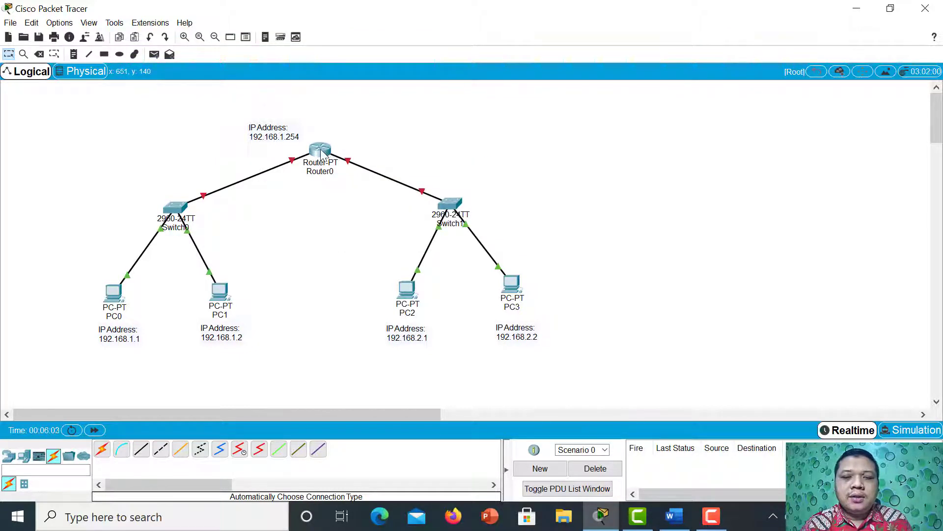
{"action": "mouse_move", "coordinate": [321, 154]}
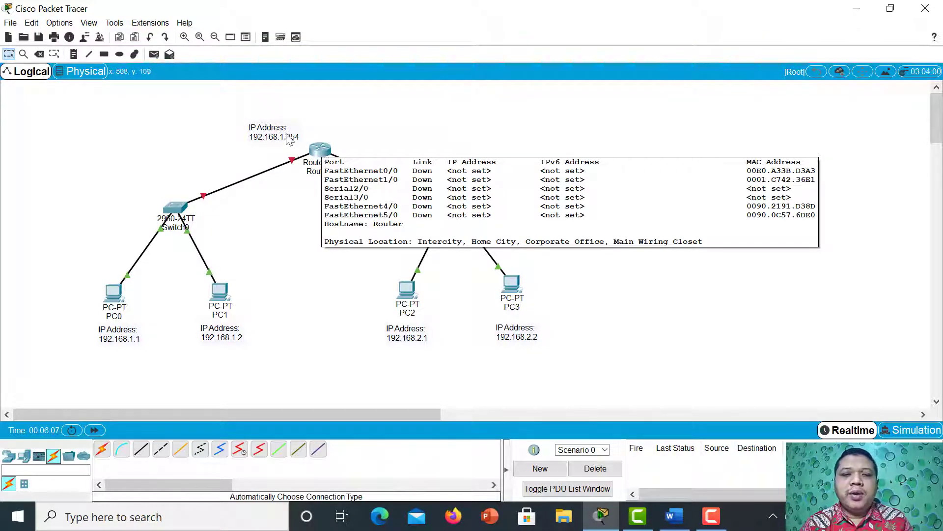
{"action": "double_click", "coordinate": [301, 129]}
{"action": "left_click", "coordinate": [321, 125]}
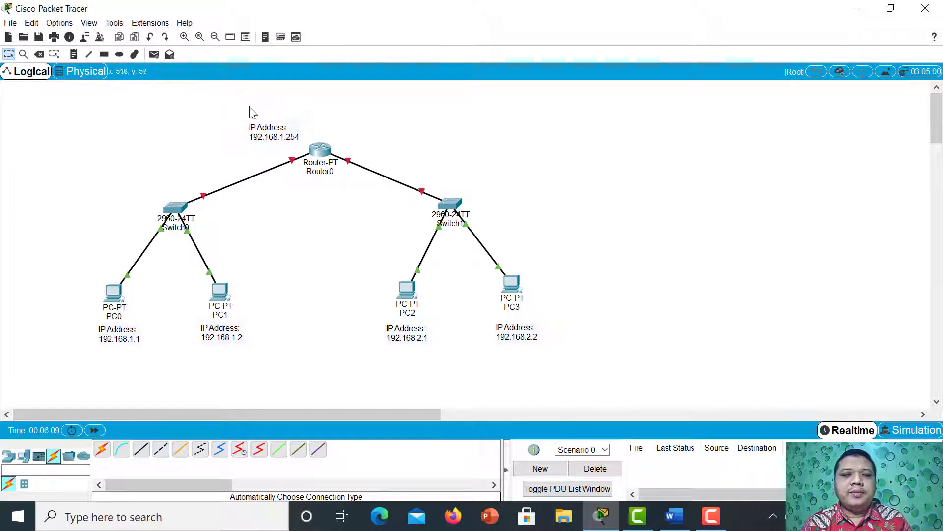
{"action": "left_click_drag", "start_coordinate": [239, 105], "coordinate": [306, 147]}
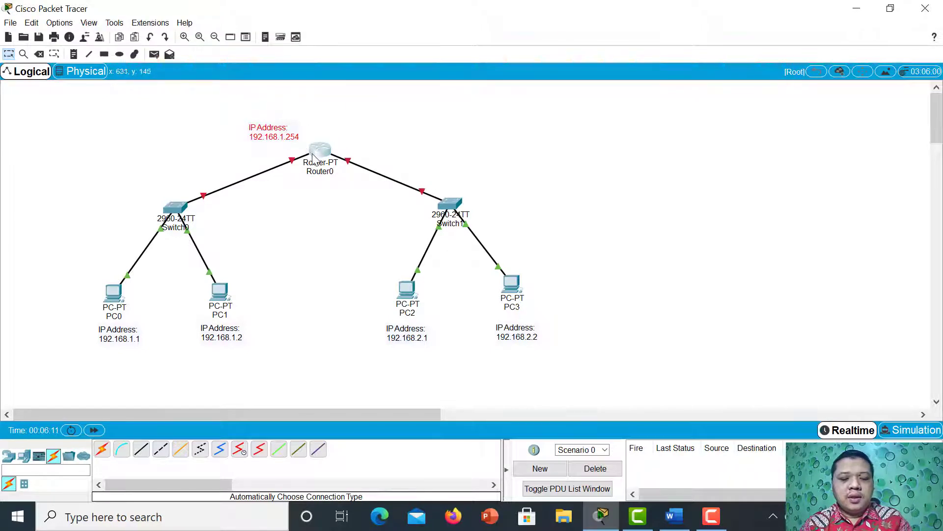
{"action": "key", "text": "ctrl+c"}
{"action": "key", "text": "ctrl+v"}
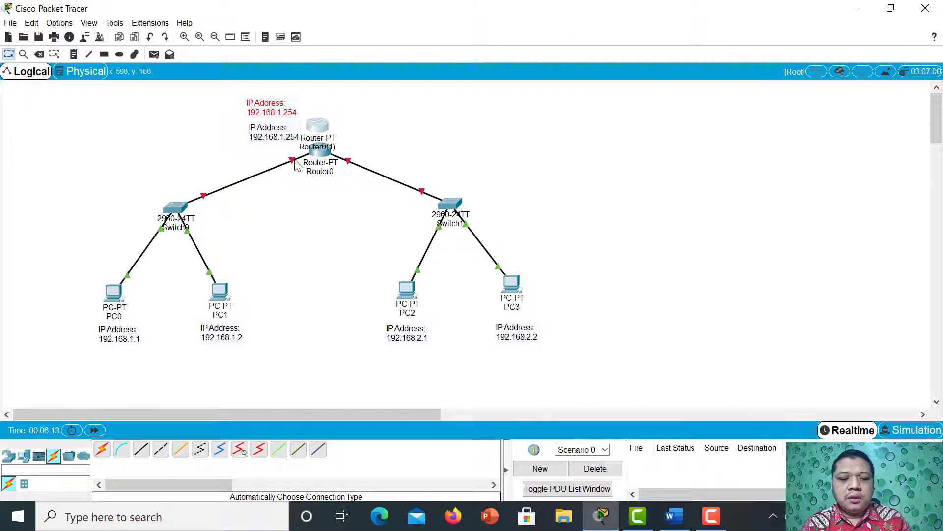
{"action": "key", "text": "ctrl+z"}
Duplicate Router0's note, place the copy at the upper right of the router and change its address to 192.168.2.254.
{"action": "left_click", "coordinate": [265, 134]}
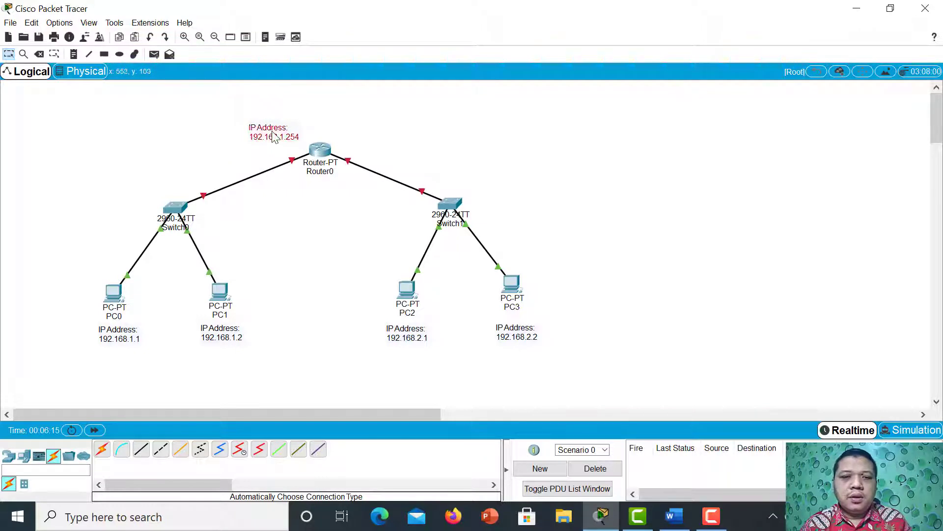
{"action": "left_click_drag", "start_coordinate": [265, 134], "coordinate": [374, 130]}
{"action": "key", "text": "ctrl+c"}
{"action": "key", "text": "ctrl+v"}
{"action": "double_click", "coordinate": [385, 131]}
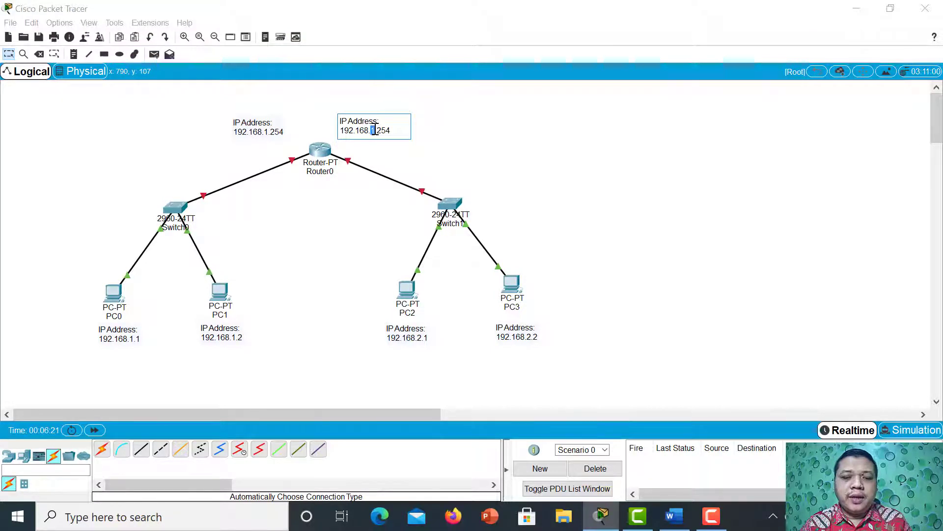
{"action": "type", "text": "2"}
{"action": "left_click", "coordinate": [426, 150]}
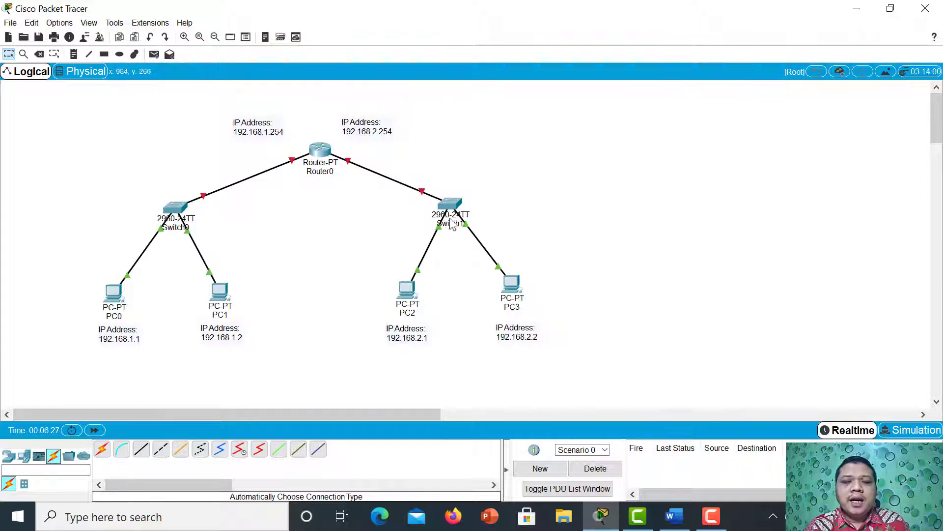
Shift the 192.168.2.254 note slightly to the right and Router0 slightly to the left so the router sits between its two notes.
{"action": "left_click_drag", "start_coordinate": [376, 130], "coordinate": [384, 131]}
{"action": "left_click_drag", "start_coordinate": [319, 148], "coordinate": [313, 150]}
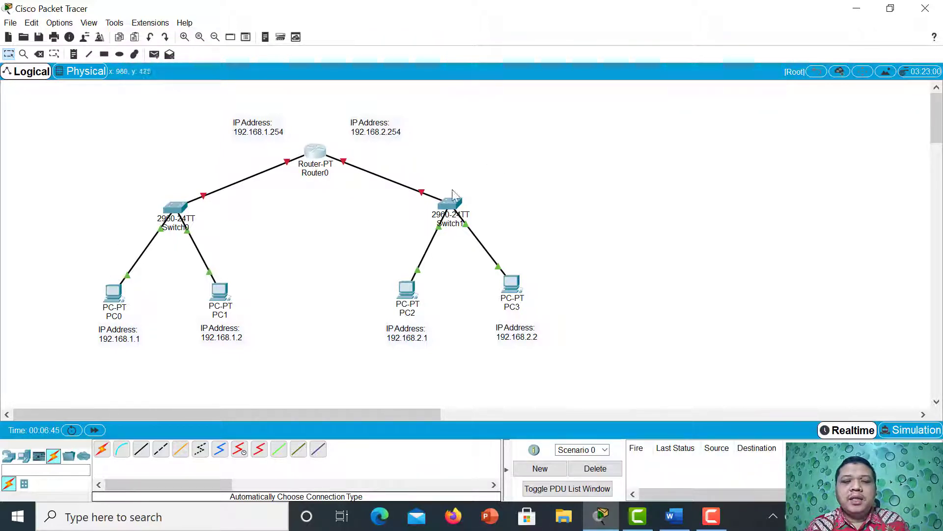
{"action": "mouse_move", "coordinate": [505, 306]}
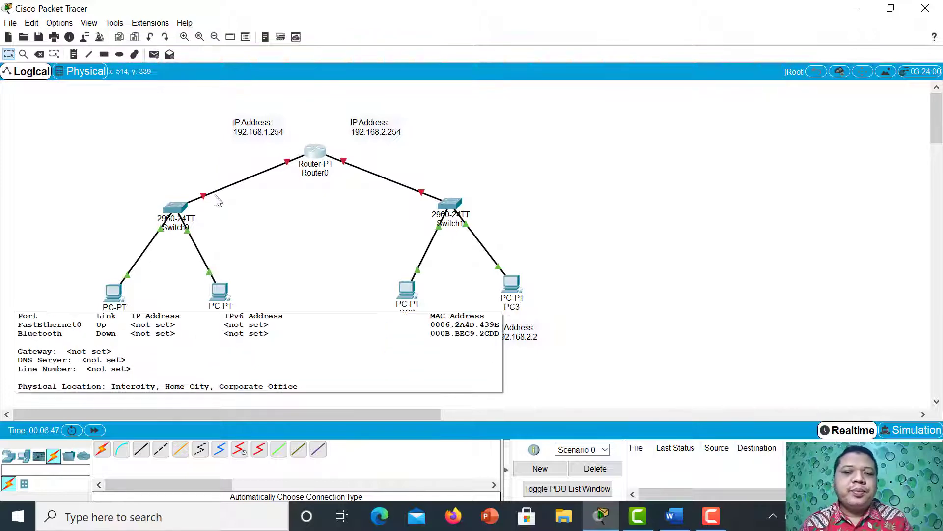
Give PC0 the static IP address 192.168.1.1 with subnet mask 255.255.255.0 and close its window.
{"action": "left_click", "coordinate": [123, 287]}
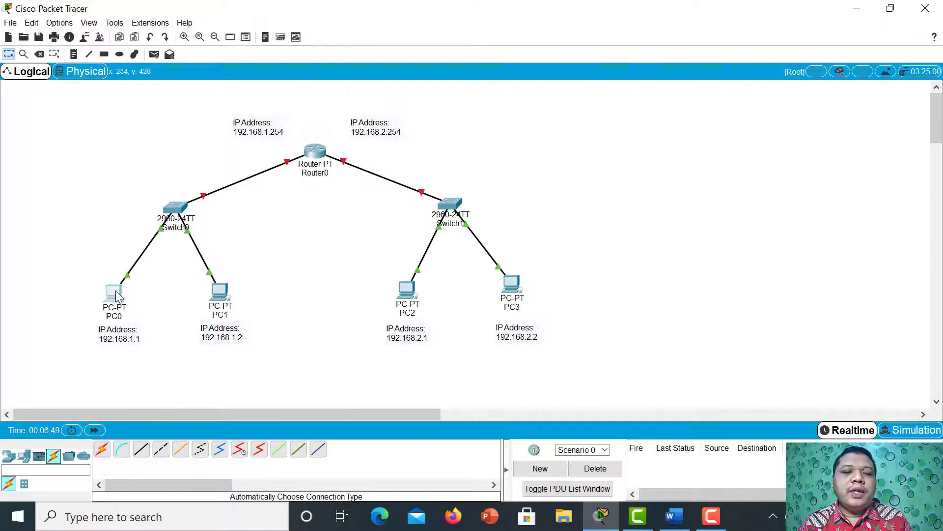
{"action": "left_click", "coordinate": [363, 90]}
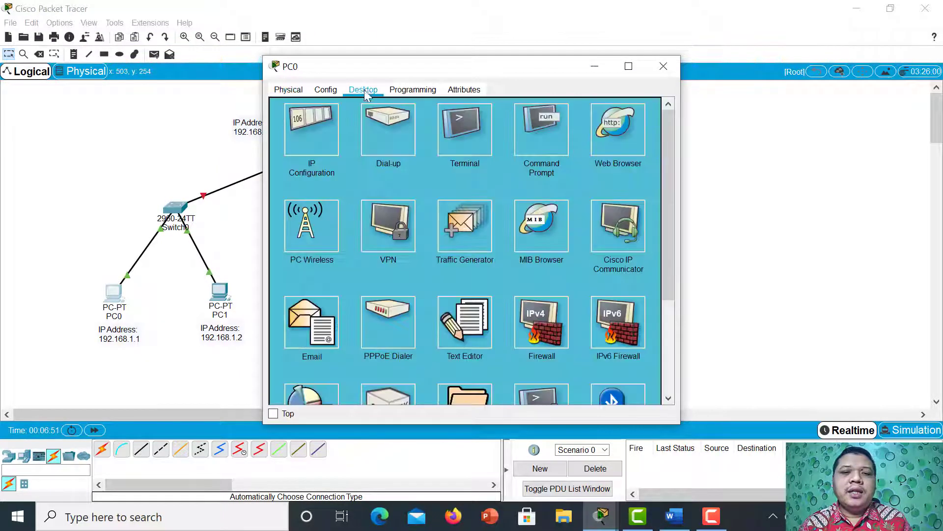
{"action": "left_click", "coordinate": [317, 140]}
{"action": "left_click", "coordinate": [414, 167]}
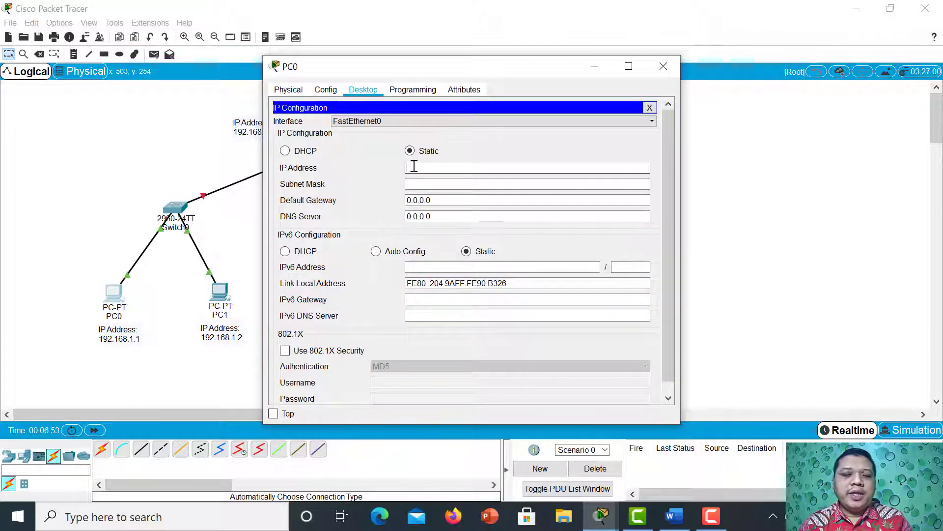
{"action": "type", "text": "192"}
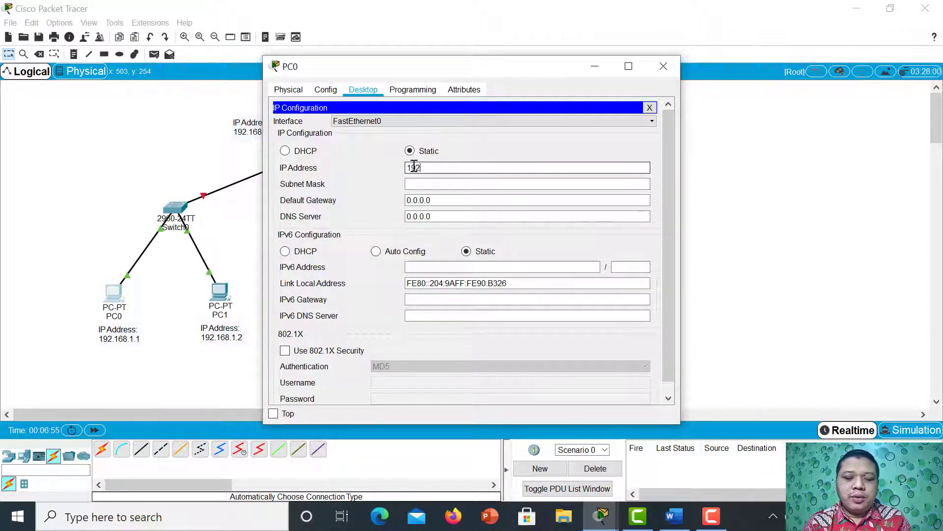
{"action": "type", "text": ".168"}
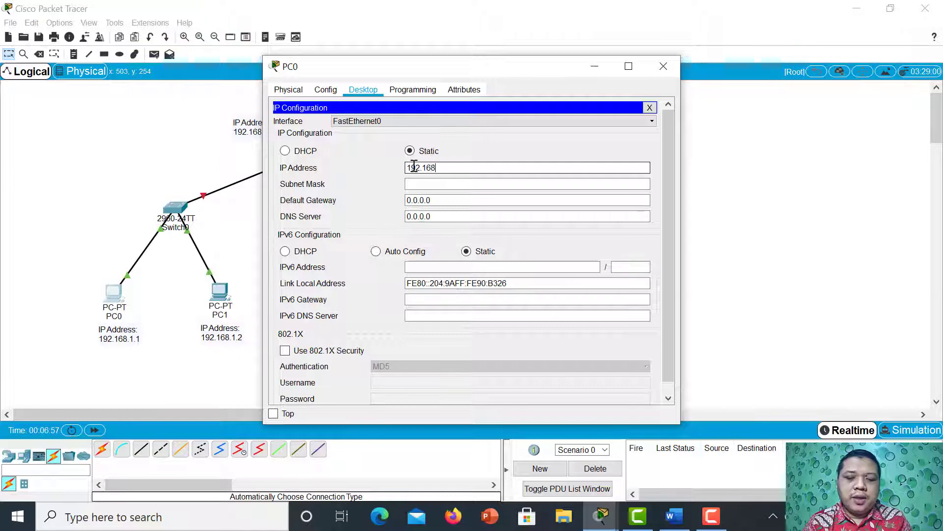
{"action": "type", "text": ".1.1"}
{"action": "key", "text": "Tab"}
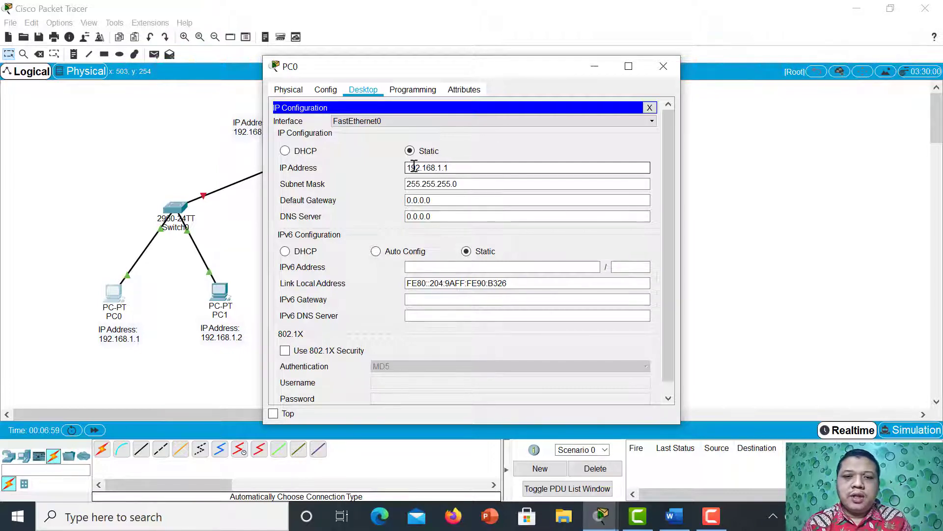
{"action": "left_click", "coordinate": [664, 65]}
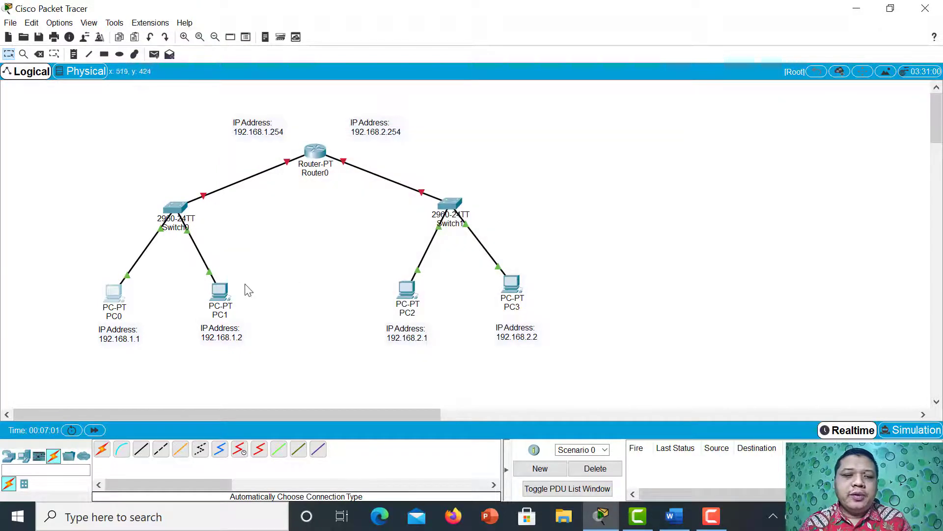
Give PC1 the static IP address 192.168.1.2 with subnet mask 255.255.255.0 and close its window.
{"action": "left_click", "coordinate": [220, 291]}
{"action": "left_click", "coordinate": [363, 90]}
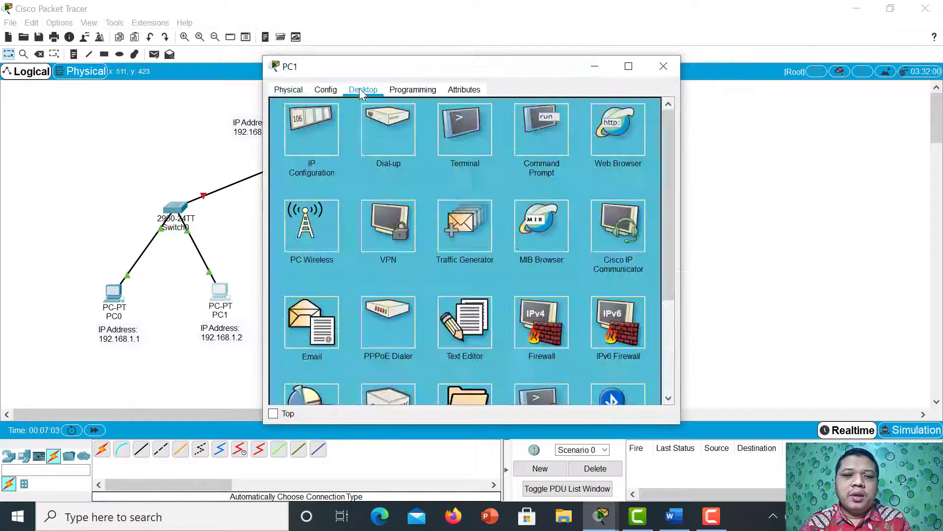
{"action": "left_click", "coordinate": [325, 131]}
{"action": "left_click", "coordinate": [417, 167]}
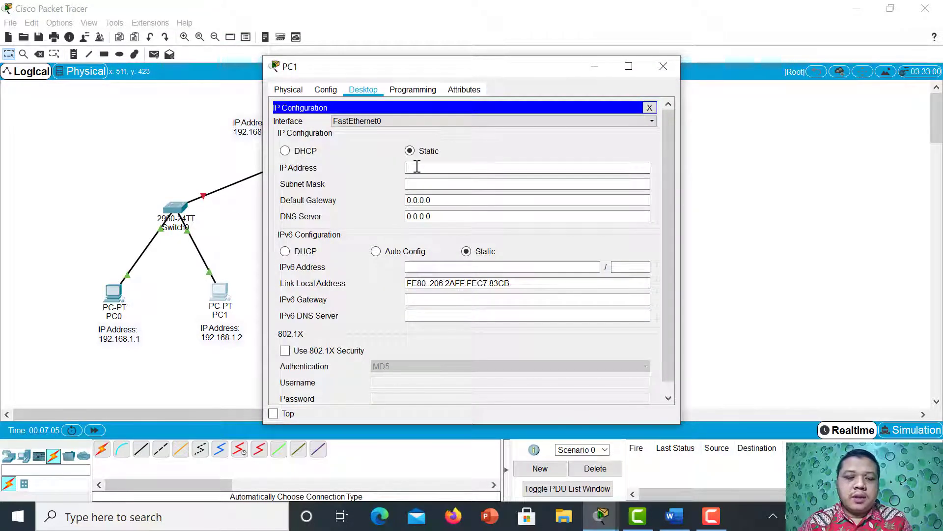
{"action": "type", "text": "192.168"}
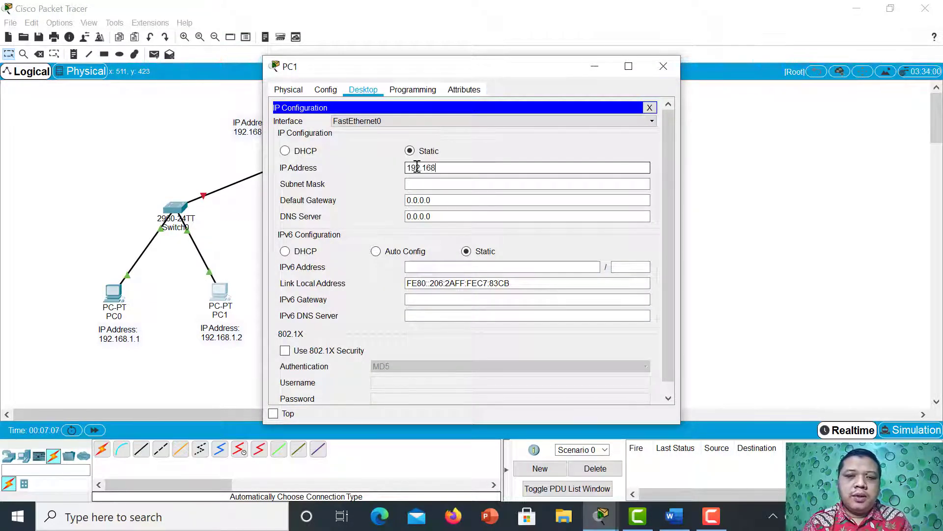
{"action": "type", "text": ".1."}
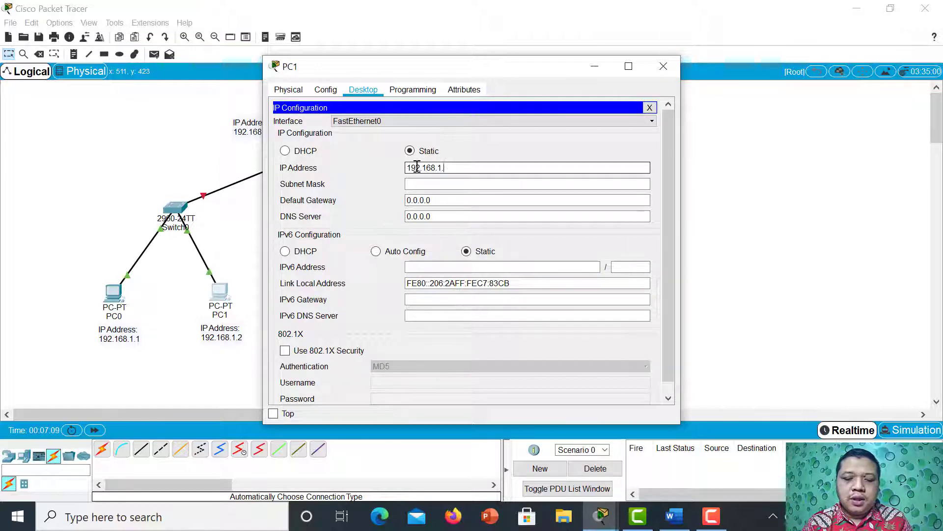
{"action": "type", "text": "2"}
{"action": "key", "text": "Tab"}
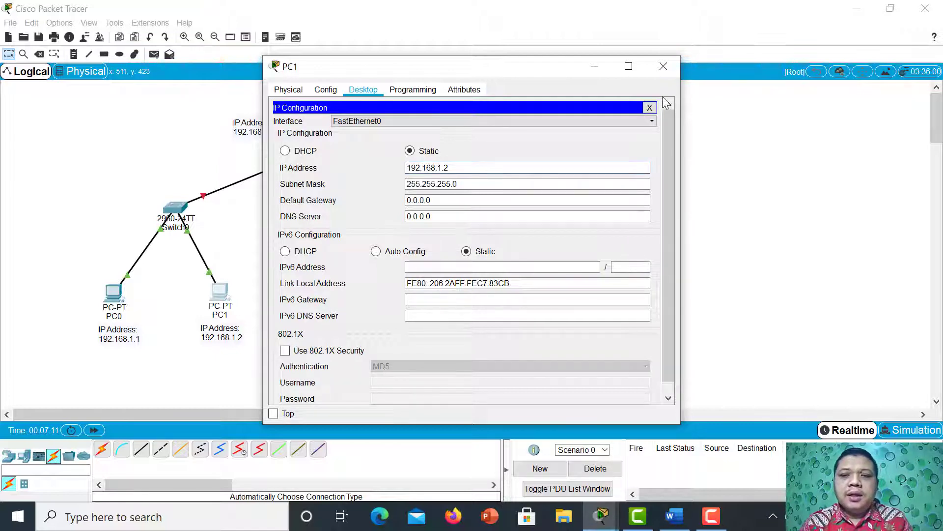
{"action": "left_click", "coordinate": [670, 64]}
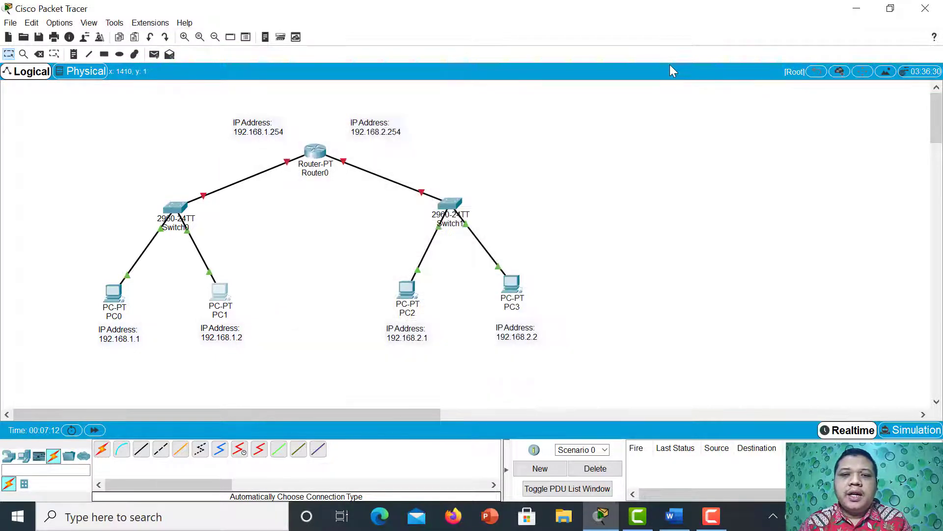
Give PC2 the static IP address 192.168.2.1 with subnet mask 255.255.255.0.
{"action": "left_click", "coordinate": [412, 286]}
{"action": "left_click", "coordinate": [363, 90]}
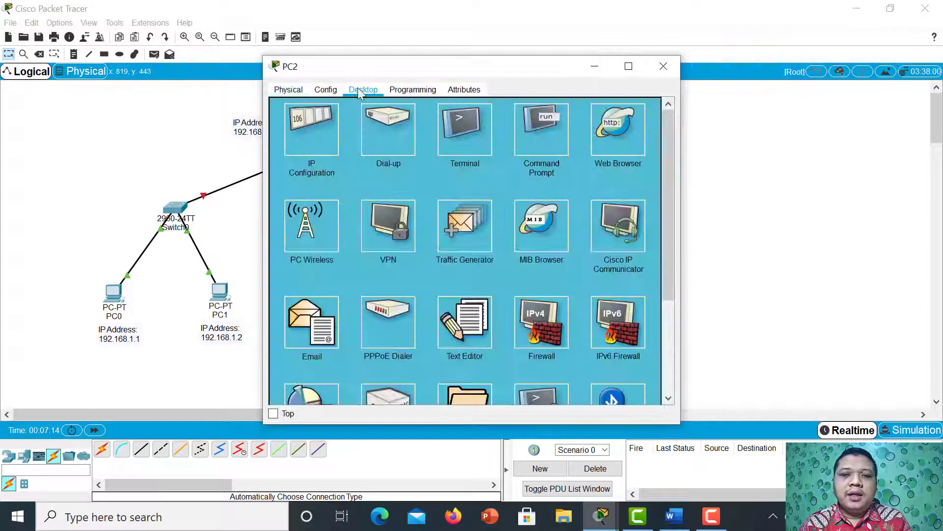
{"action": "left_click", "coordinate": [315, 138]}
{"action": "left_click", "coordinate": [408, 168]}
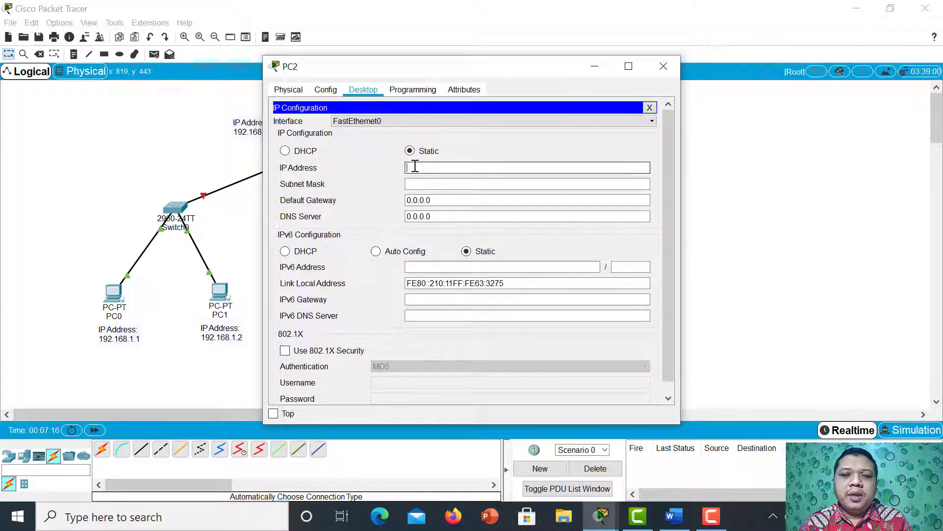
{"action": "type", "text": "192"}
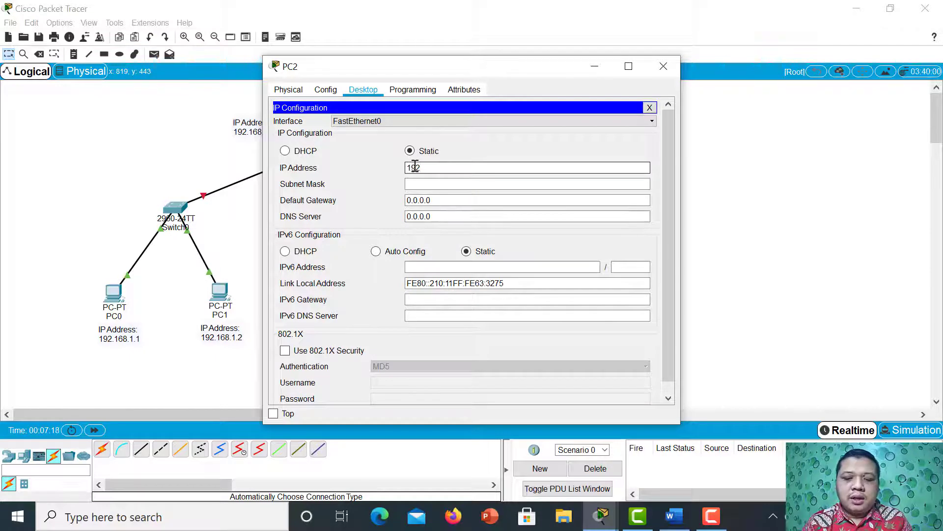
{"action": "type", "text": ".168."}
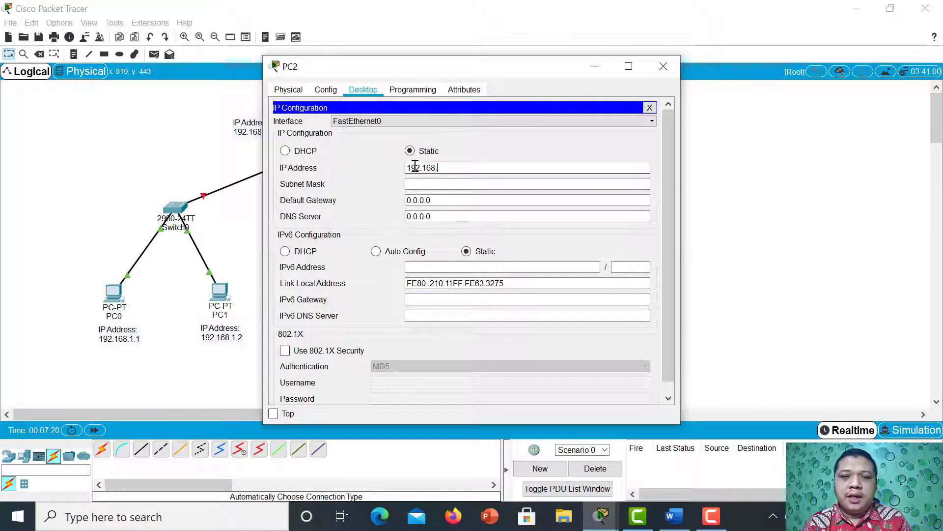
{"action": "type", "text": "2.1"}
{"action": "key", "text": "Tab"}
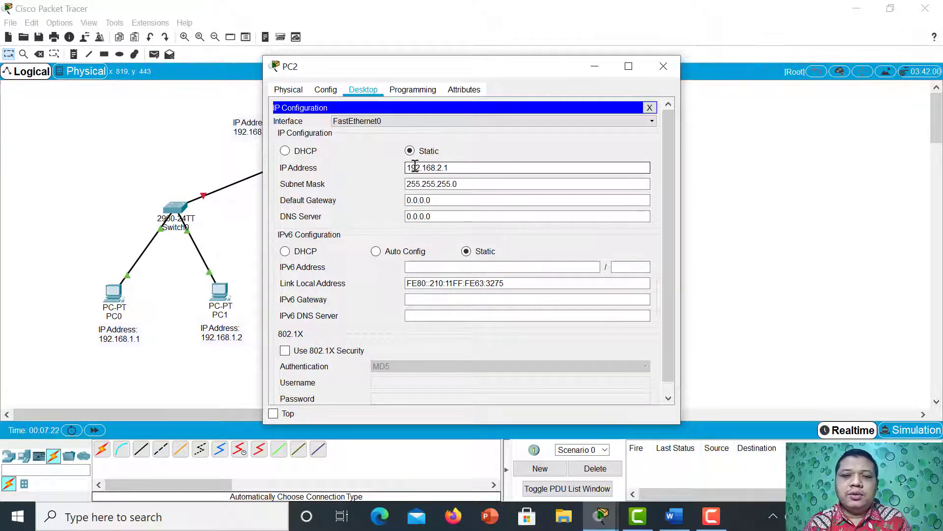
Close PC2's window, then give PC3 the static IP address 192.168.2.2 with subnet mask 255.255.255.0 and close its window.
{"action": "left_click", "coordinate": [663, 65]}
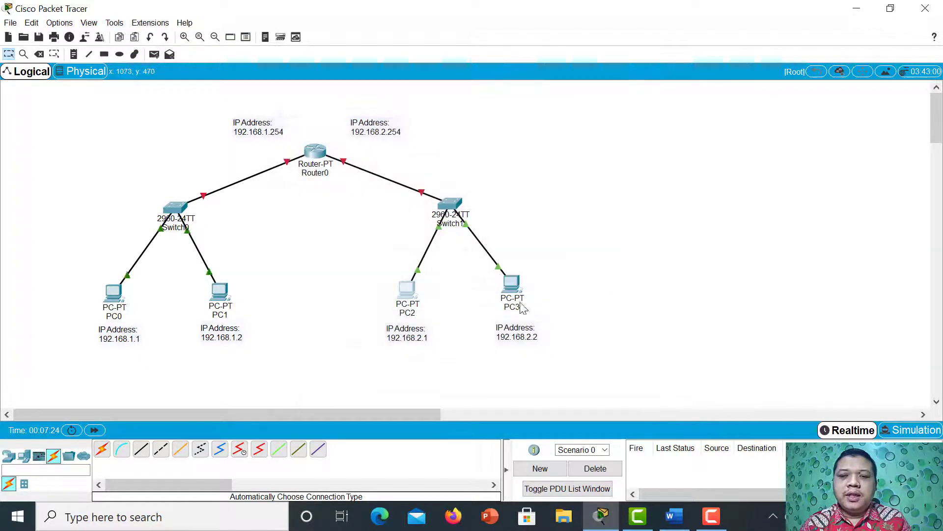
{"action": "left_click", "coordinate": [511, 284]}
{"action": "left_click", "coordinate": [363, 89]}
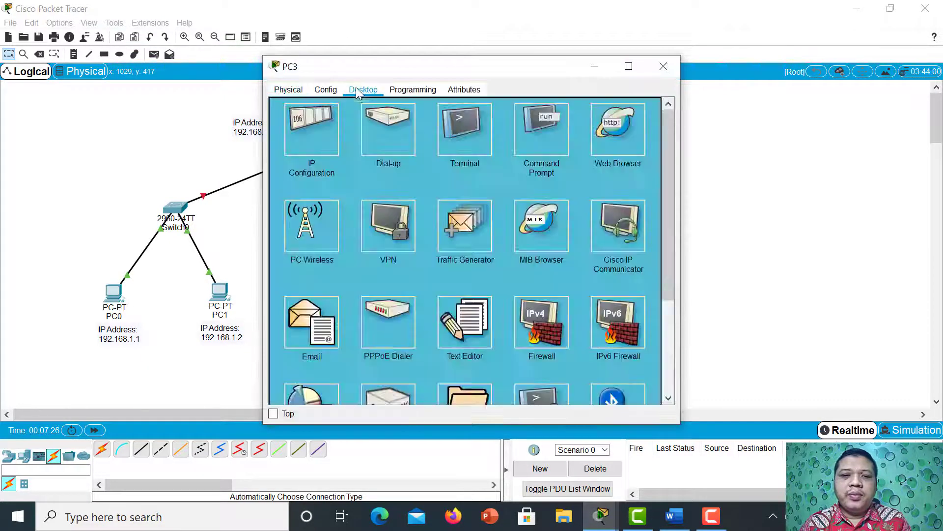
{"action": "left_click", "coordinate": [322, 129]}
{"action": "left_click", "coordinate": [418, 168]}
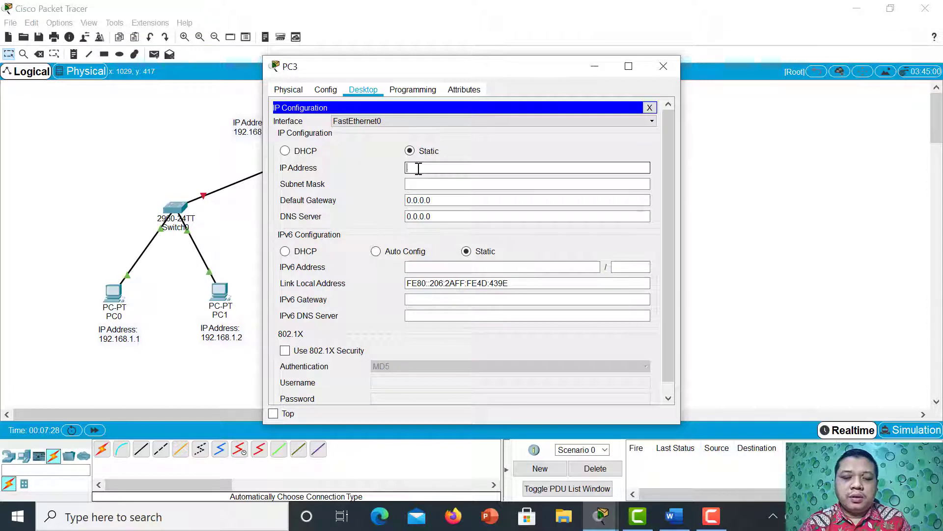
{"action": "type", "text": "192.168.2.2"}
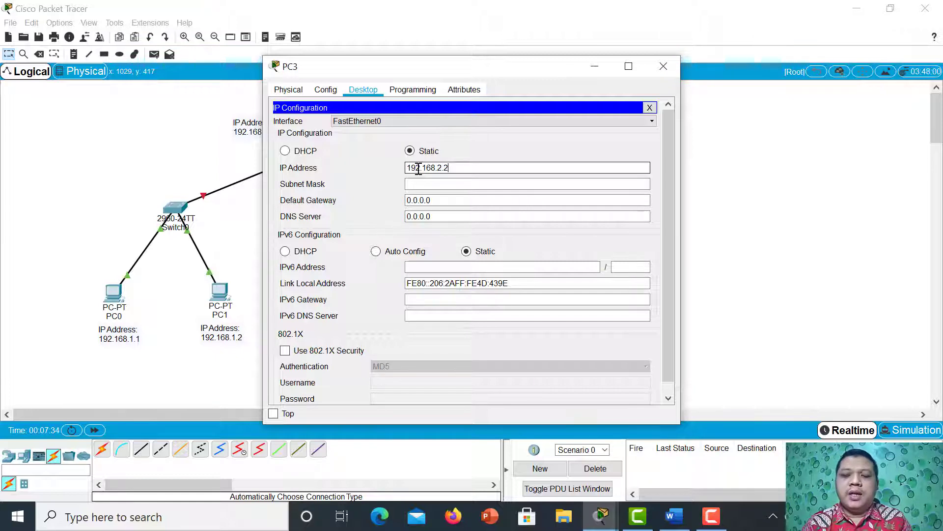
{"action": "key", "text": "Tab"}
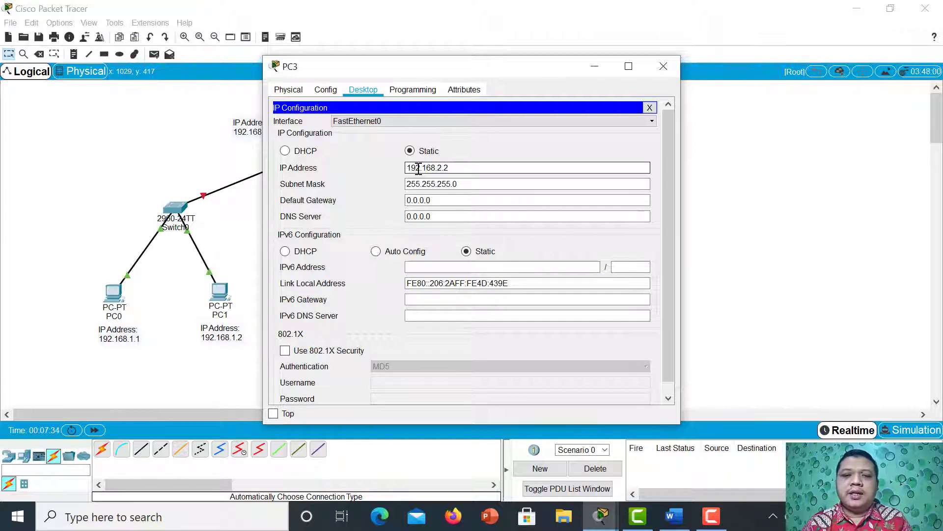
{"action": "left_click", "coordinate": [664, 65]}
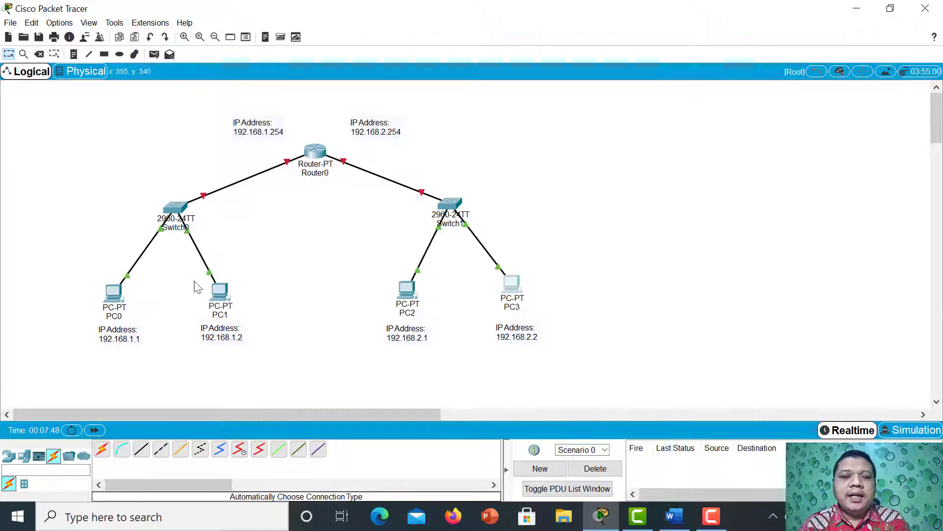
Draw unfilled black-outlined rectangles around the Switch0 network and the Switch1 network, and return to the selection tool.
{"action": "left_click", "coordinate": [102, 55]}
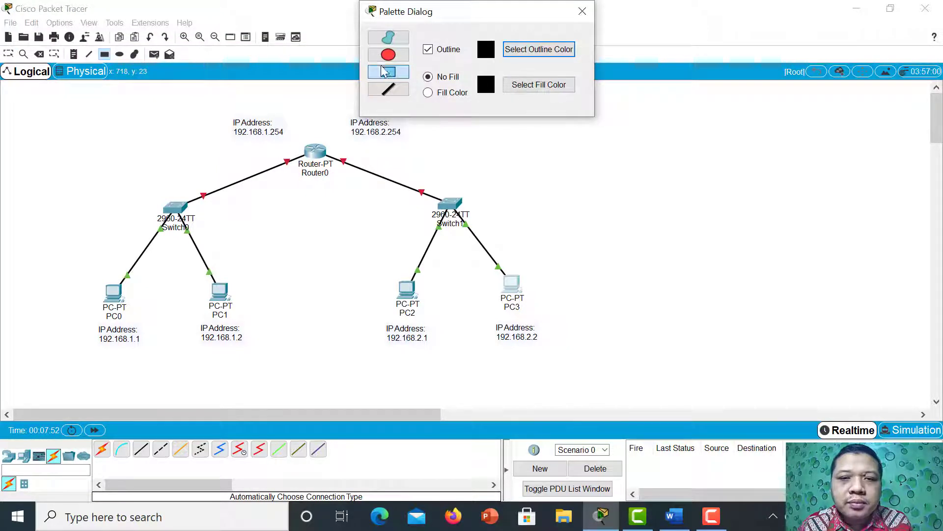
{"action": "left_click", "coordinate": [112, 186]}
{"action": "left_click_drag", "start_coordinate": [54, 180], "coordinate": [289, 365]}
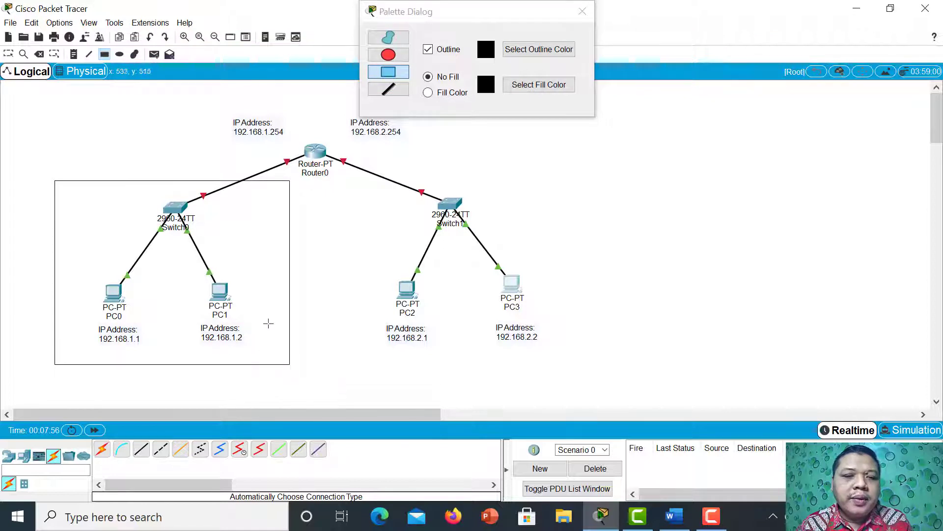
{"action": "left_click_drag", "start_coordinate": [341, 183], "coordinate": [612, 363]}
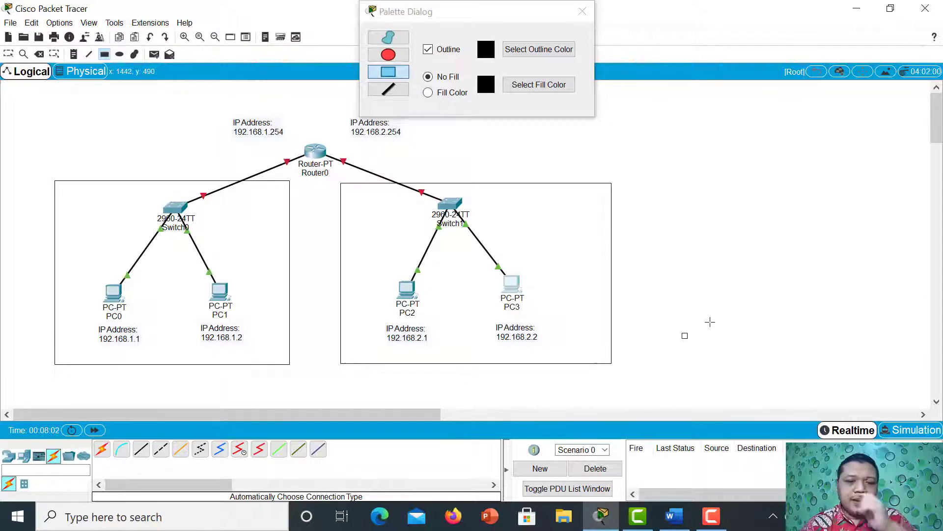
{"action": "left_click", "coordinate": [583, 10]}
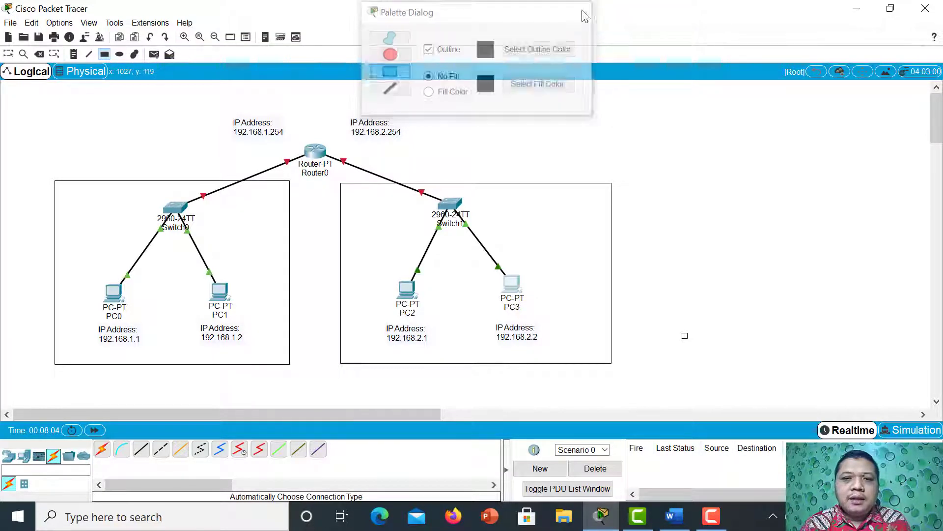
{"action": "left_click", "coordinate": [8, 54]}
Open Router0 and start its IOS command-line session.
{"action": "left_click", "coordinate": [315, 154]}
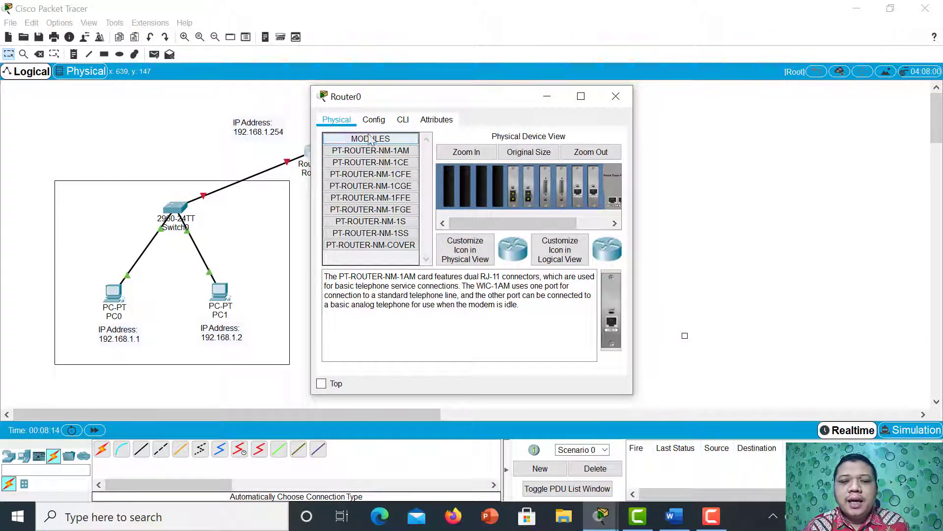
{"action": "left_click", "coordinate": [377, 121]}
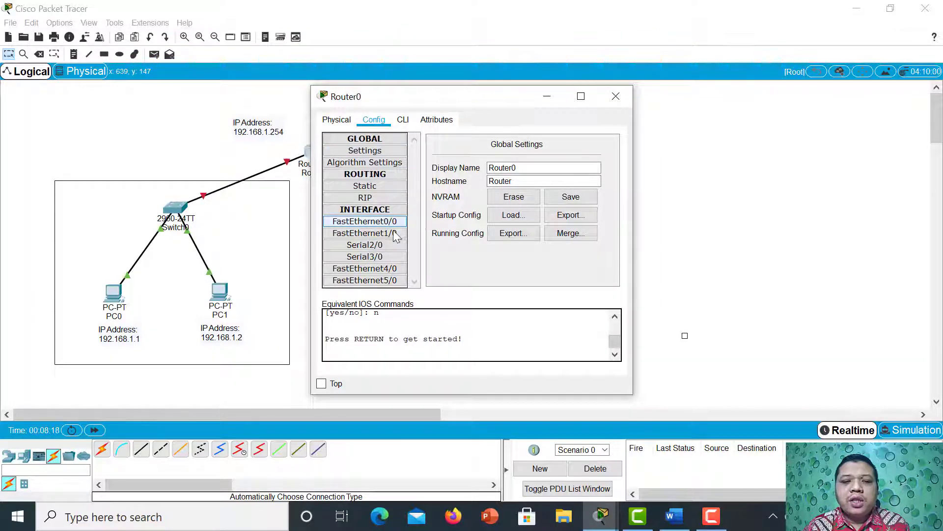
{"action": "left_click", "coordinate": [404, 121]}
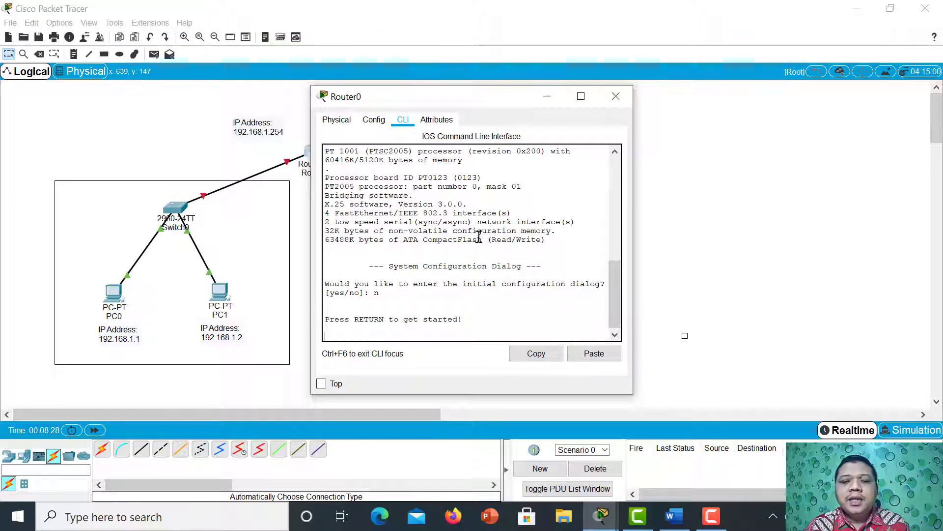
{"action": "key", "text": "Return"}
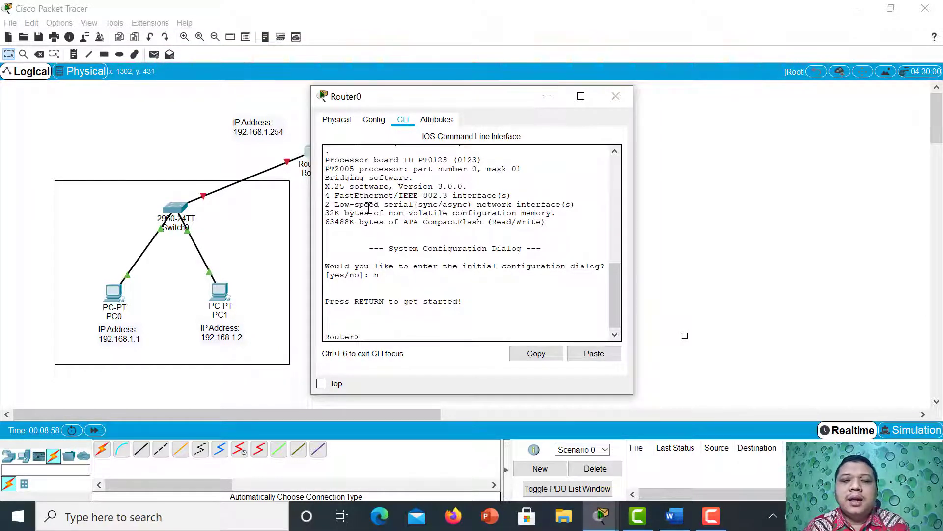
Give Router0's FastEthernet0/0 interface the IP address 192.168.1.254 with subnet mask 255.255.255.0.
{"action": "left_click", "coordinate": [373, 120]}
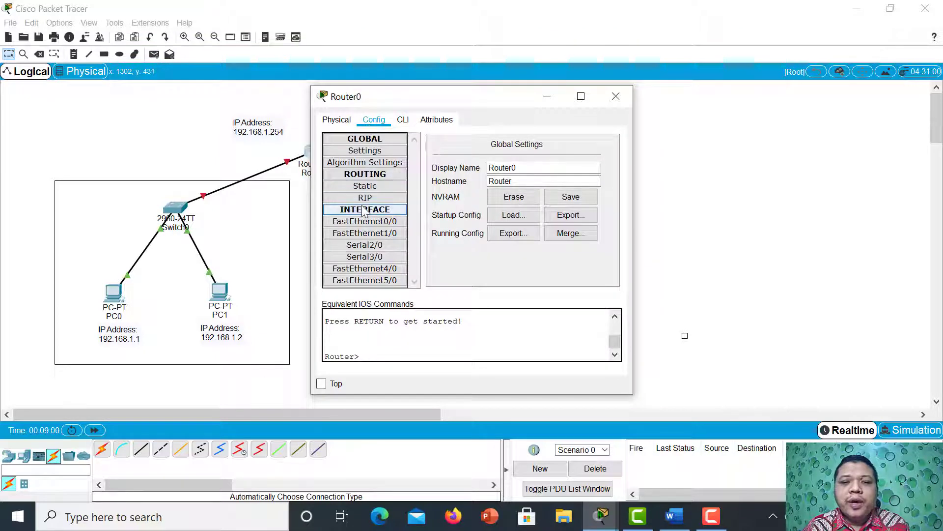
{"action": "left_click", "coordinate": [383, 227]}
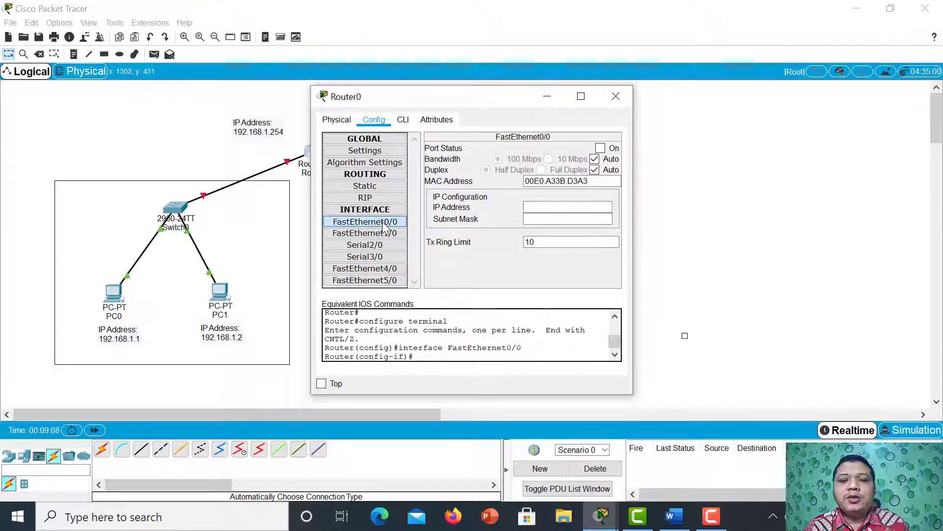
{"action": "left_click", "coordinate": [538, 208]}
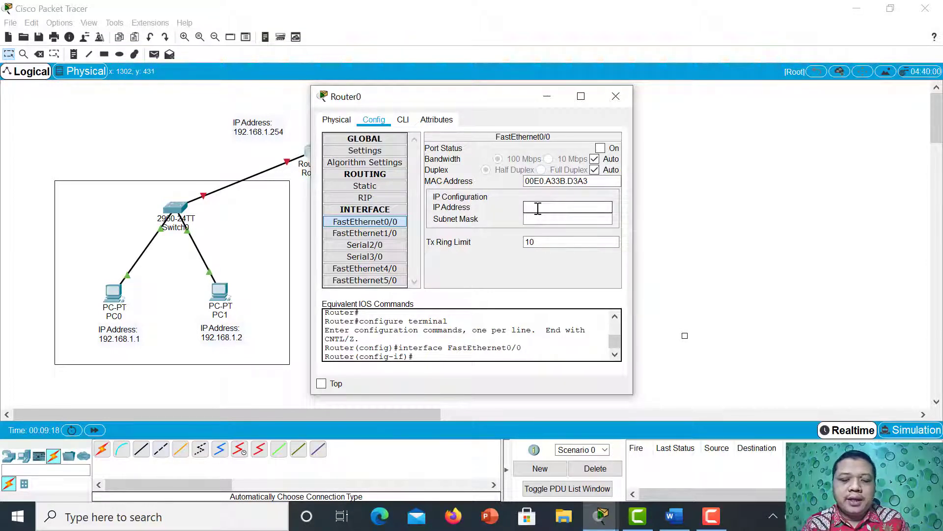
{"action": "type", "text": "19"}
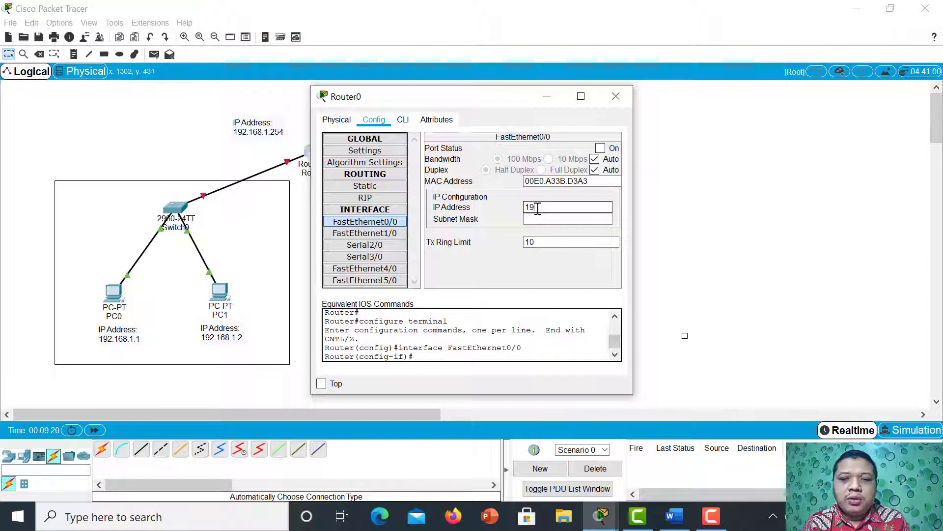
{"action": "type", "text": "2"}
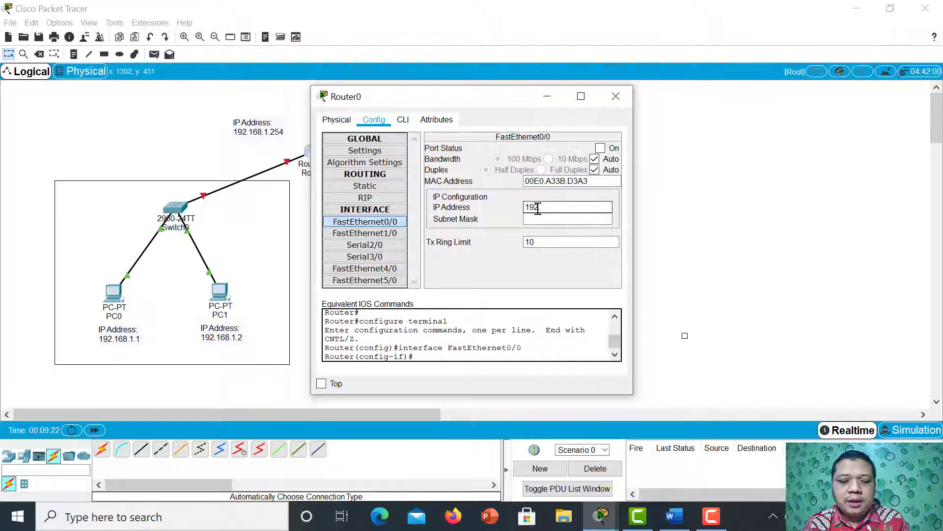
{"action": "type", "text": ".168."}
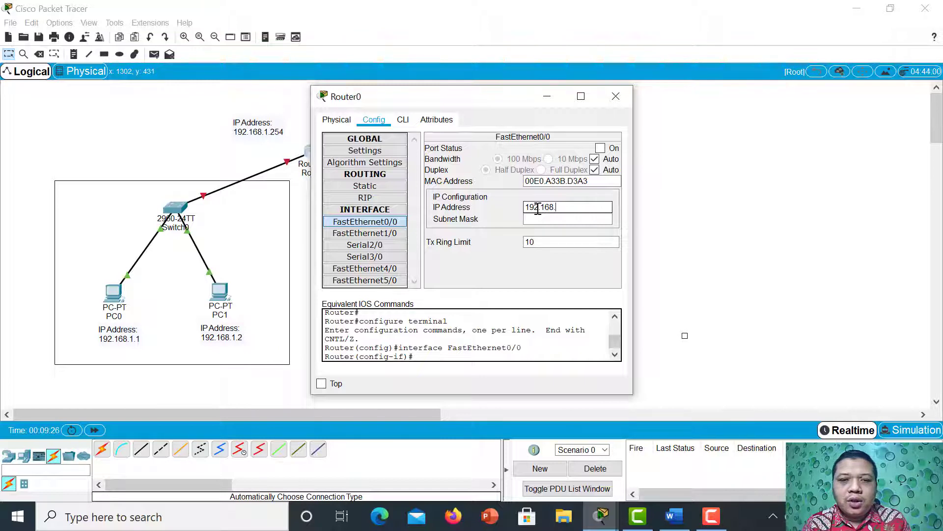
{"action": "type", "text": "1.2"}
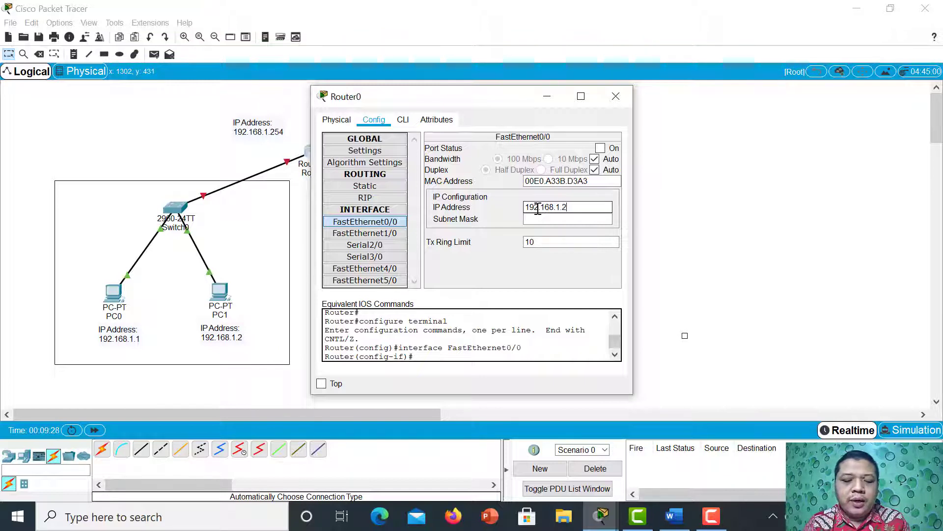
{"action": "type", "text": "54"}
{"action": "left_click", "coordinate": [556, 219]}
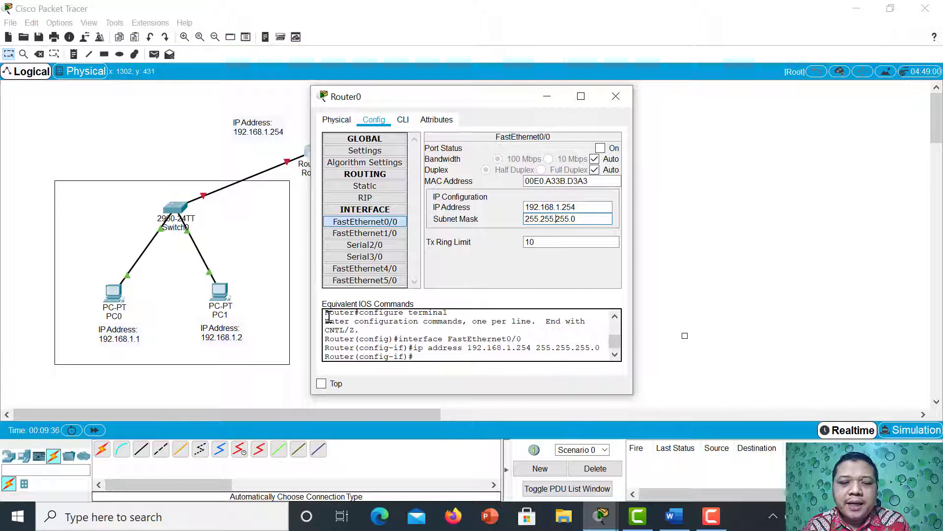
Review the equivalent IOS commands for the FastEthernet0/0 address configuration.
{"action": "scroll", "coordinate": [351, 326], "scroll_direction": "up", "scroll_amount": 1}
{"action": "left_click_drag", "start_coordinate": [326, 316], "coordinate": [475, 373]}
{"action": "left_click", "coordinate": [342, 332]}
{"action": "scroll", "coordinate": [342, 333], "scroll_direction": "up", "scroll_amount": 1}
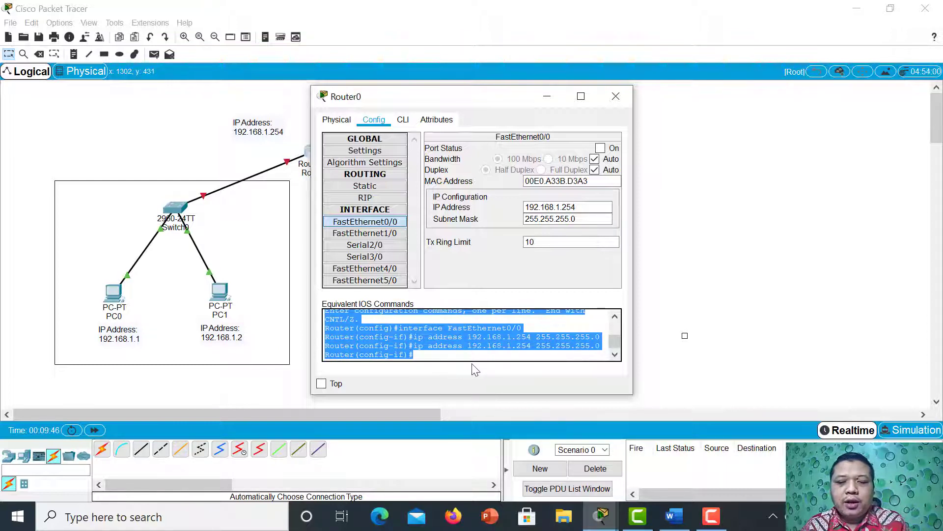
{"action": "left_click", "coordinate": [428, 355]}
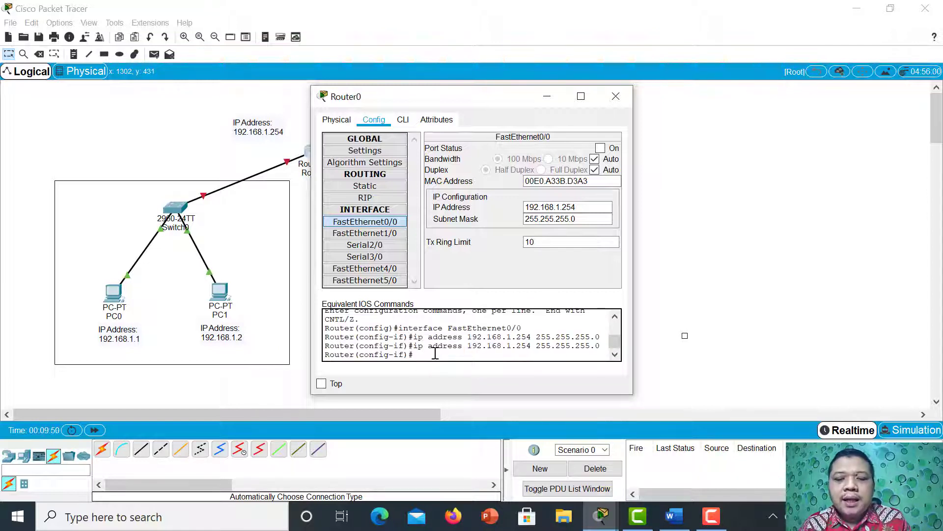
Enable FastEthernet0/0 from Router0's command line with no shutdown and exit the interface configuration.
{"action": "left_click", "coordinate": [403, 119]}
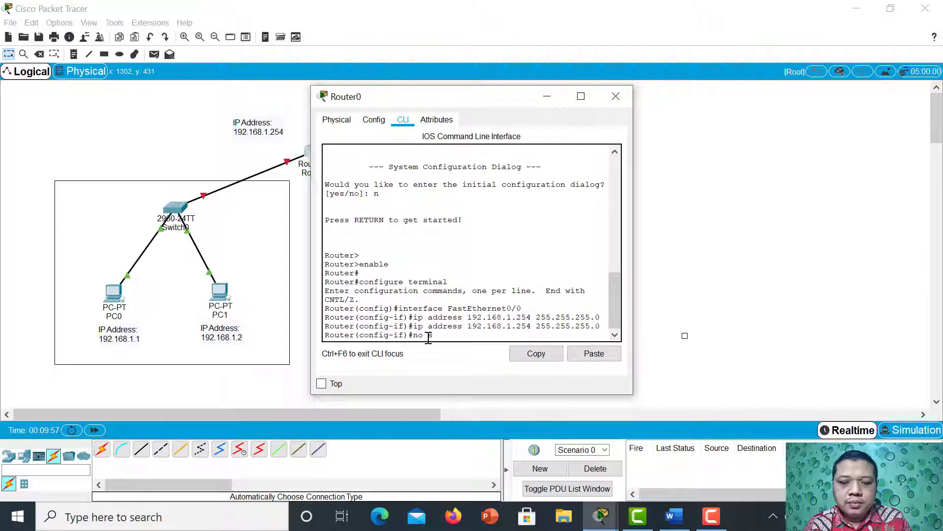
{"action": "type", "text": "ut"}
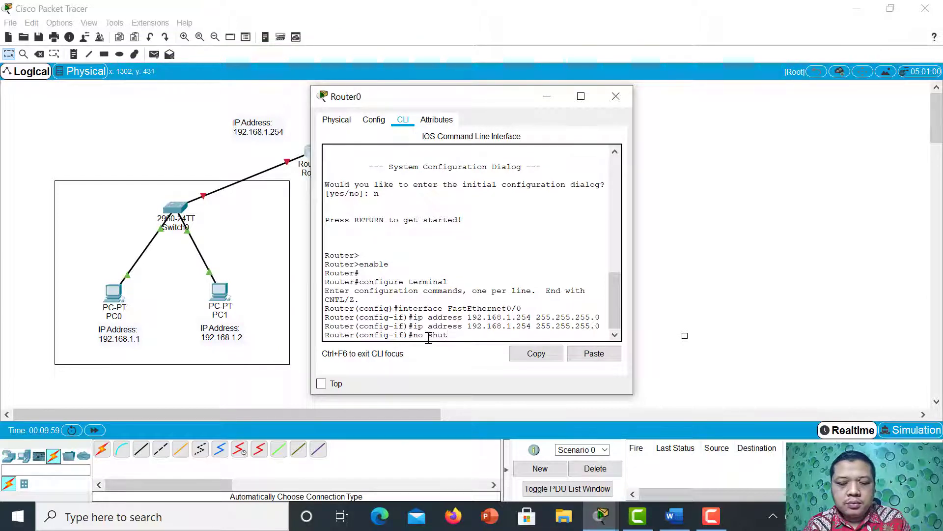
{"action": "key", "text": "Tab"}
{"action": "key", "text": "Return"}
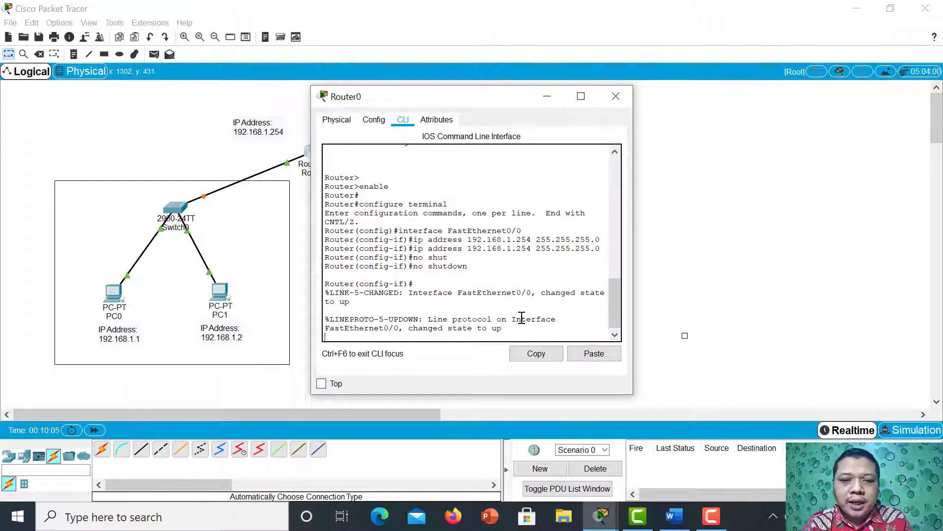
{"action": "type", "text": "xit"}
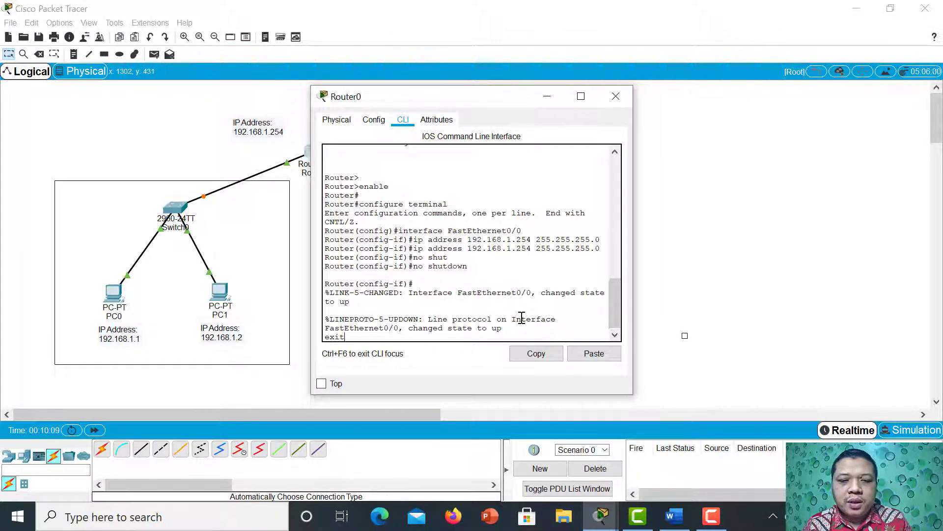
{"action": "key", "text": "Return"}
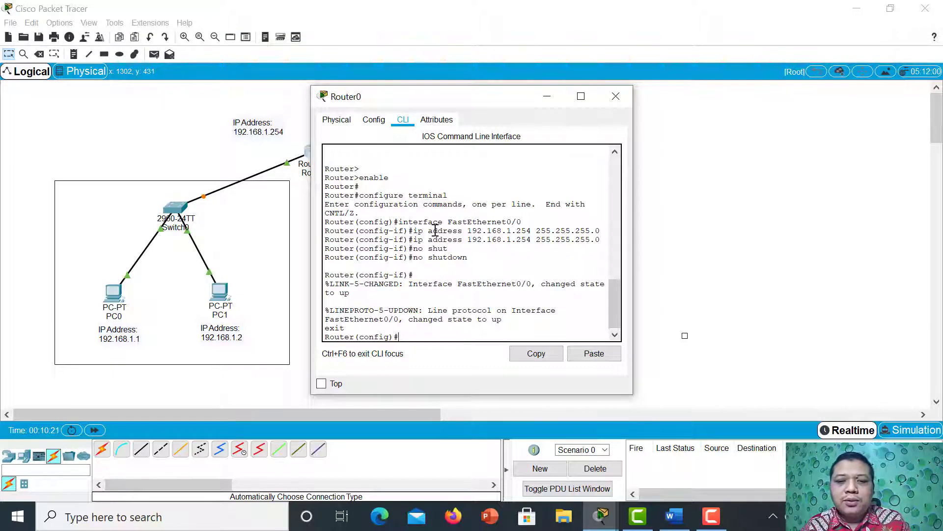
Check FastEthernet0/0's port status and IP settings in Router0's configuration, and exit its interface mode from the command line.
{"action": "left_click", "coordinate": [375, 121]}
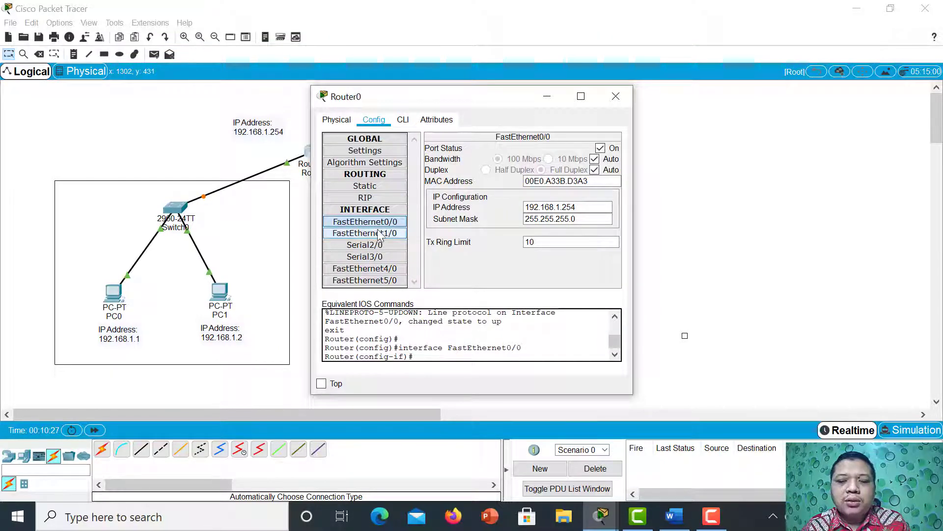
{"action": "left_click", "coordinate": [403, 120]}
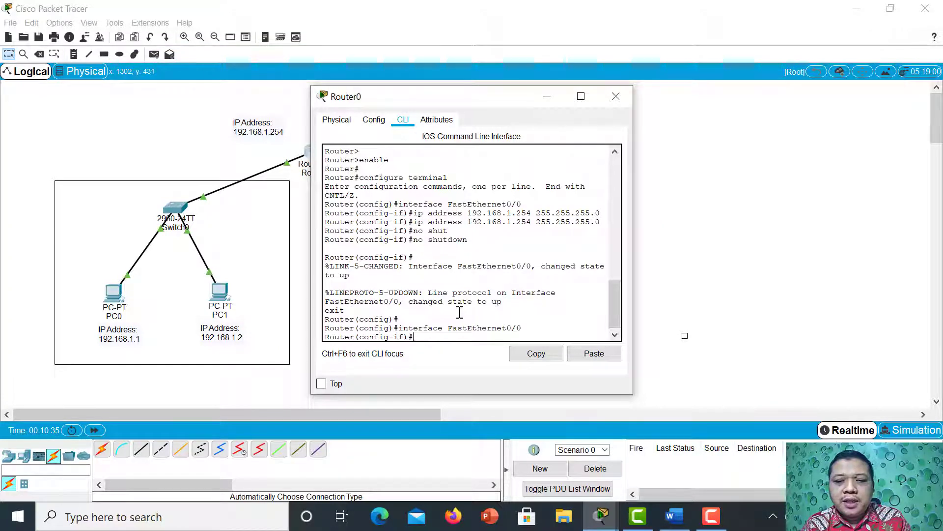
{"action": "type", "text": "exi"}
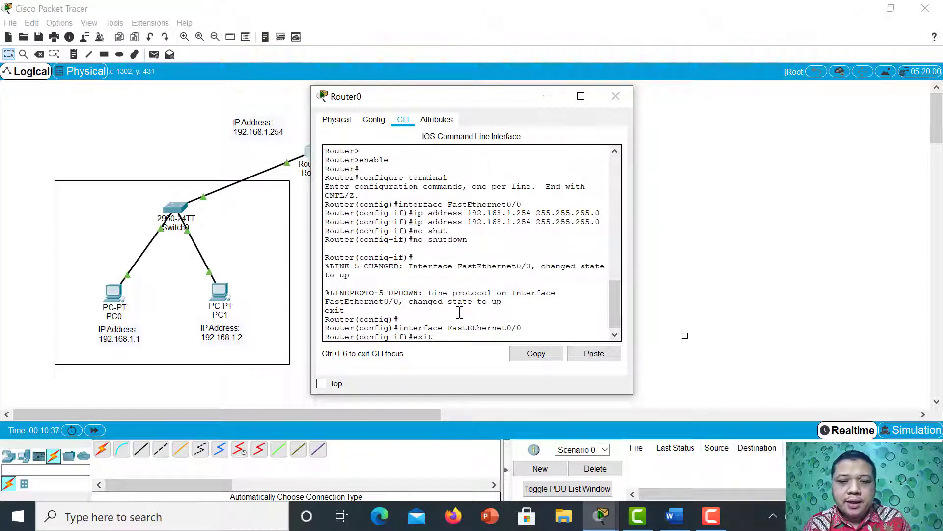
{"action": "type", "text": "t"}
{"action": "key", "text": "Return"}
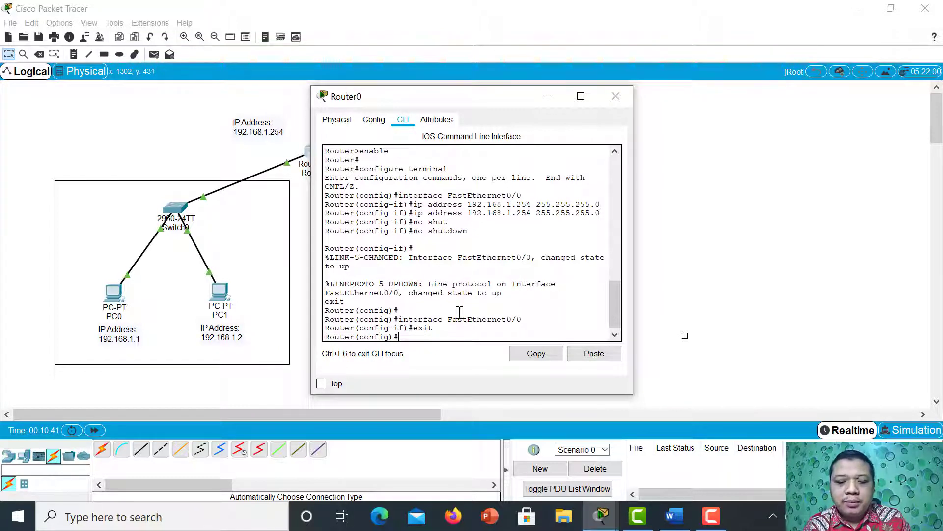
Exit Router0's global configuration and privileged modes, and start a fresh console session.
{"action": "type", "text": "exit"}
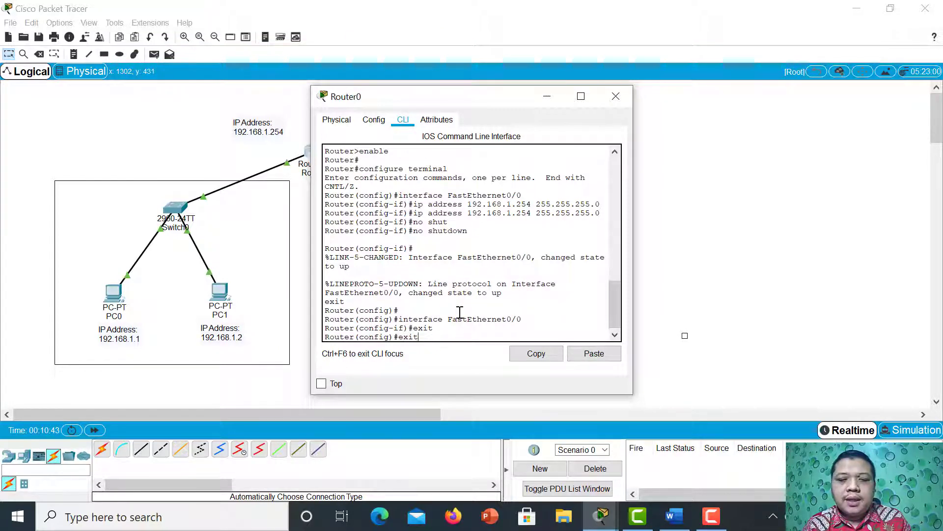
{"action": "key", "text": "Return"}
{"action": "key", "text": "Return"}
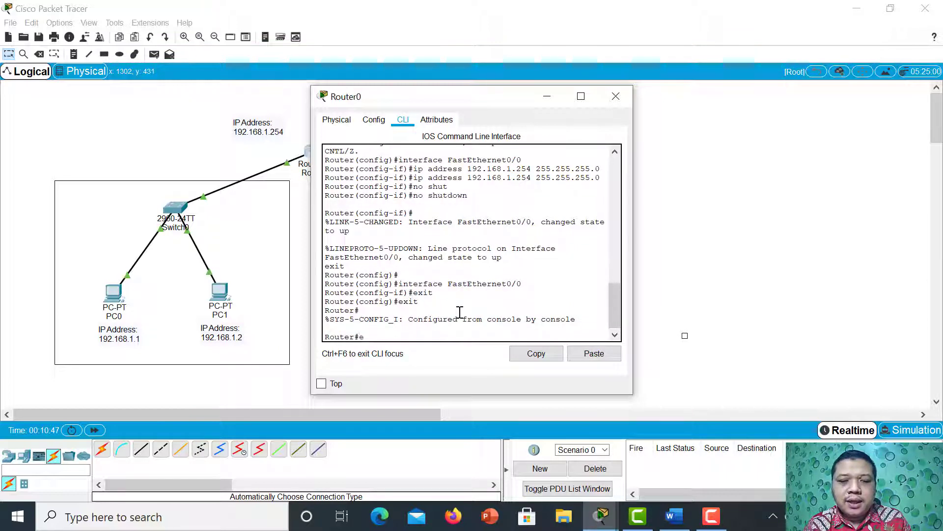
{"action": "type", "text": "exit"}
{"action": "key", "text": "Return"}
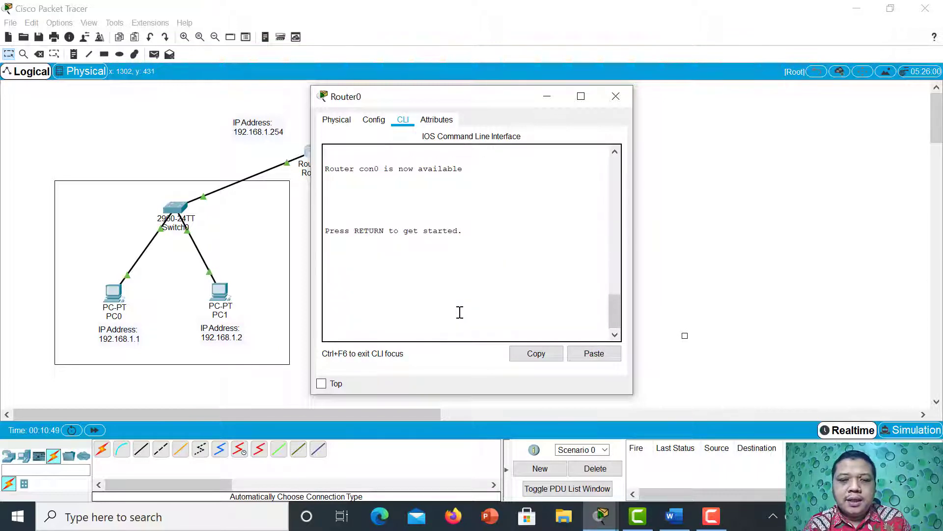
{"action": "key", "text": "Return"}
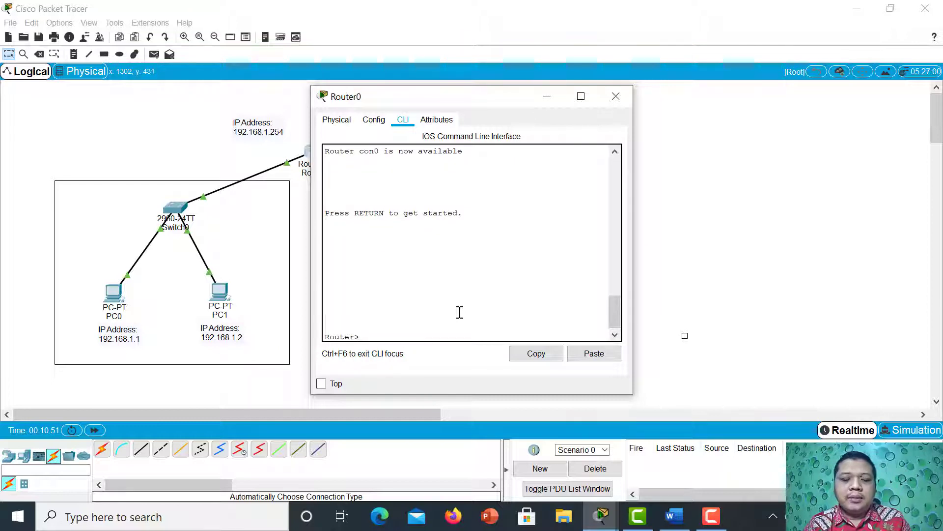
Enter privileged mode with enable and open global configuration with configure terminal on Router0.
{"action": "type", "text": "enab"}
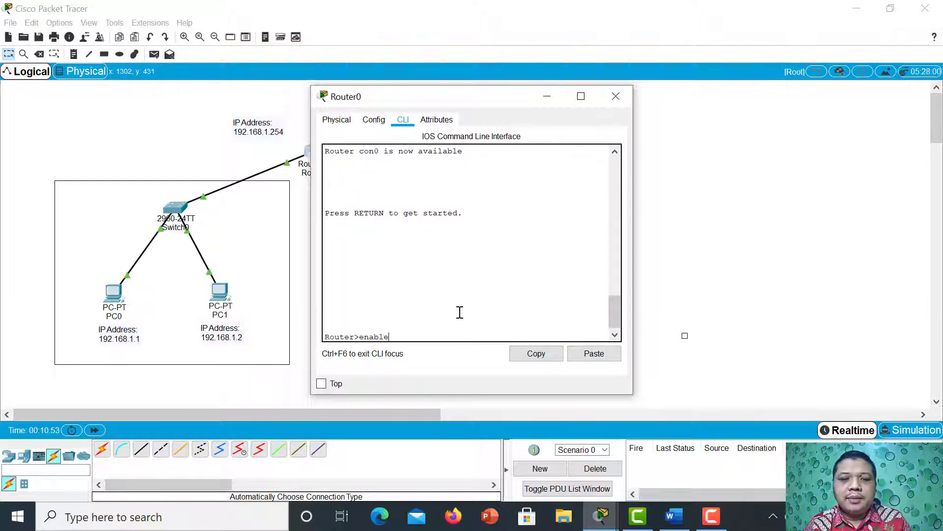
{"action": "type", "text": "le"}
{"action": "key", "text": "Return"}
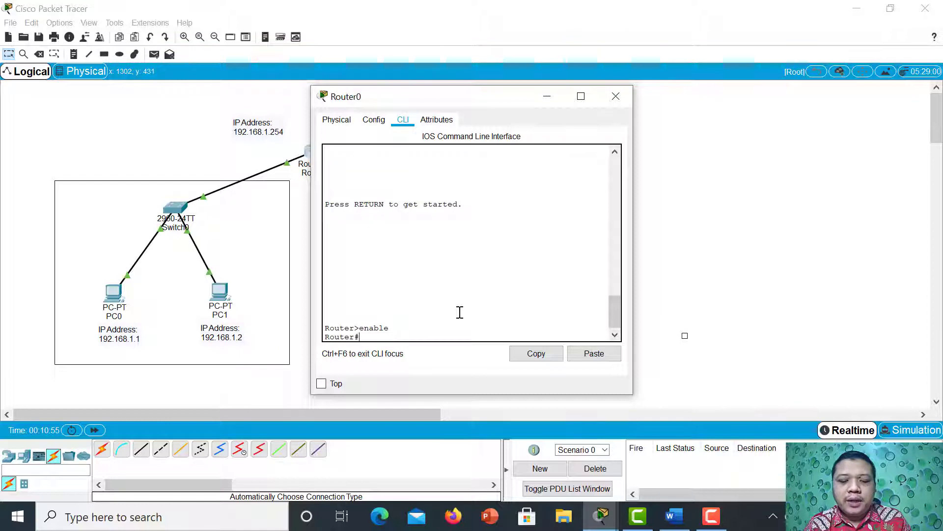
{"action": "type", "text": "confi"}
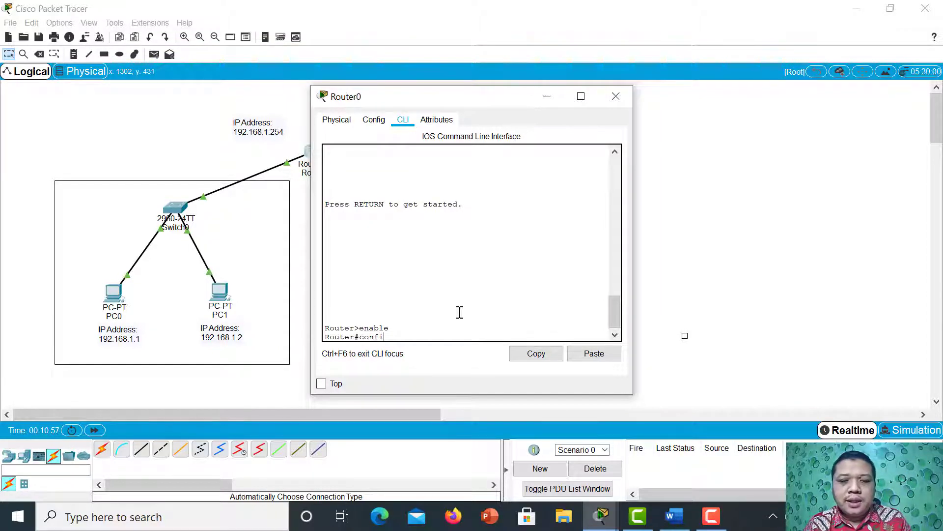
{"action": "key", "text": "BackSpace"}
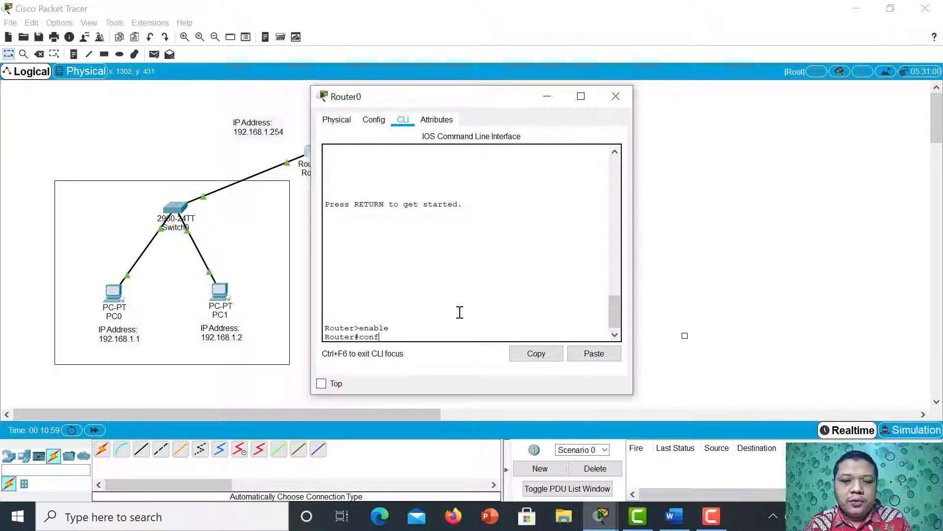
{"action": "type", "text": "i"}
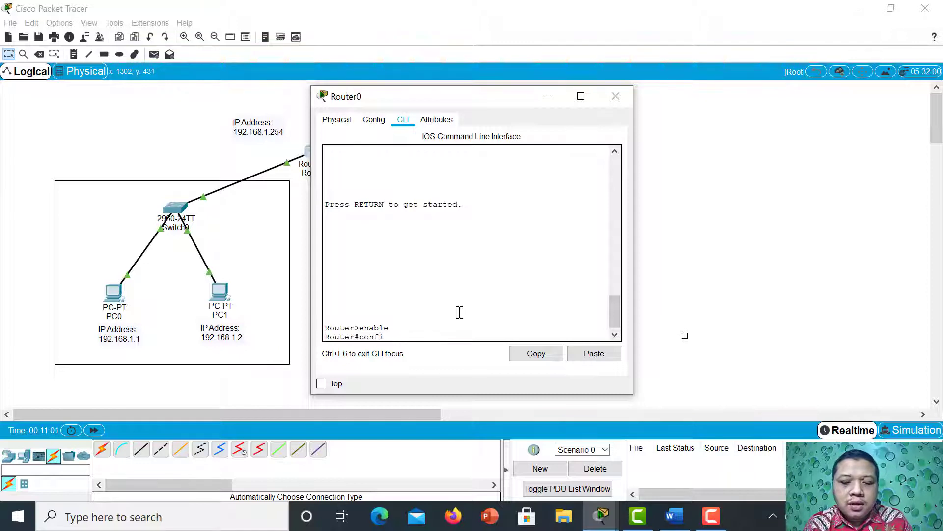
{"action": "type", "text": "gure tyer"}
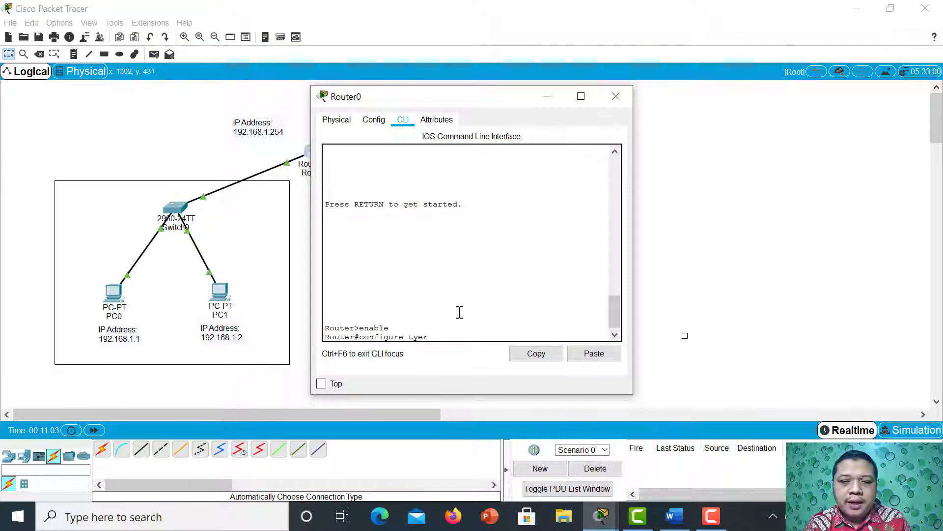
{"action": "key", "text": "BackSpace"}
{"action": "key", "text": "BackSpace"}
{"action": "key", "text": "BackSpace"}
{"action": "type", "text": "er"}
{"action": "key", "text": "Tab"}
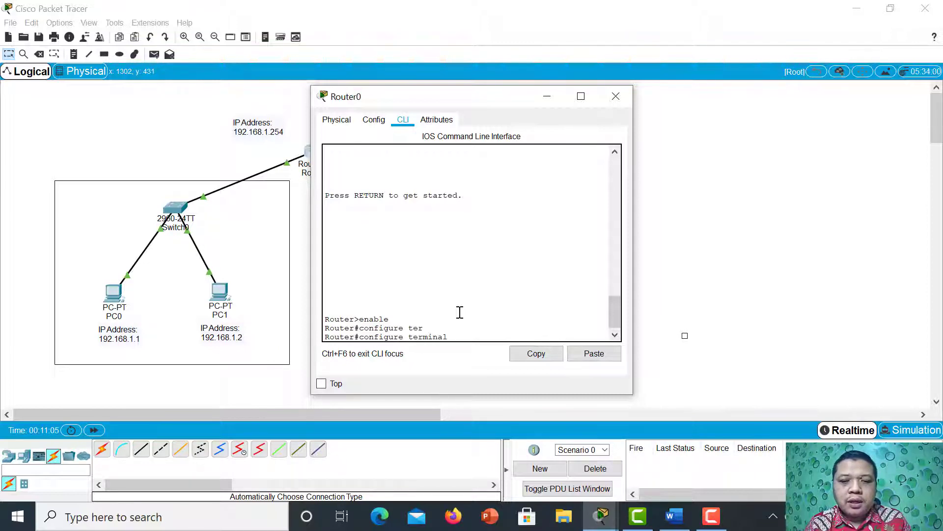
{"action": "key", "text": "Return"}
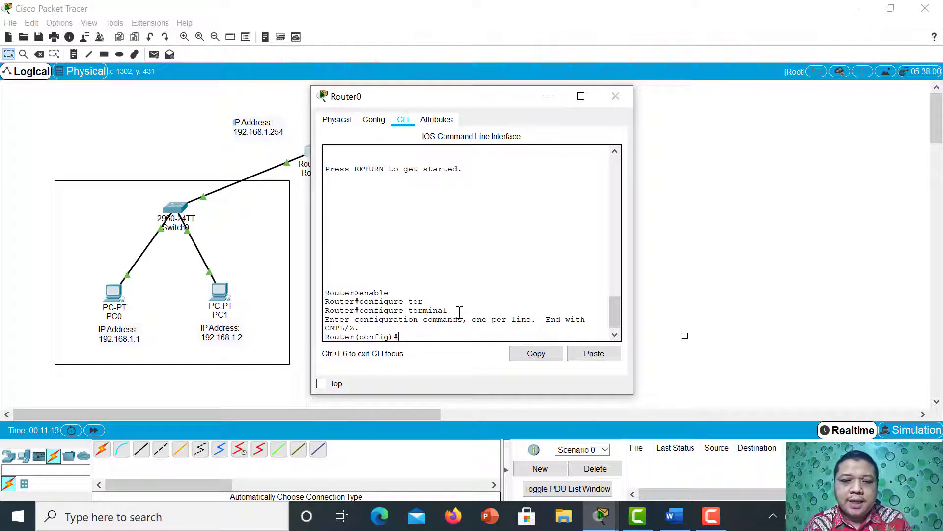
Enter interface configuration for fastEthernet1/0 on Router0.
{"action": "type", "text": "i"}
{"action": "type", "text": "nterfas"}
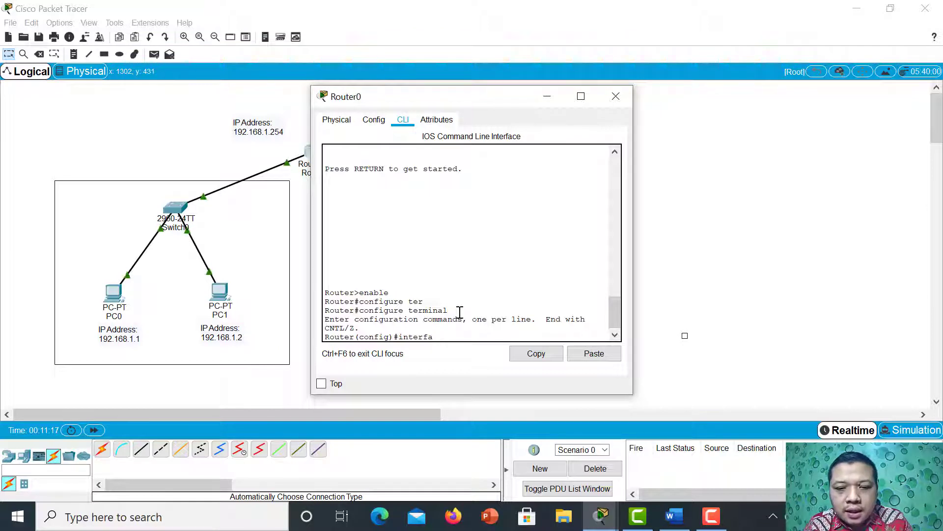
{"action": "key", "text": "BackSpace"}
{"action": "type", "text": "ce fa"}
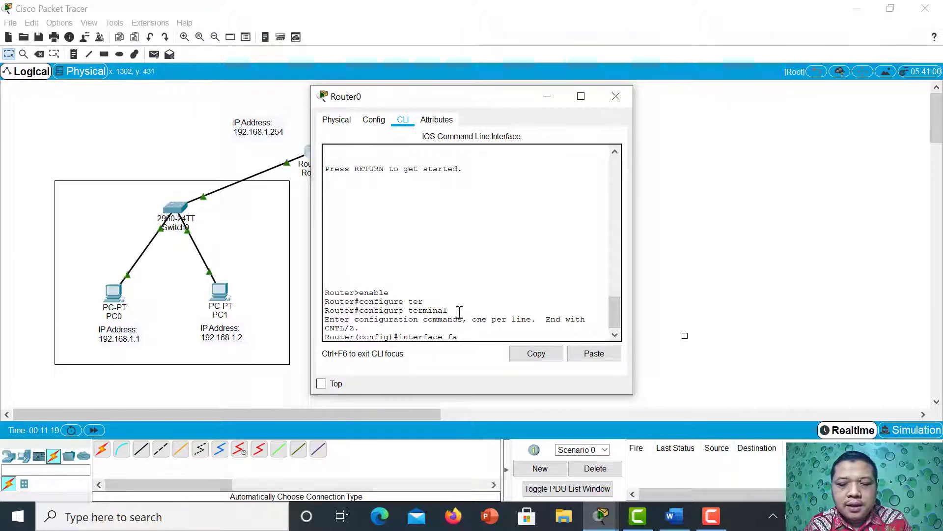
{"action": "key", "text": "Tab"}
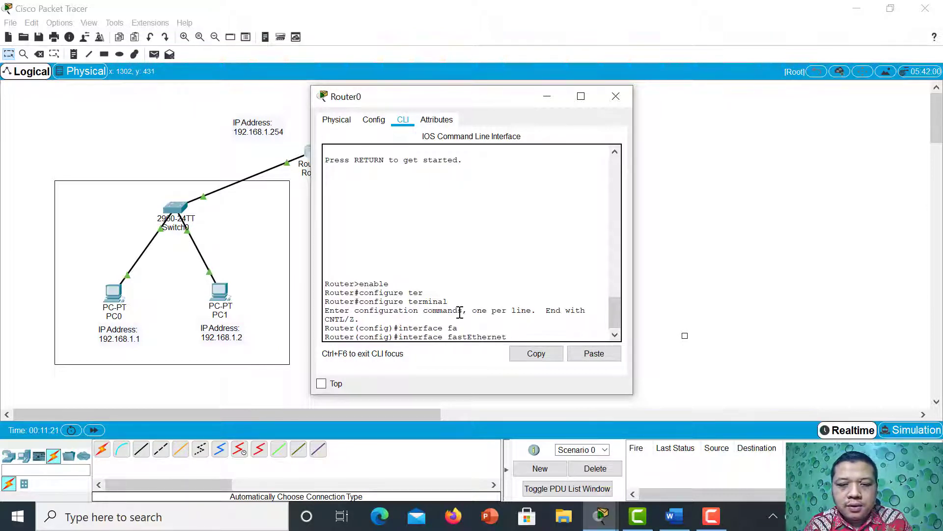
{"action": "type", "text": "1/0"}
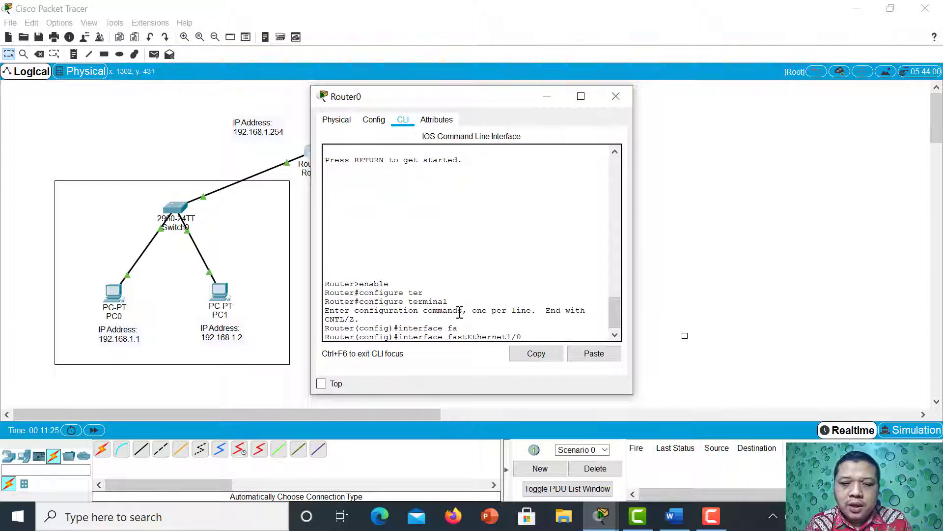
{"action": "key", "text": "Return"}
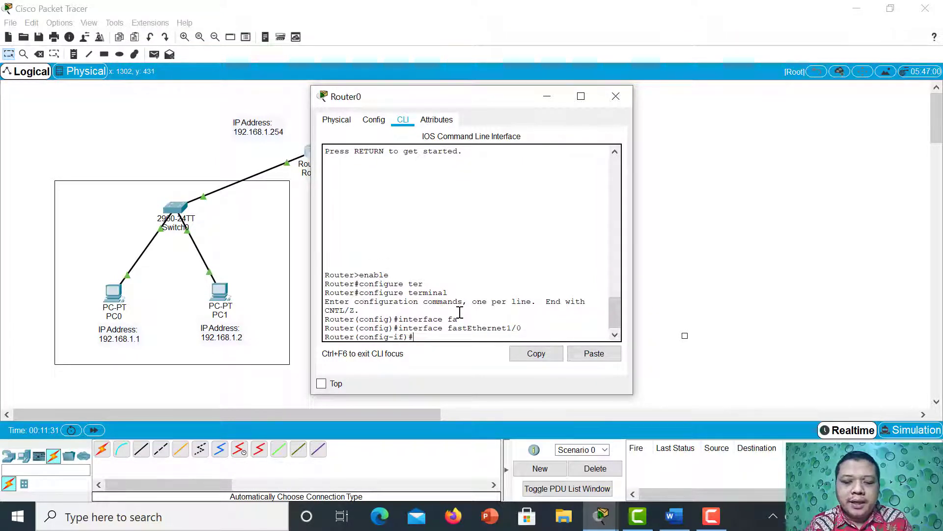
Assign FastEthernet1/0 the IP address 192.168.2.254 with subnet mask 255.255.255.0 using the ip address command.
{"action": "type", "text": "ip a"}
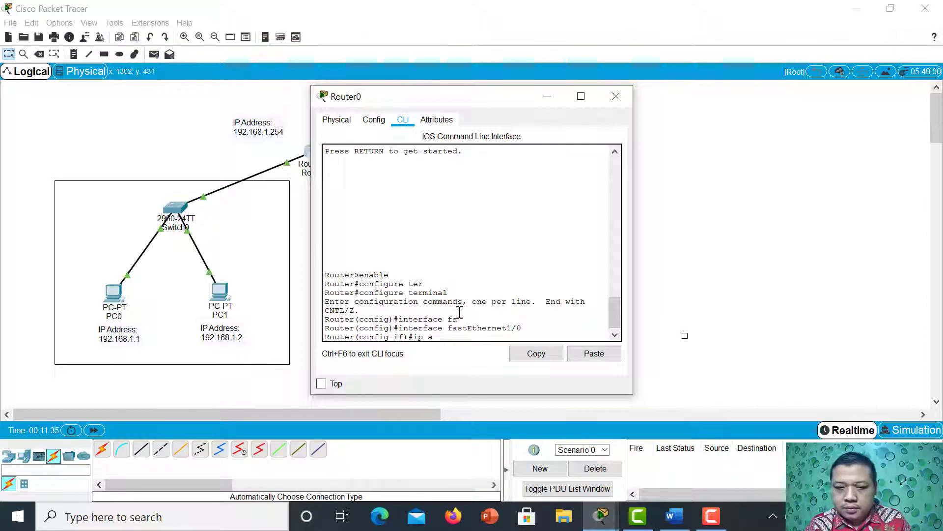
{"action": "type", "text": "ddress"}
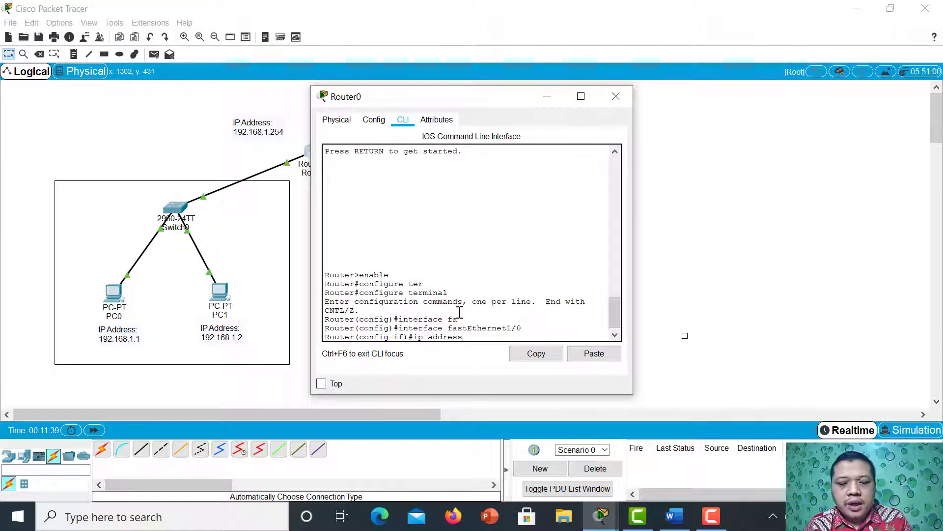
{"action": "type", "text": " 192"}
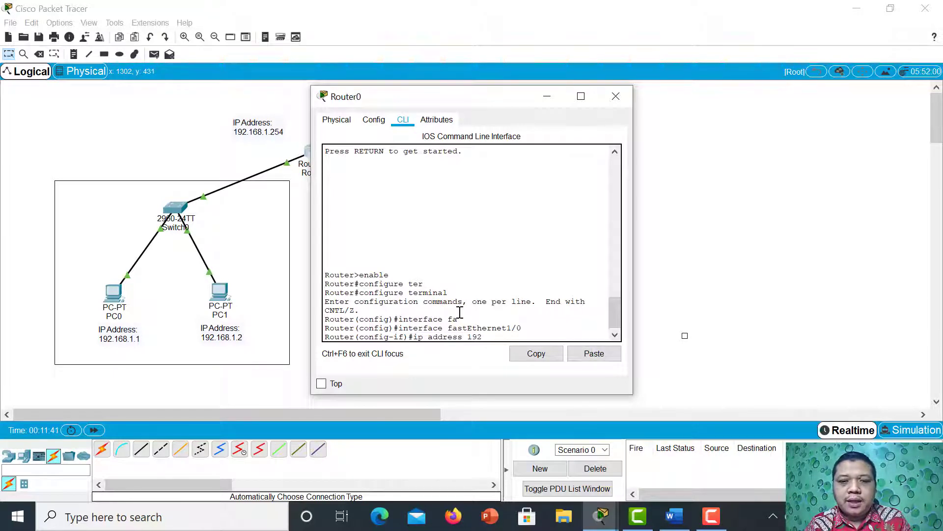
{"action": "type", "text": ".168."}
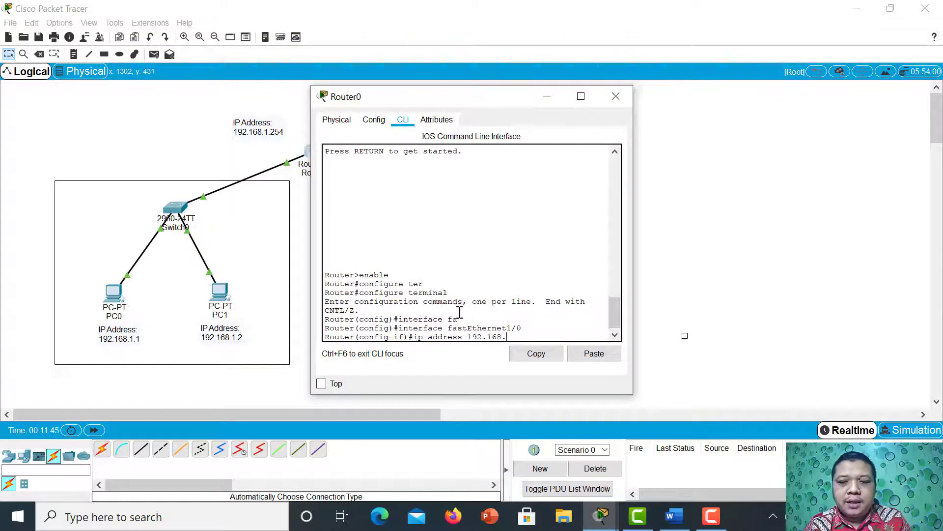
{"action": "type", "text": "2."}
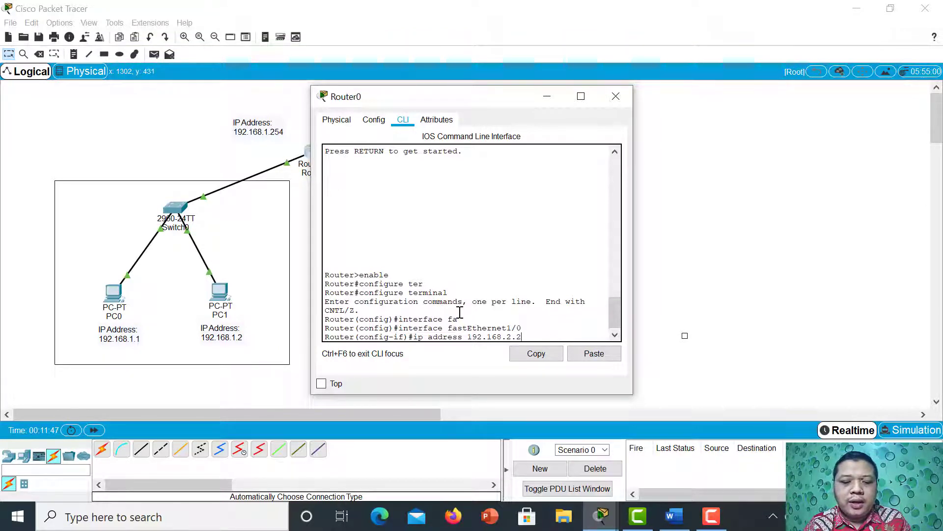
{"action": "type", "text": "254"}
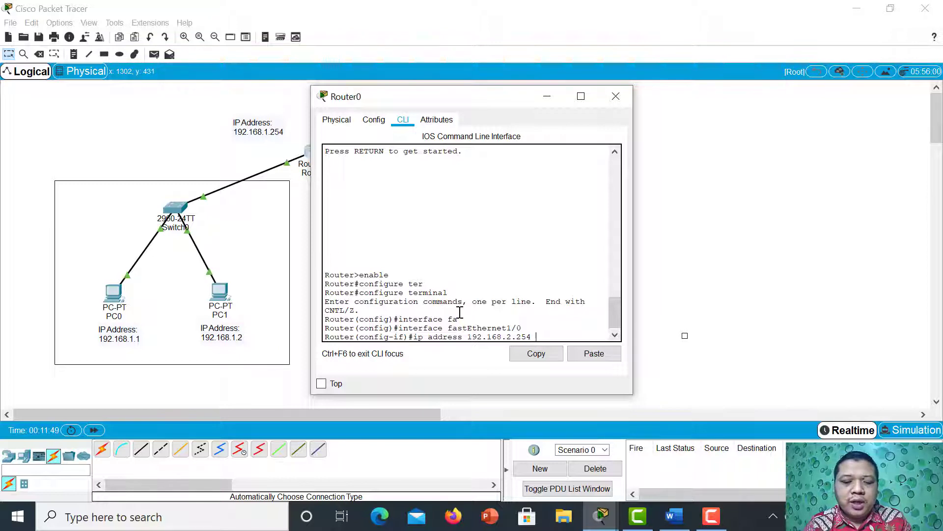
{"action": "type", "text": " 255.255.2"}
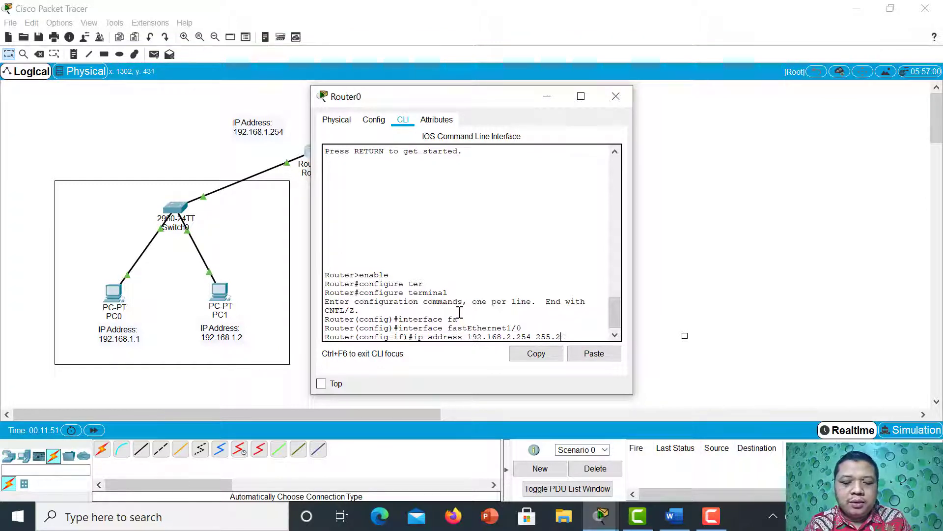
{"action": "type", "text": "55"}
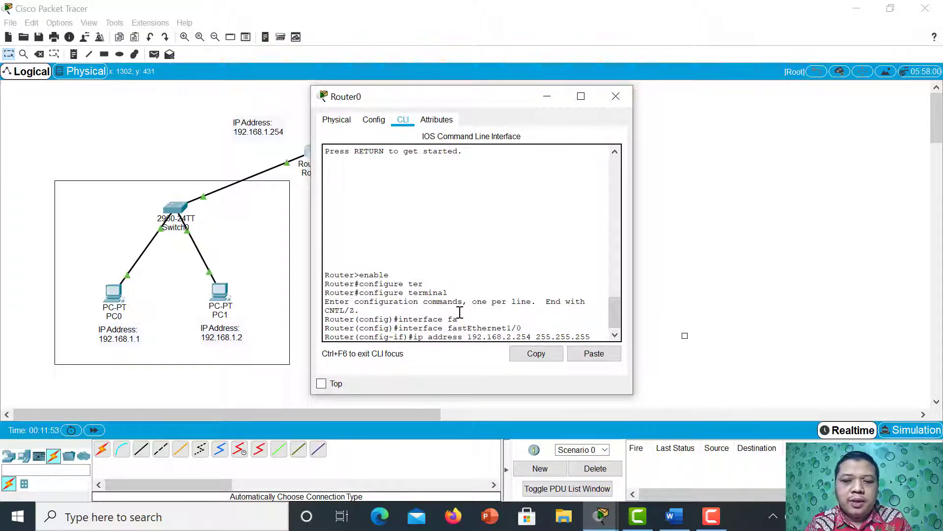
{"action": "type", "text": ".0"}
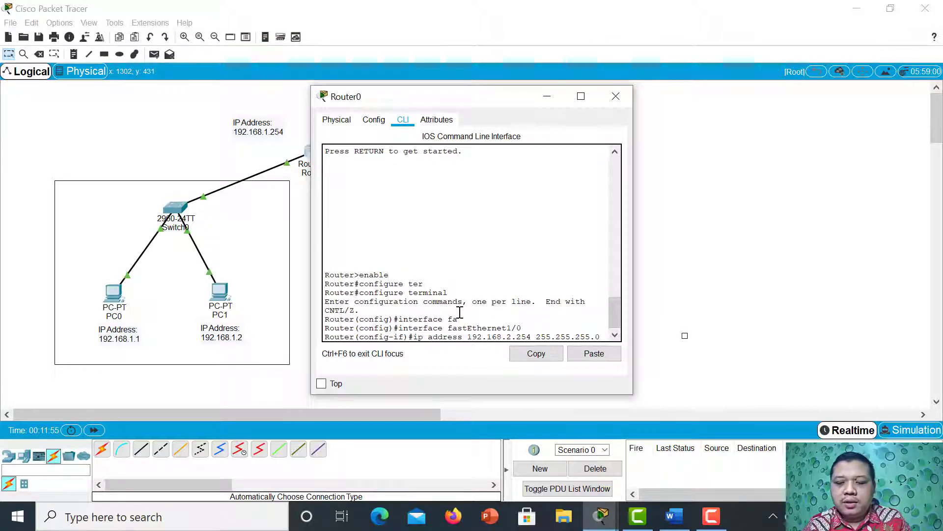
{"action": "key", "text": "Return"}
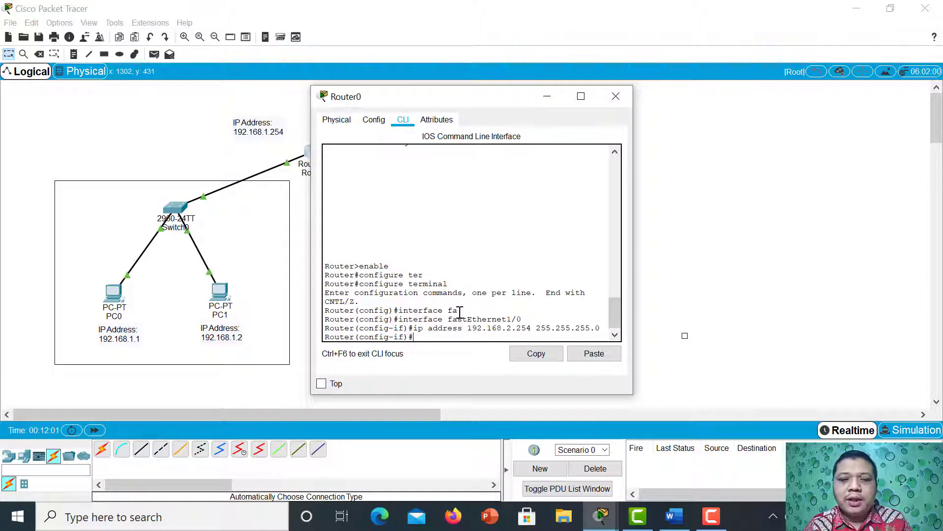
Enable FastEthernet1/0 with no shutdown and close Router0's window.
{"action": "type", "text": "o"}
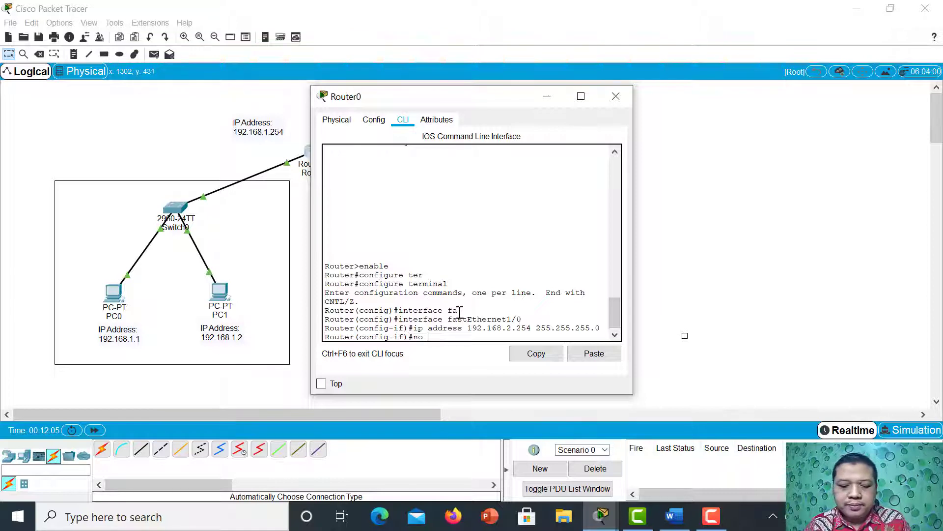
{"action": "type", "text": " sh"}
{"action": "key", "text": "Tab"}
{"action": "key", "text": "Return"}
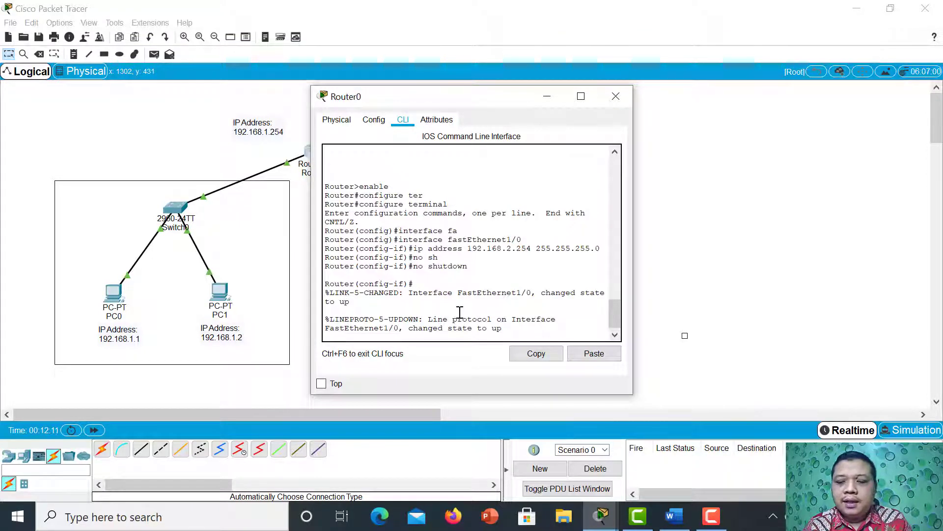
{"action": "key", "text": "Return"}
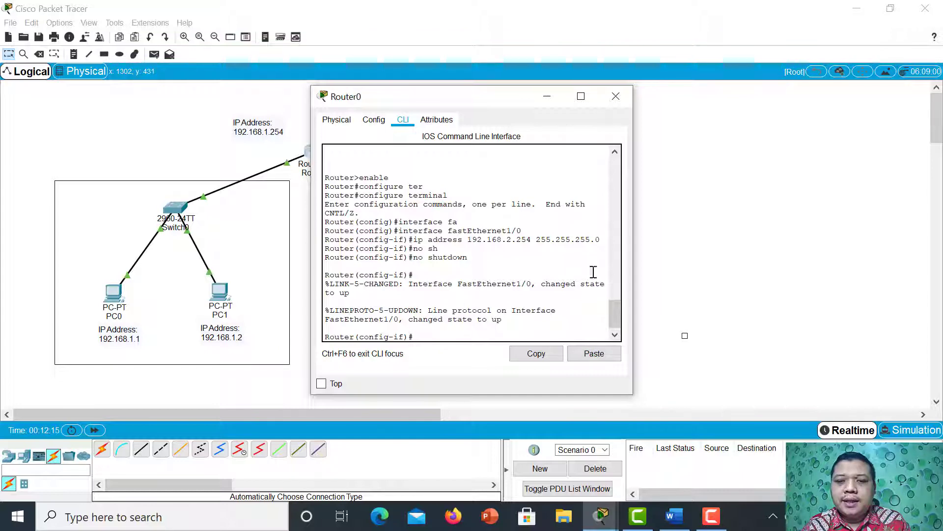
{"action": "left_click", "coordinate": [615, 96]}
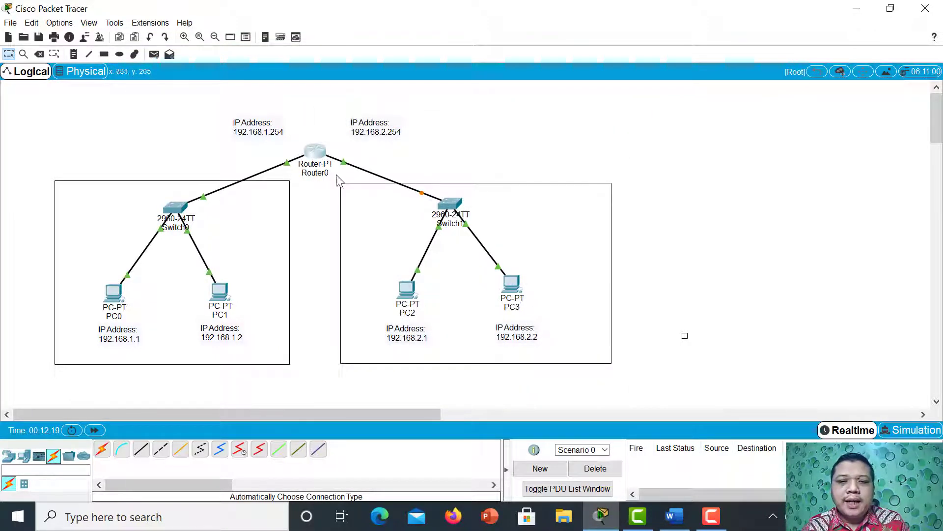
Check the IP address and subnet mask of FastEthernet0/0 and FastEthernet1/0 in Router0's configuration.
{"action": "left_click", "coordinate": [319, 156]}
{"action": "left_click", "coordinate": [376, 121]}
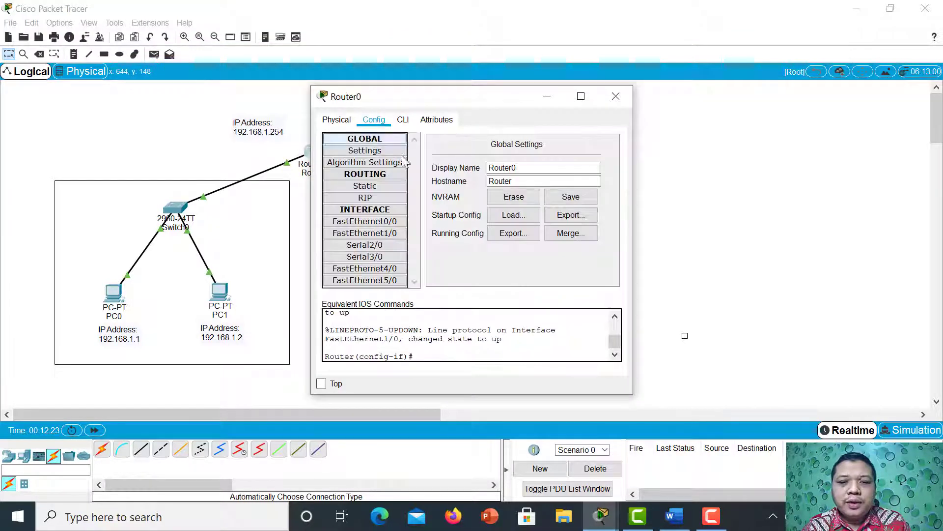
{"action": "left_click", "coordinate": [379, 222]}
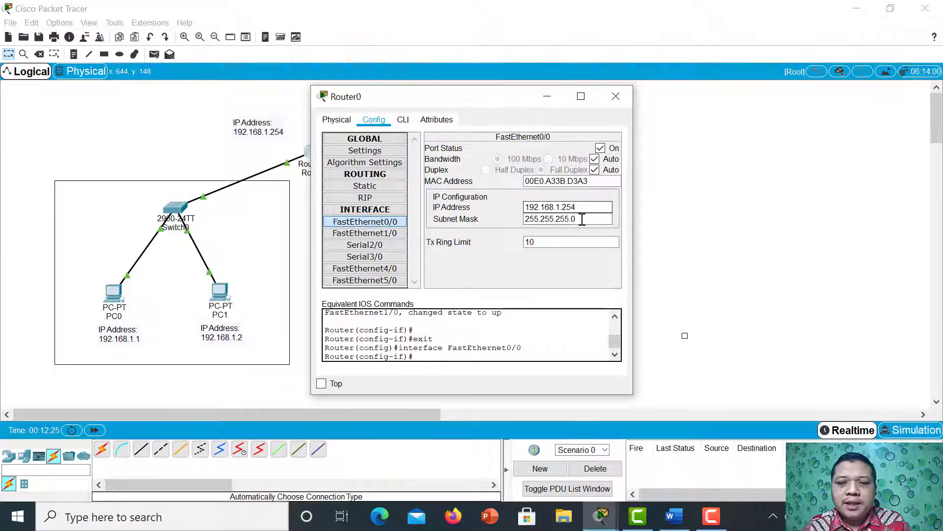
{"action": "left_click", "coordinate": [388, 234]}
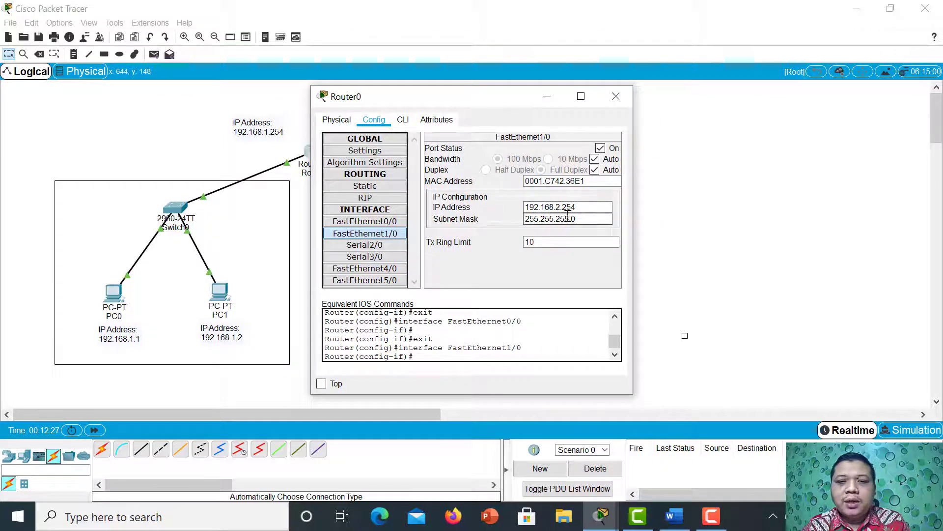
{"action": "left_click", "coordinate": [617, 96]}
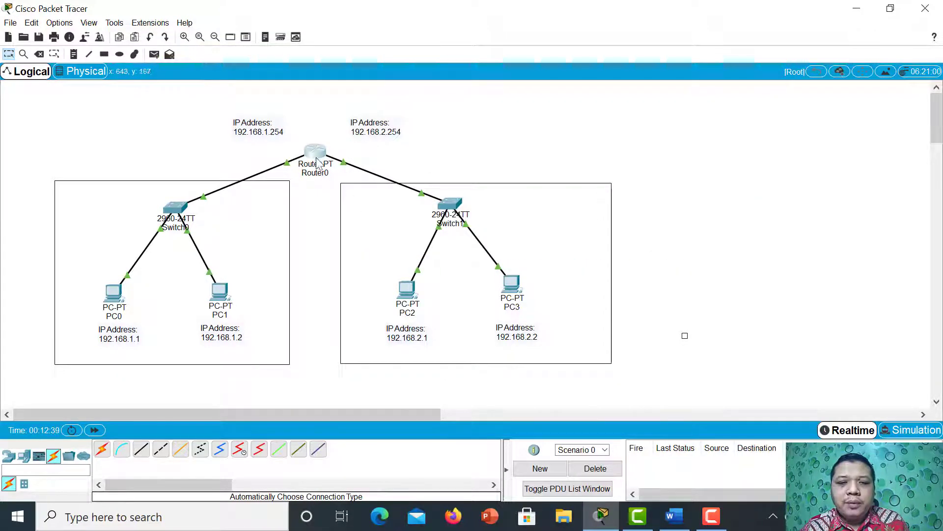
{"action": "mouse_move", "coordinate": [317, 154]}
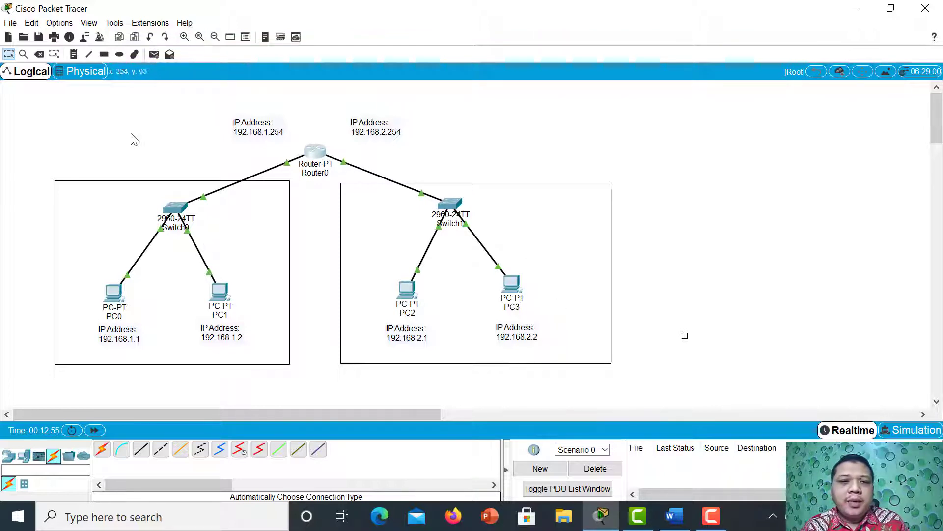
Send a simple PDU from PC0 to PC1 to test connectivity within the first network.
{"action": "left_click", "coordinate": [154, 53]}
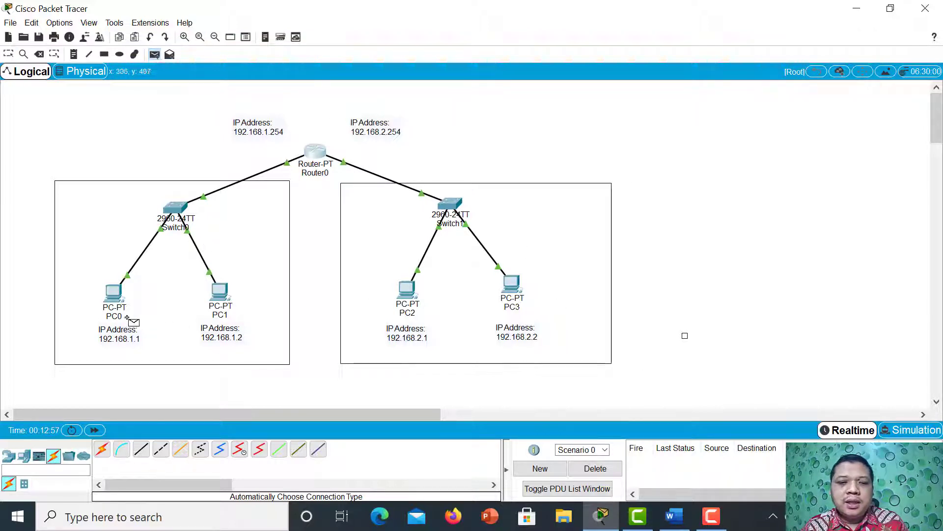
{"action": "left_click", "coordinate": [107, 298]}
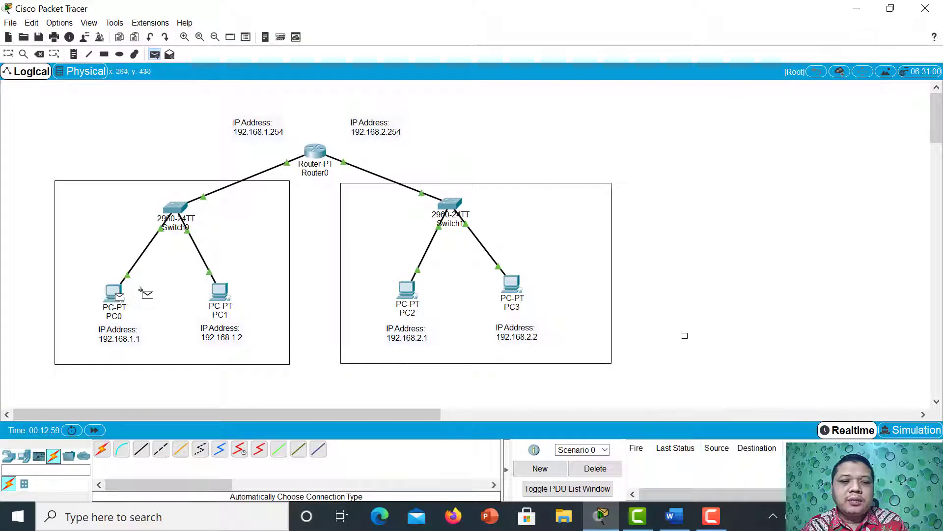
{"action": "left_click", "coordinate": [207, 296]}
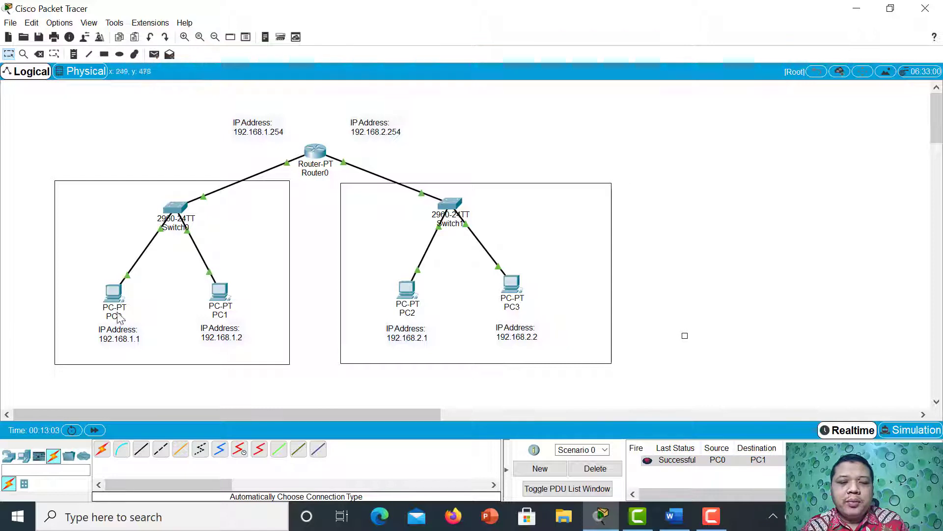
Send a simple PDU from PC0 to Router0 to test the connection to the gateway.
{"action": "left_click", "coordinate": [154, 55]}
{"action": "left_click", "coordinate": [117, 293]}
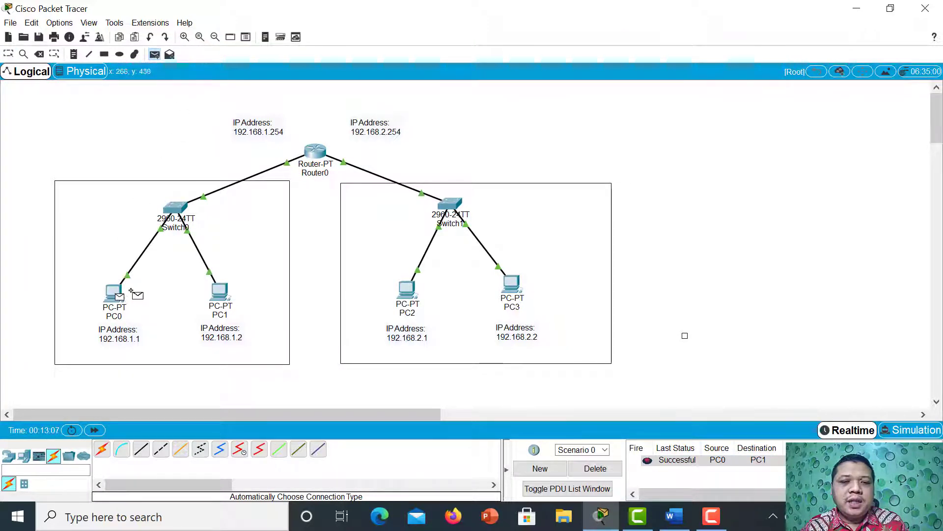
{"action": "left_click", "coordinate": [315, 151]}
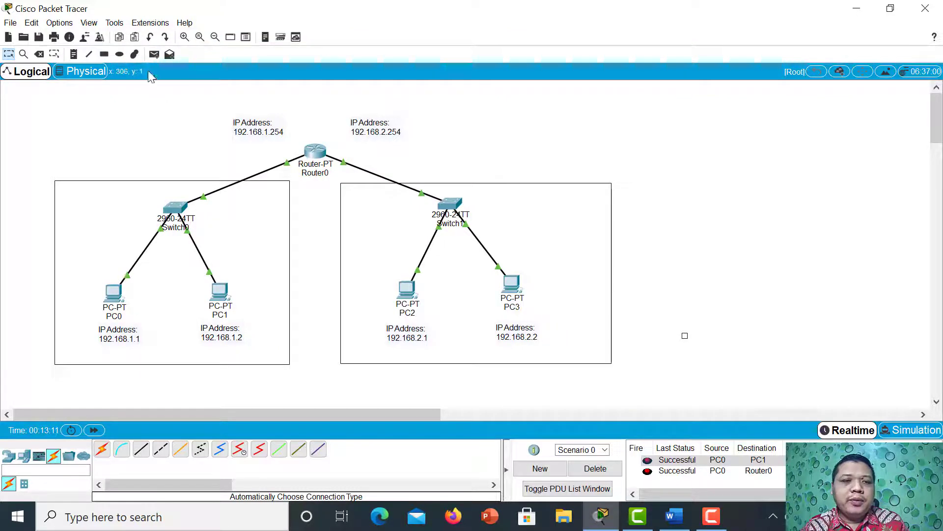
Send a simple PDU from PC0 to PC2 to test connectivity between the two networks.
{"action": "left_click", "coordinate": [153, 54]}
{"action": "left_click", "coordinate": [113, 292]}
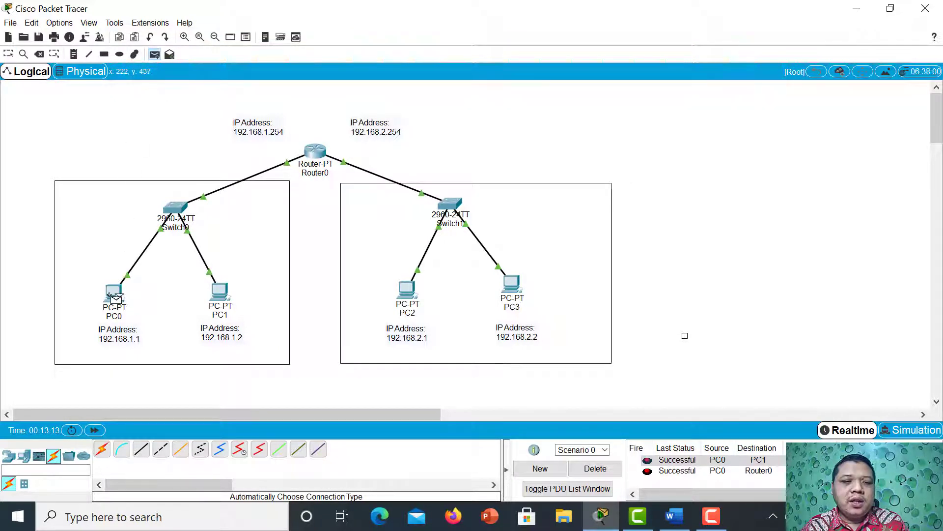
{"action": "left_click", "coordinate": [413, 292]}
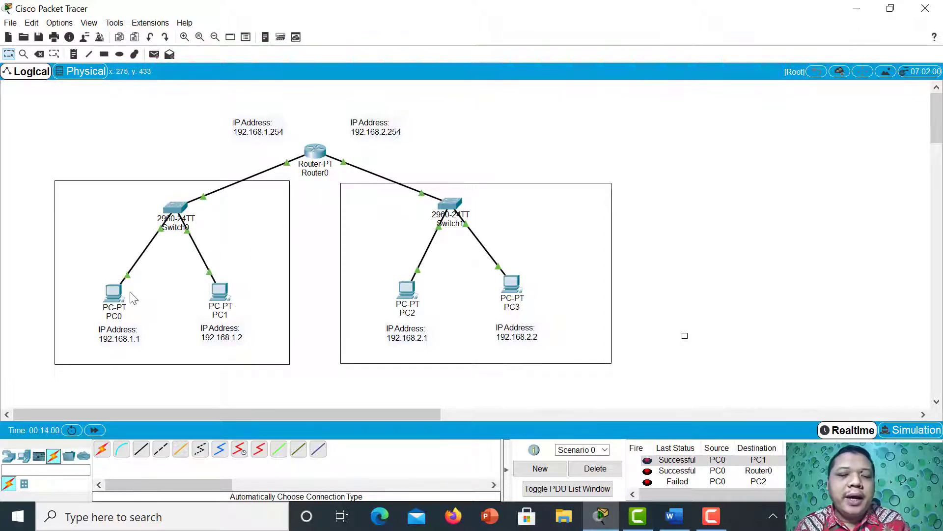
{"action": "left_click", "coordinate": [113, 295]}
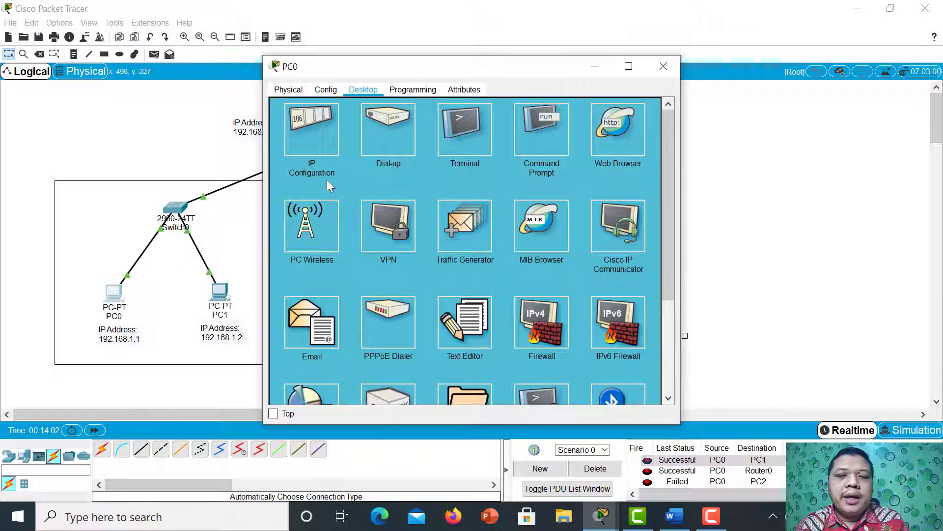
{"action": "left_click", "coordinate": [307, 128]}
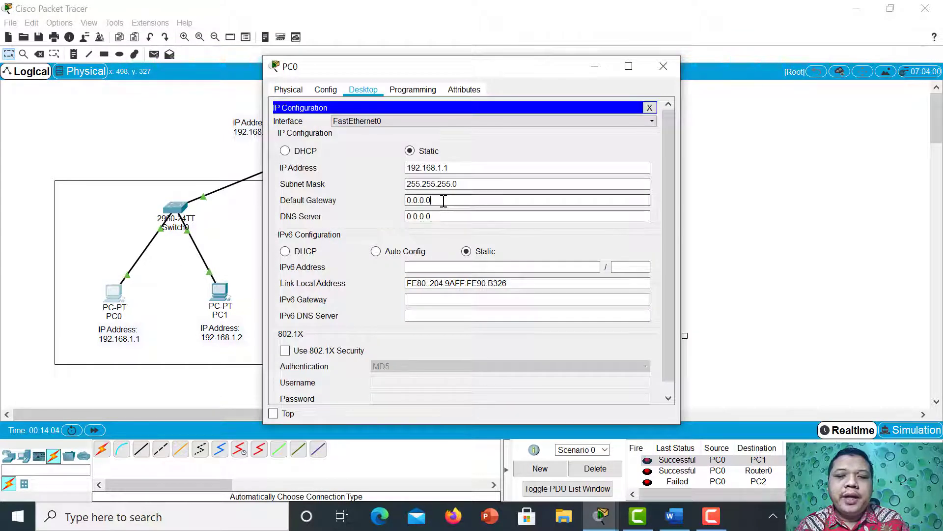
{"action": "left_click_drag", "start_coordinate": [442, 200], "coordinate": [404, 200]}
{"action": "left_click", "coordinate": [663, 66]}
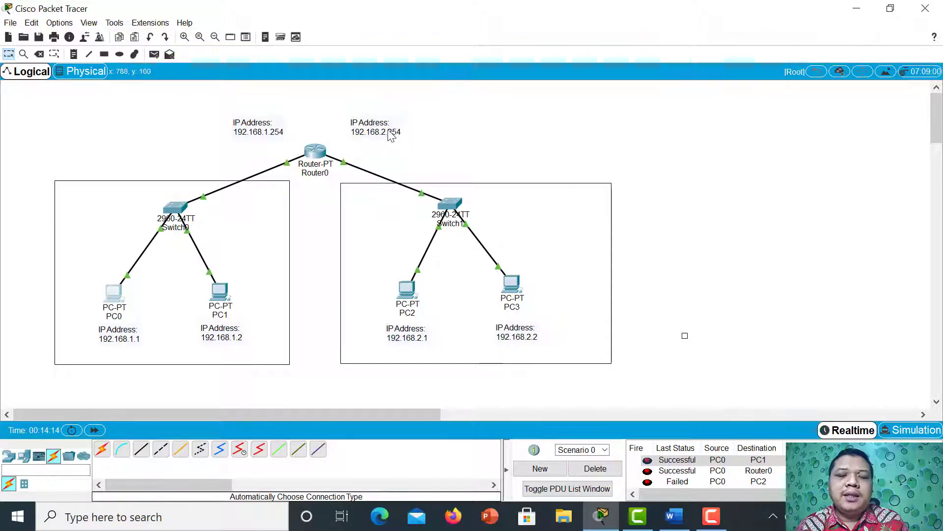
Set PC0's default gateway to 192.168.1.254 in its IP configuration and close its window.
{"action": "left_click", "coordinate": [120, 302]}
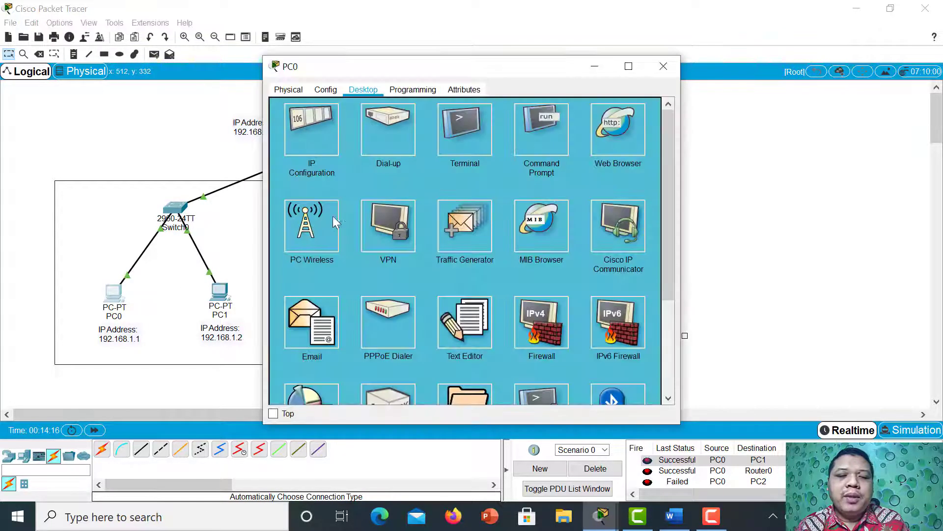
{"action": "left_click", "coordinate": [318, 138]}
{"action": "triple_click", "coordinate": [404, 199]}
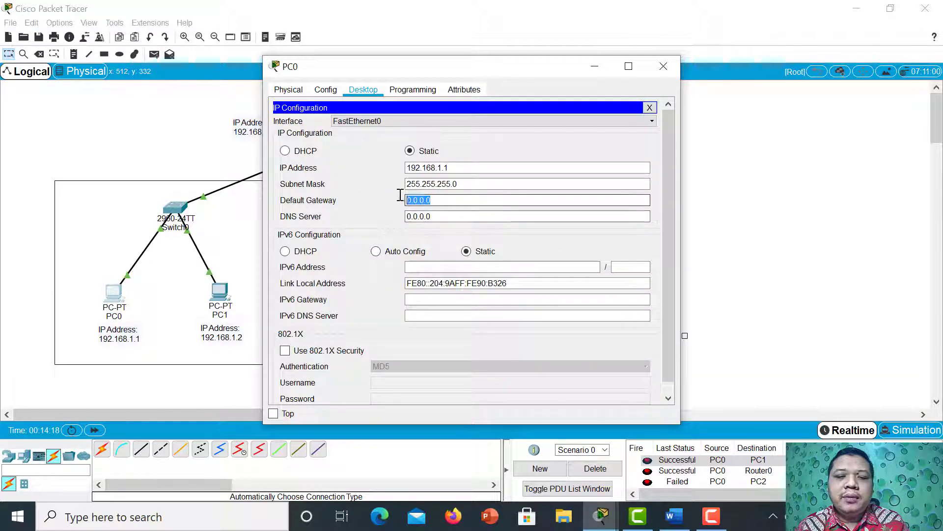
{"action": "type", "text": "192."}
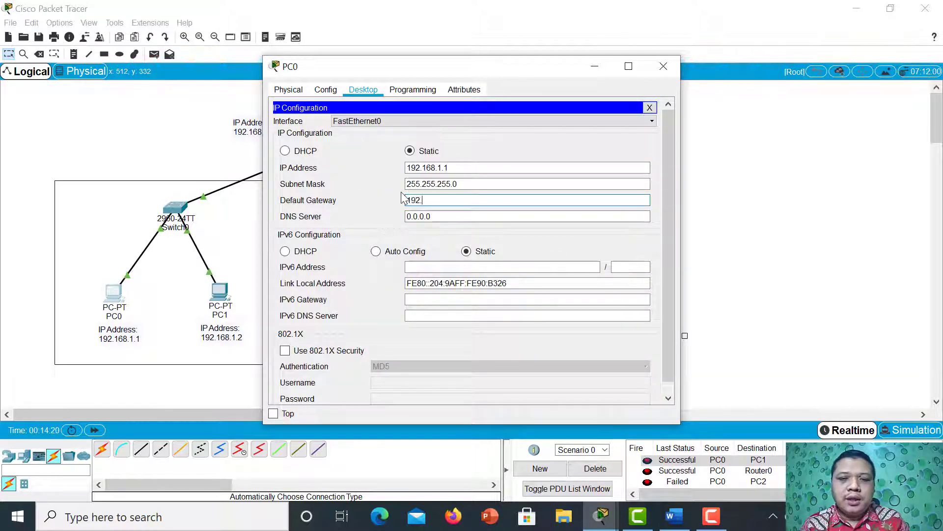
{"action": "type", "text": "16"}
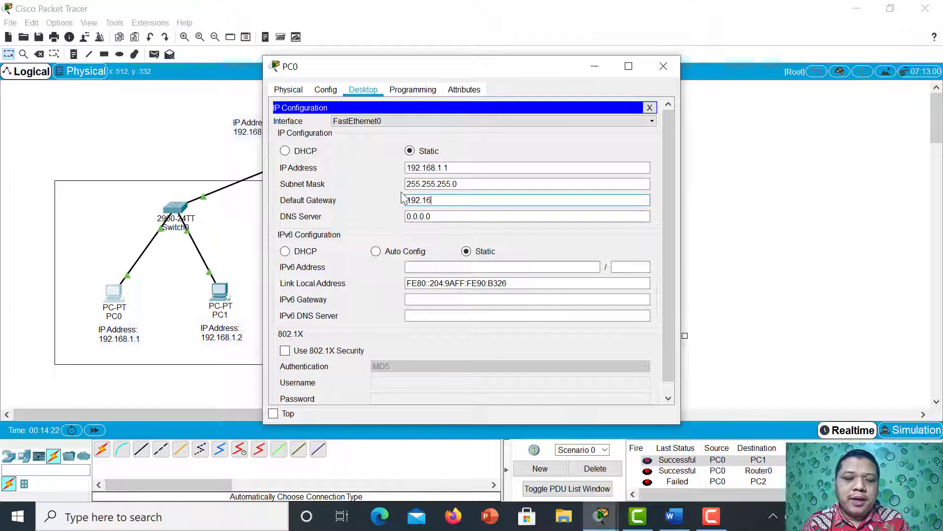
{"action": "type", "text": "8.1"}
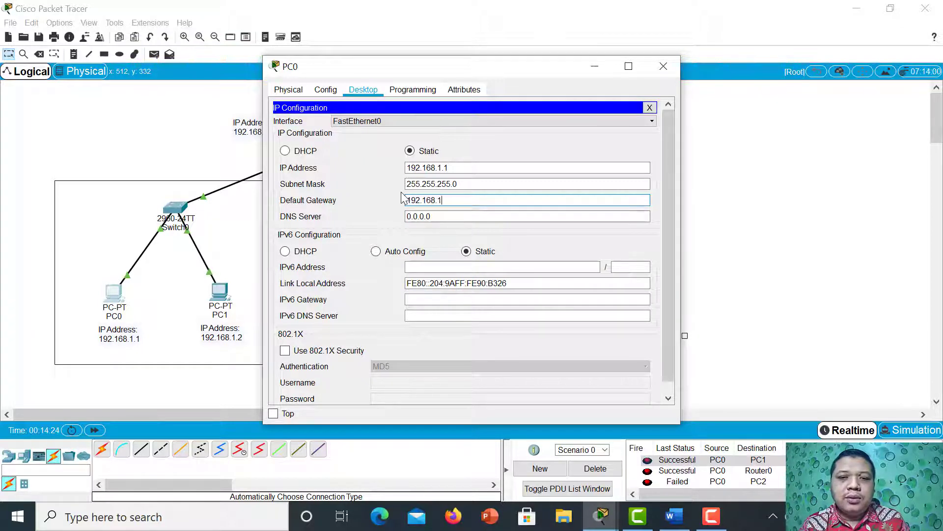
{"action": "type", "text": ".254"}
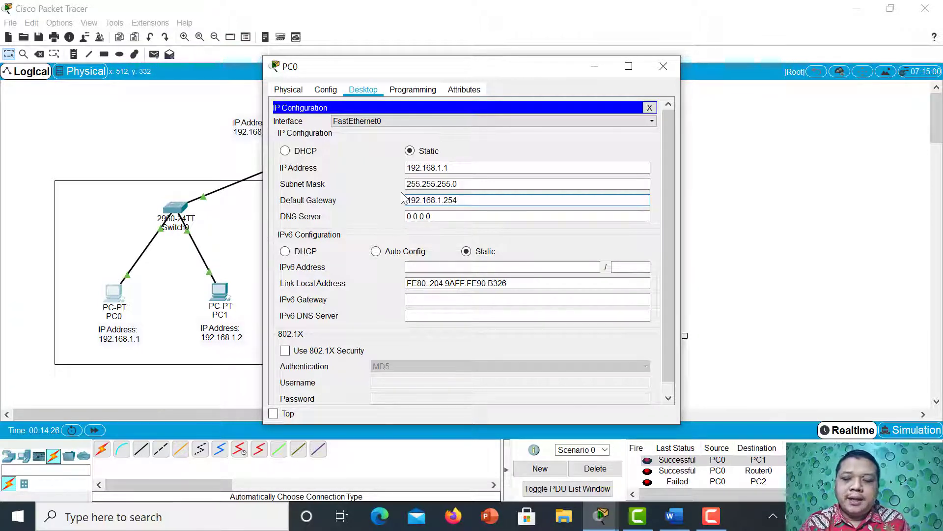
{"action": "left_click", "coordinate": [664, 66]}
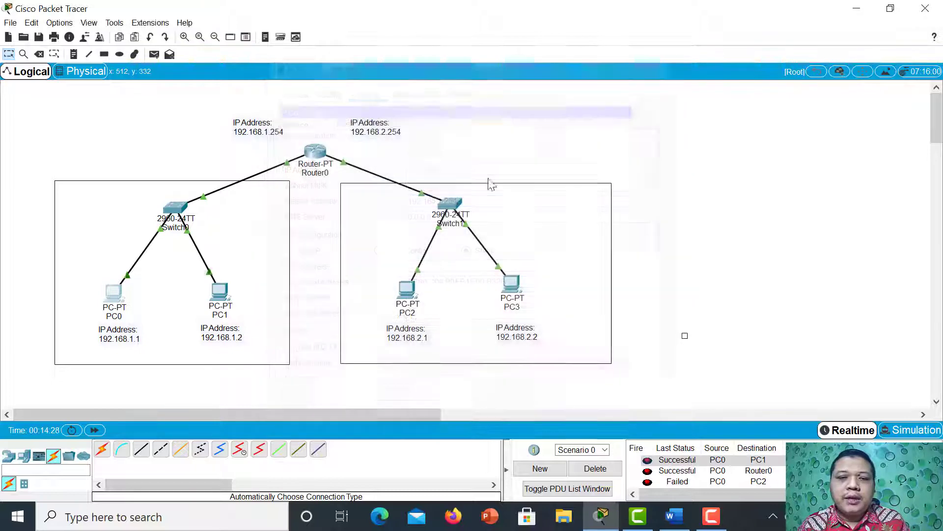
Set PC1's default gateway to 192.168.1.254 in its IP configuration and close its window.
{"action": "left_click", "coordinate": [219, 304]}
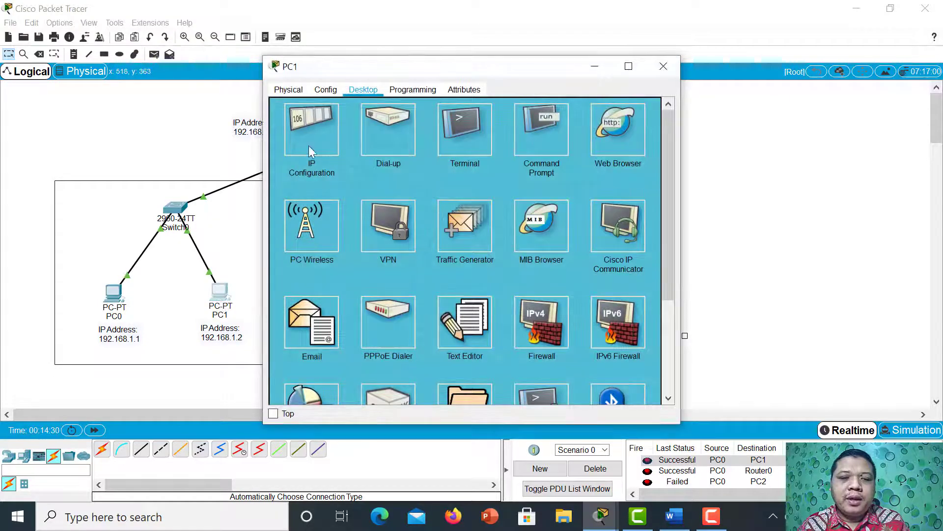
{"action": "left_click", "coordinate": [310, 147]}
{"action": "left_click_drag", "start_coordinate": [446, 200], "coordinate": [388, 197]}
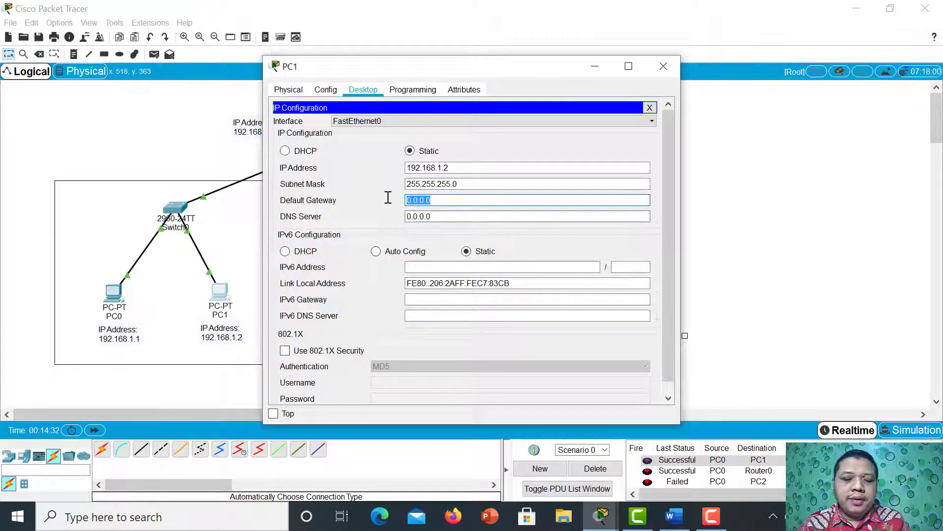
{"action": "type", "text": "192"}
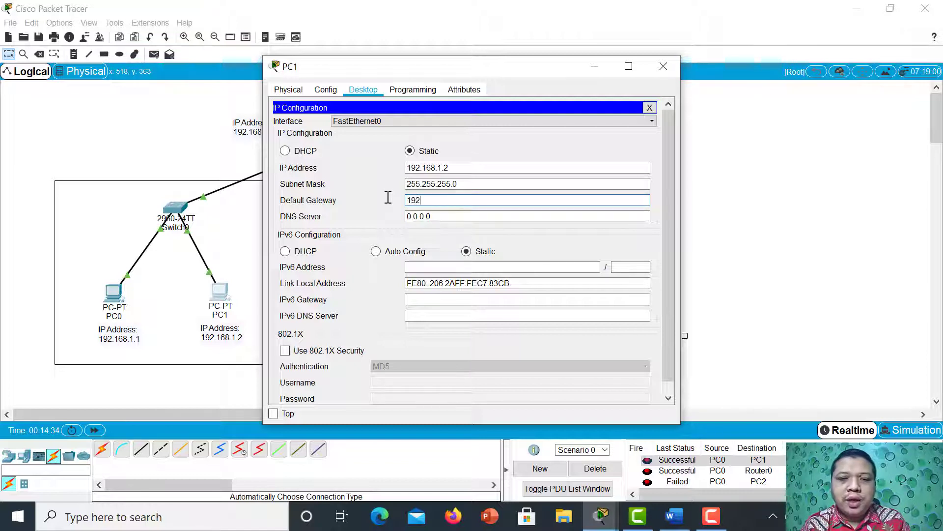
{"action": "type", "text": "."}
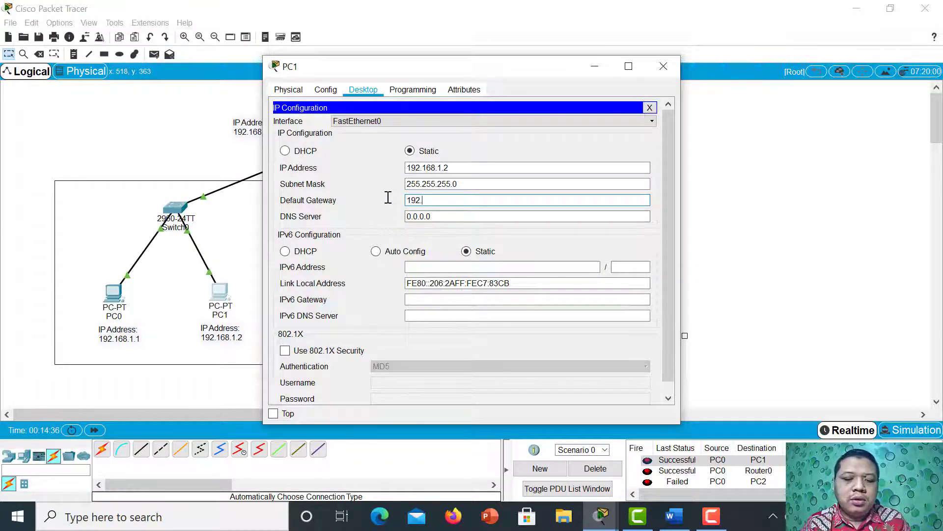
{"action": "type", "text": "168"}
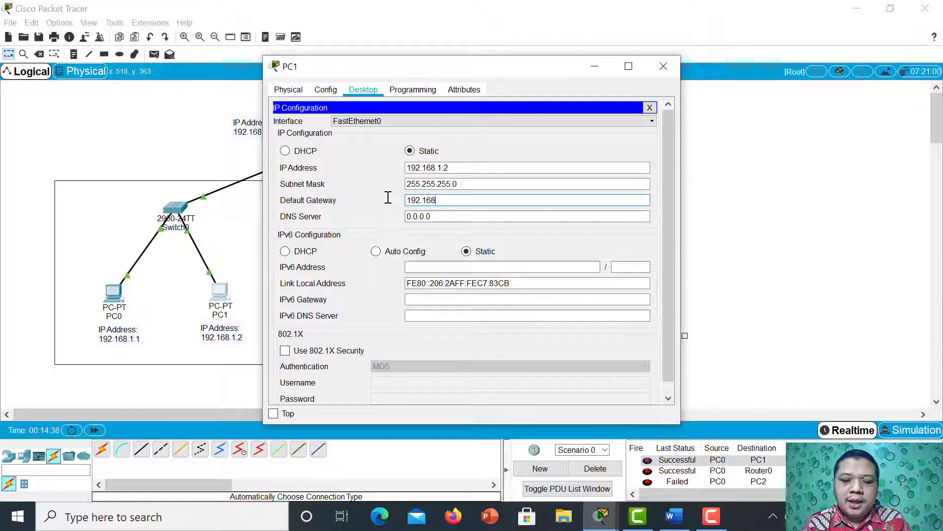
{"action": "type", "text": ".1"}
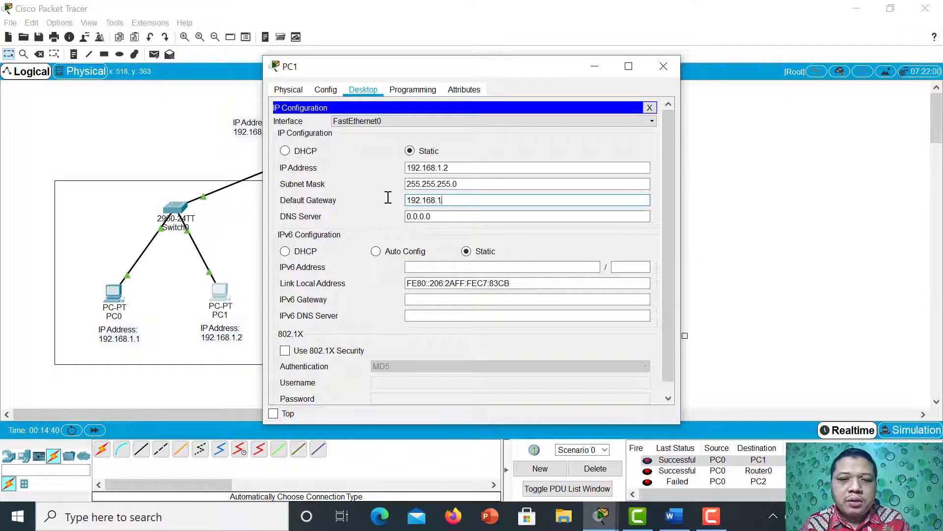
{"action": "type", "text": ".254"}
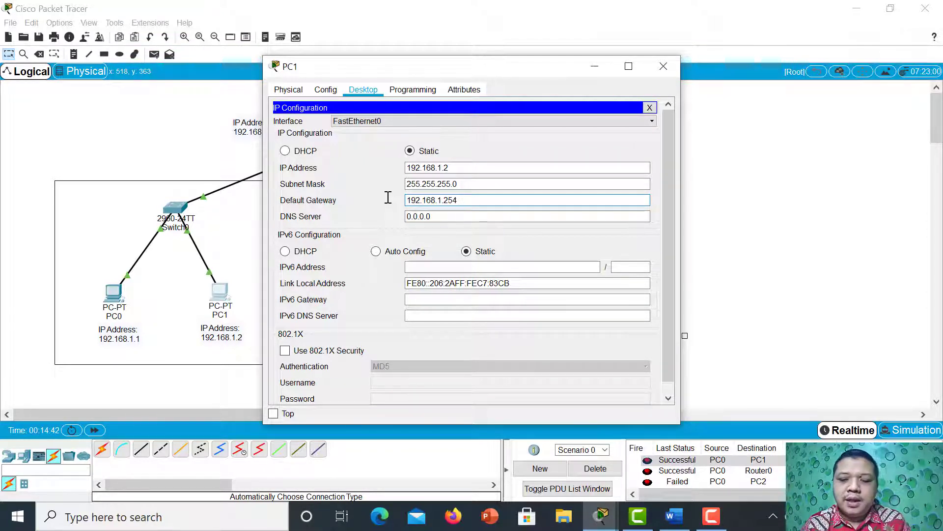
{"action": "left_click", "coordinate": [664, 67]}
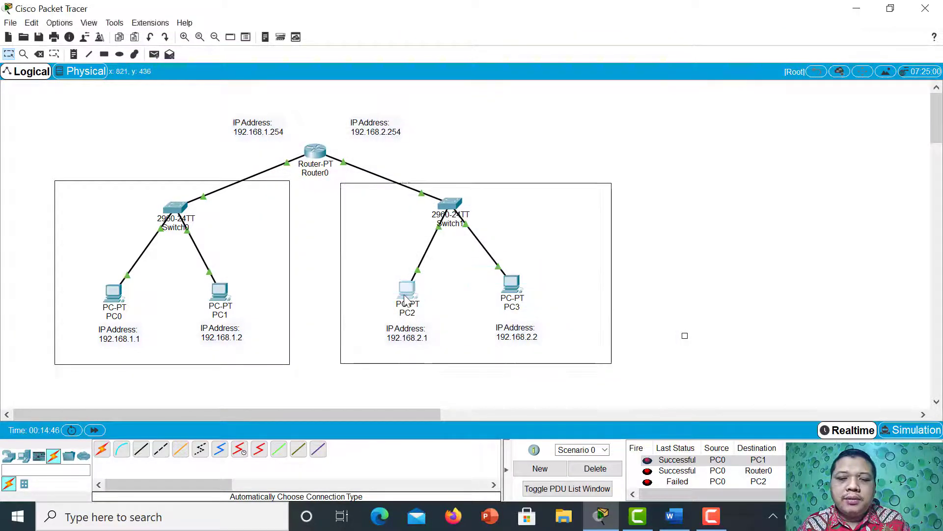
Set PC2's default gateway to 192.168.2.254 in its IP configuration and close its window.
{"action": "left_click", "coordinate": [406, 288]}
{"action": "left_click", "coordinate": [331, 149]}
{"action": "left_click_drag", "start_coordinate": [433, 200], "coordinate": [388, 196]}
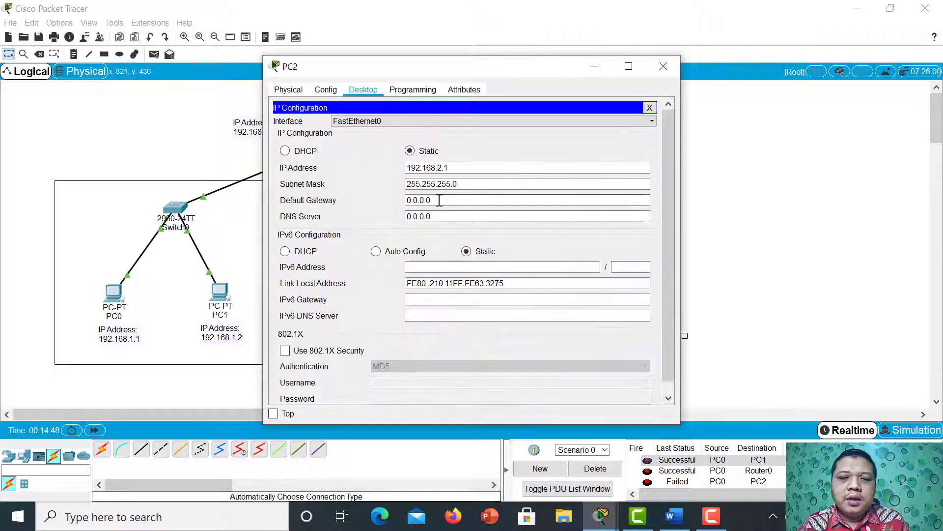
{"action": "type", "text": "192"}
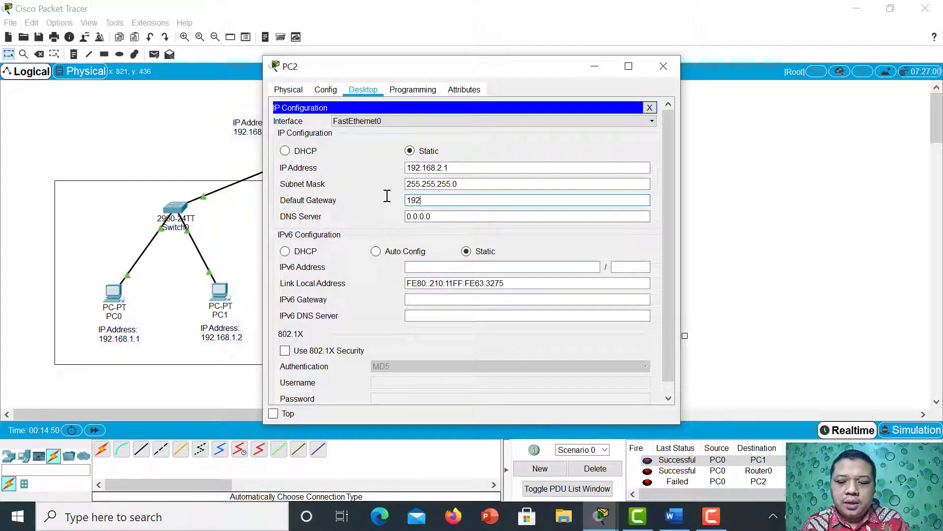
{"action": "type", "text": ".168.2.254"}
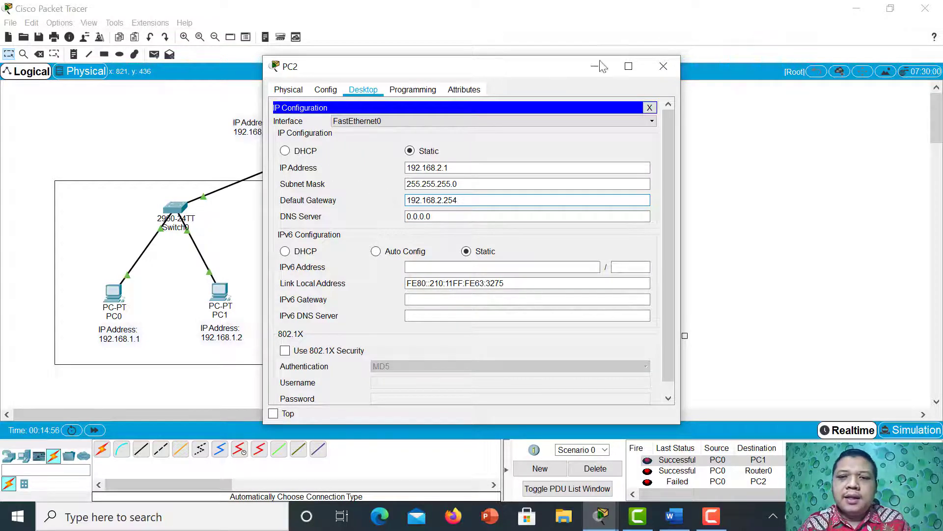
{"action": "left_click", "coordinate": [662, 66]}
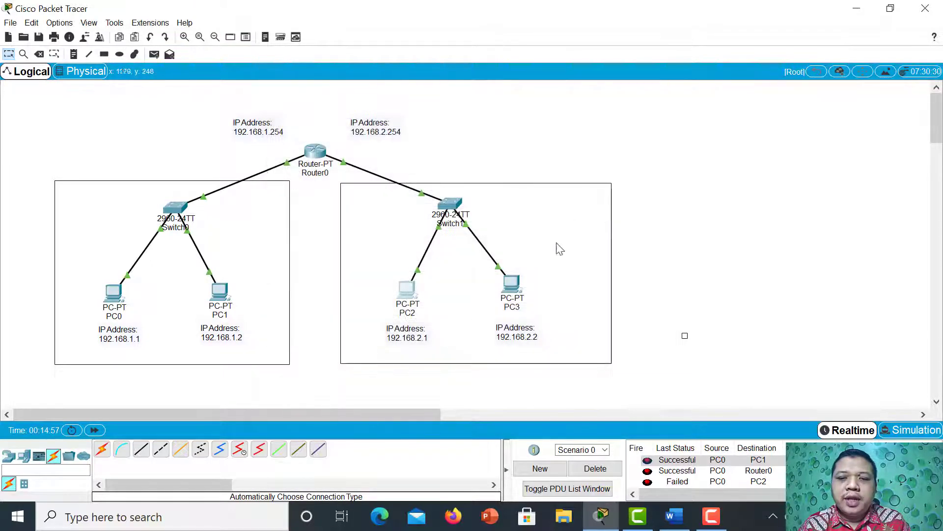
Set PC3's default gateway to 192.168.2.254 in its IP configuration and close its window.
{"action": "left_click", "coordinate": [513, 290]}
{"action": "left_click", "coordinate": [312, 126]}
{"action": "left_click", "coordinate": [428, 200]}
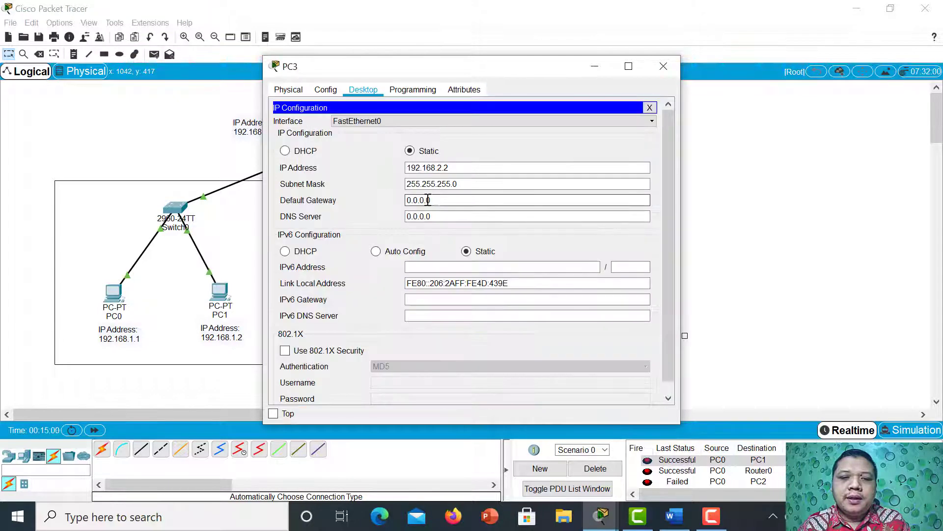
{"action": "left_click_drag", "start_coordinate": [428, 199], "coordinate": [397, 201]}
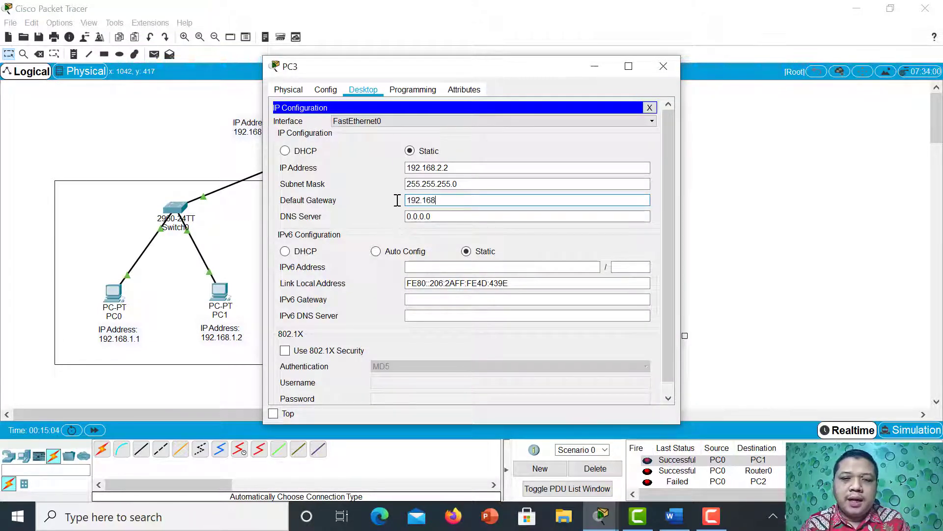
{"action": "type", "text": "192.168.2.254"}
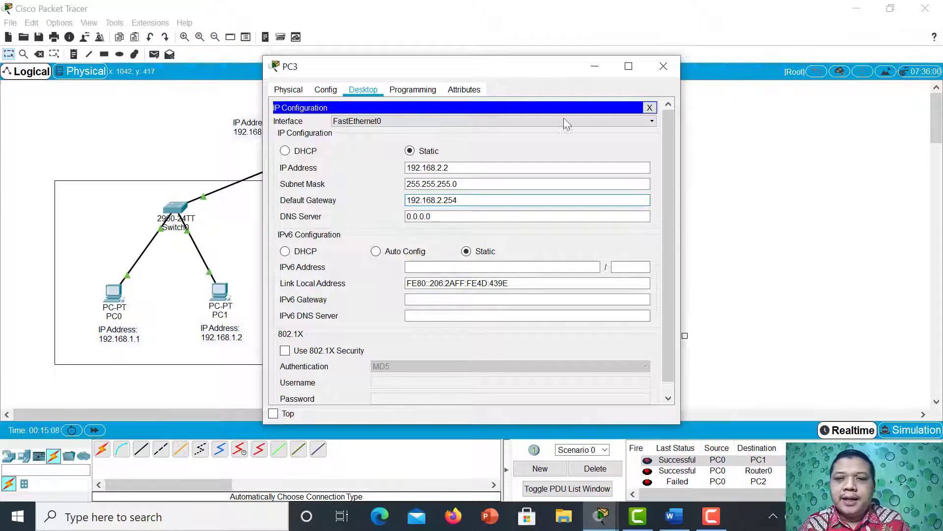
{"action": "left_click", "coordinate": [664, 66]}
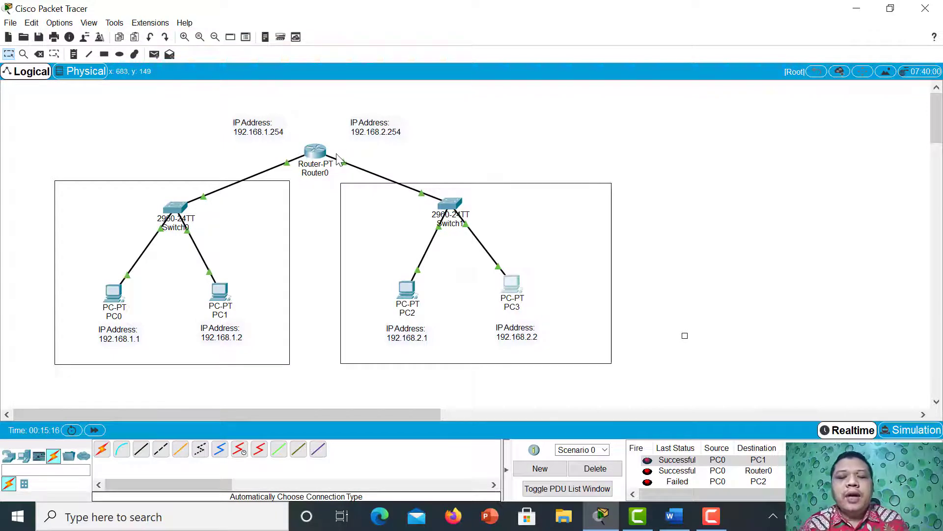
Review Router0's command-line history and its FastEthernet1/0 interface settings, and close the router window.
{"action": "left_click", "coordinate": [317, 152]}
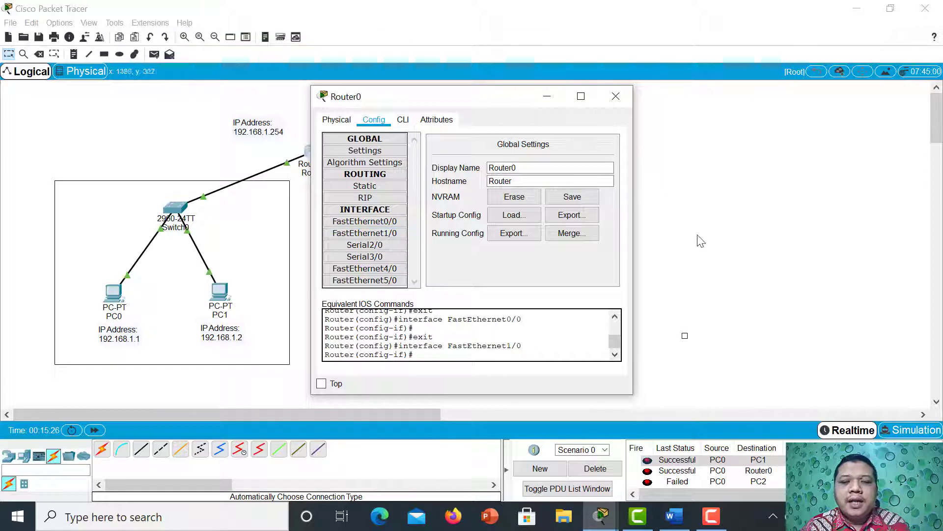
{"action": "left_click", "coordinate": [403, 120]}
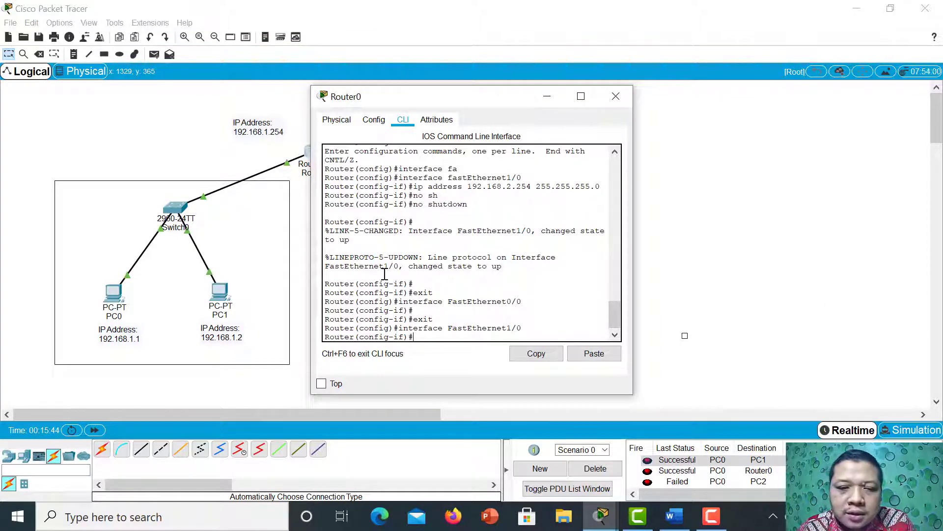
{"action": "scroll", "coordinate": [385, 273], "scroll_direction": "up", "scroll_amount": 2}
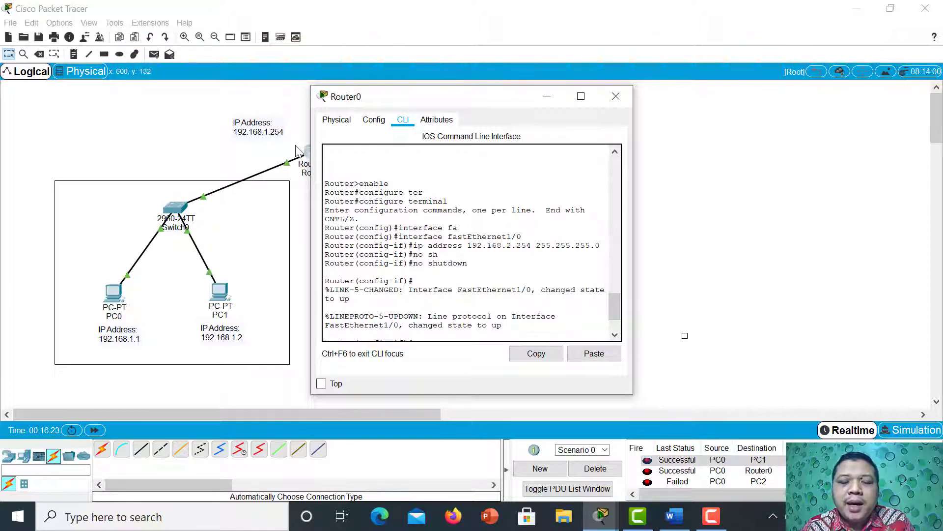
{"action": "scroll", "coordinate": [442, 233], "scroll_direction": "down", "scroll_amount": 3}
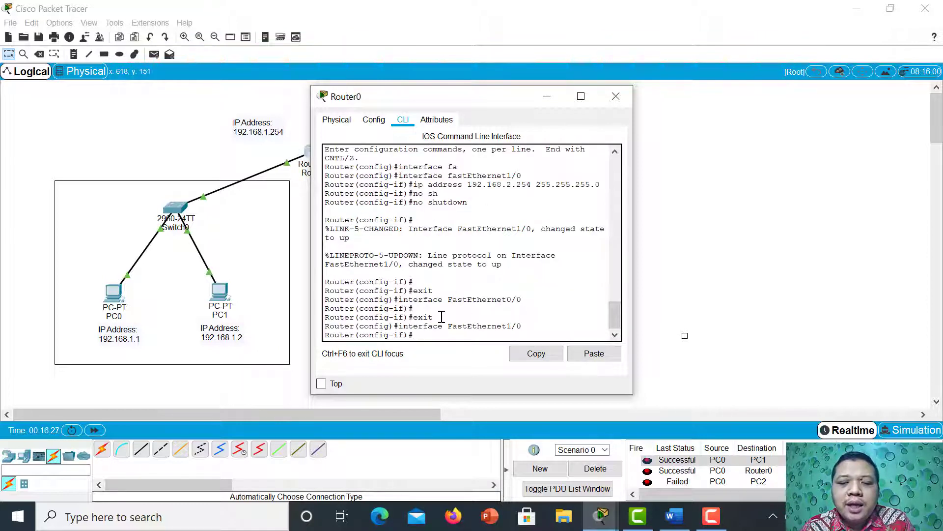
{"action": "left_click", "coordinate": [375, 120]}
{"action": "left_click", "coordinate": [385, 234]}
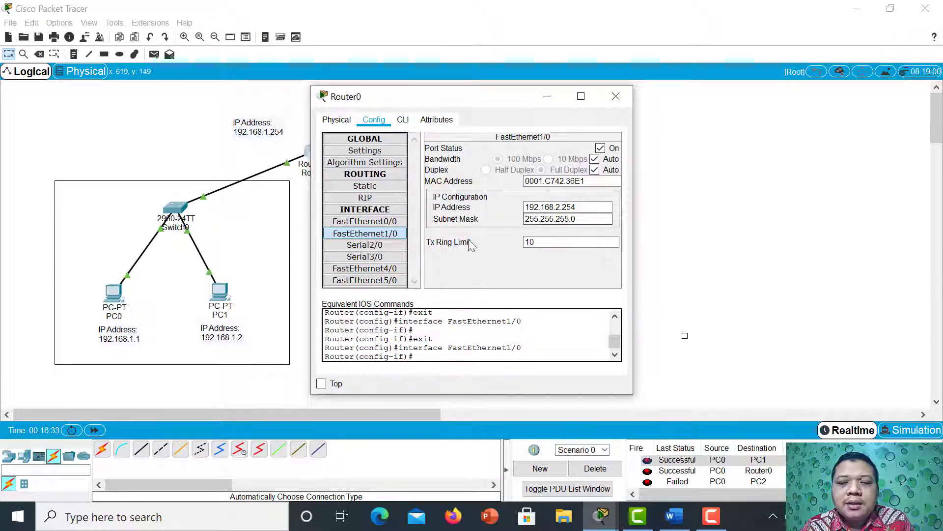
{"action": "left_click", "coordinate": [403, 123]}
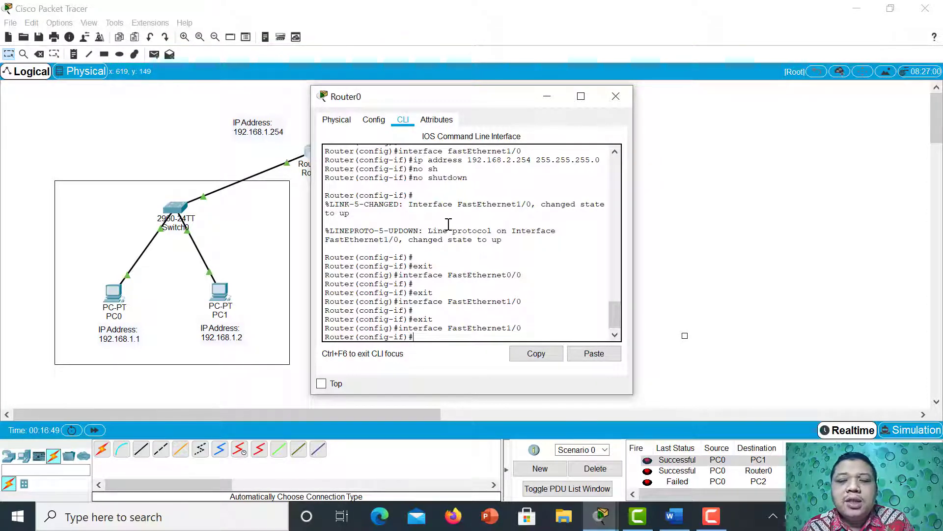
{"action": "left_click", "coordinate": [619, 101]}
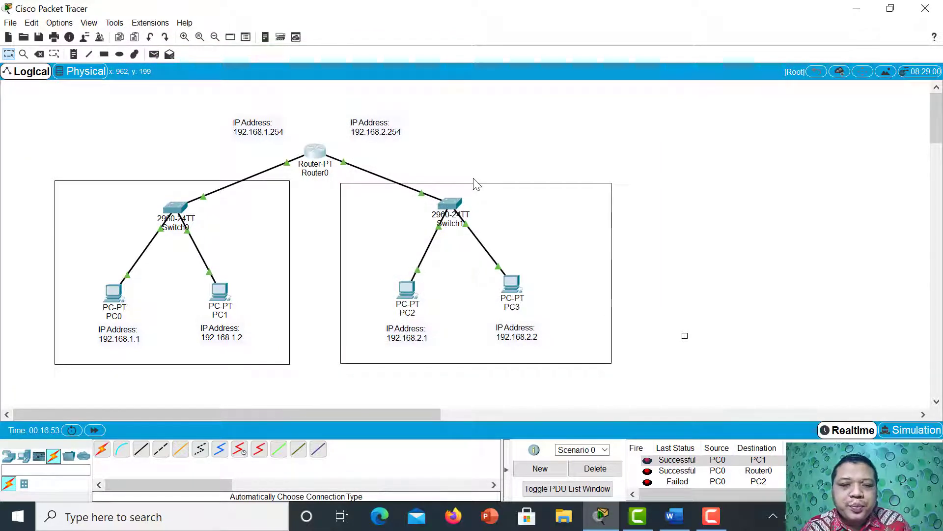
Create a new PDU scenario and send a simple PDU from PC0 to PC2.
{"action": "left_click", "coordinate": [532, 469]}
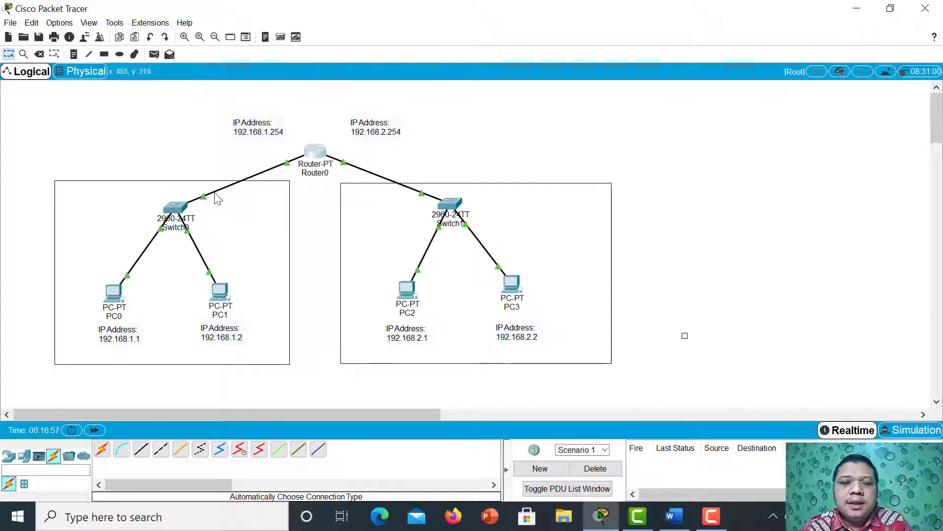
{"action": "left_click", "coordinate": [154, 54]}
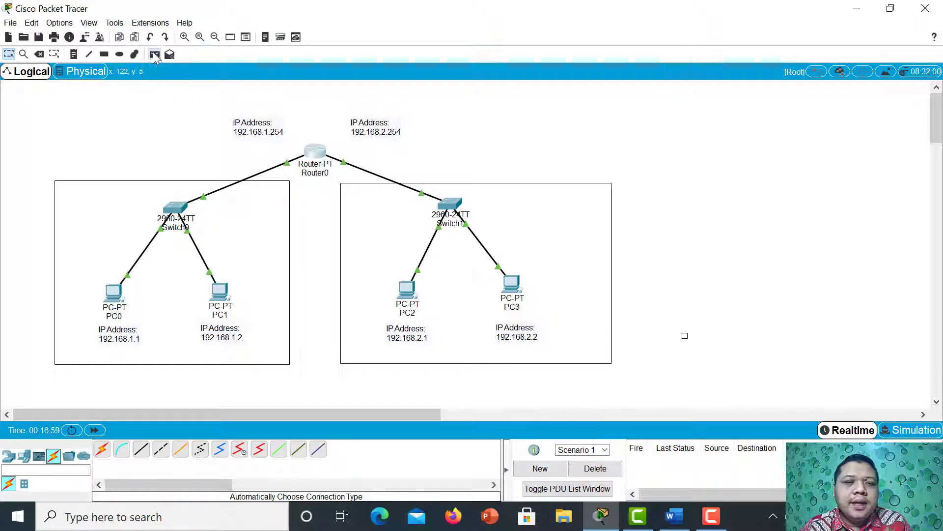
{"action": "left_click", "coordinate": [112, 296]}
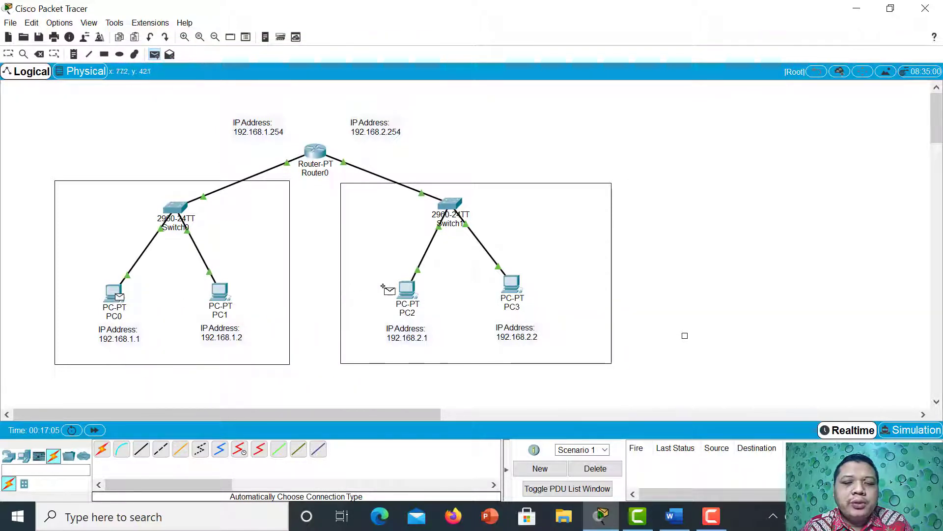
{"action": "left_click", "coordinate": [406, 289]}
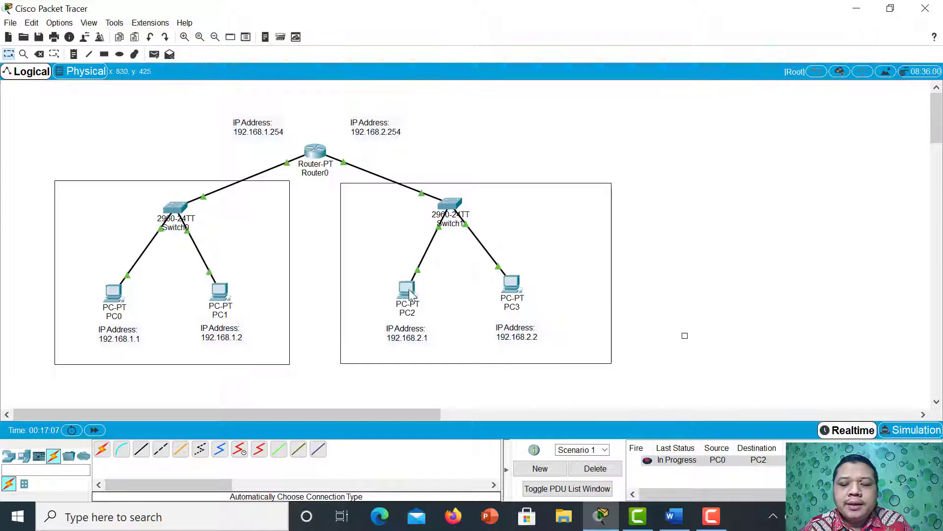
Check the IP addresses and default gateways configured on PC2 and PC3, closing each window after the check.
{"action": "mouse_move", "coordinate": [411, 294]}
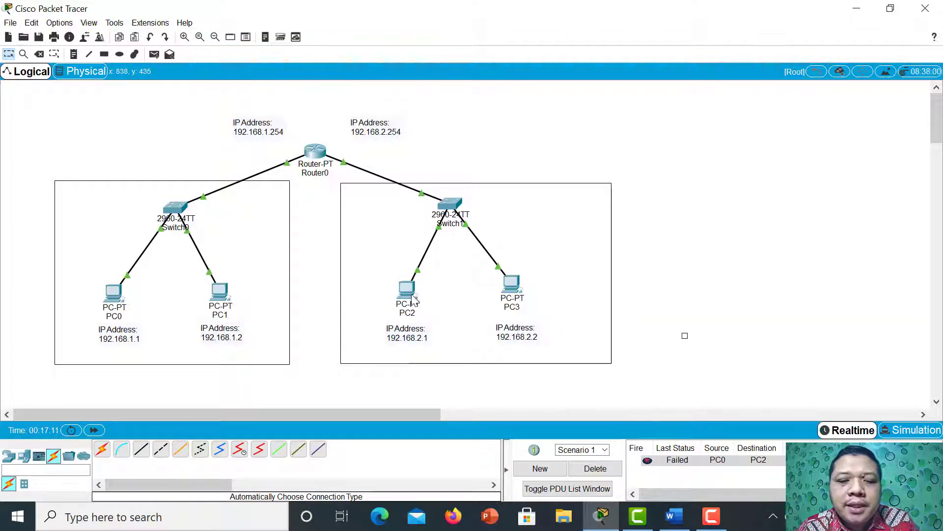
{"action": "left_click", "coordinate": [408, 292]}
{"action": "left_click", "coordinate": [325, 141]}
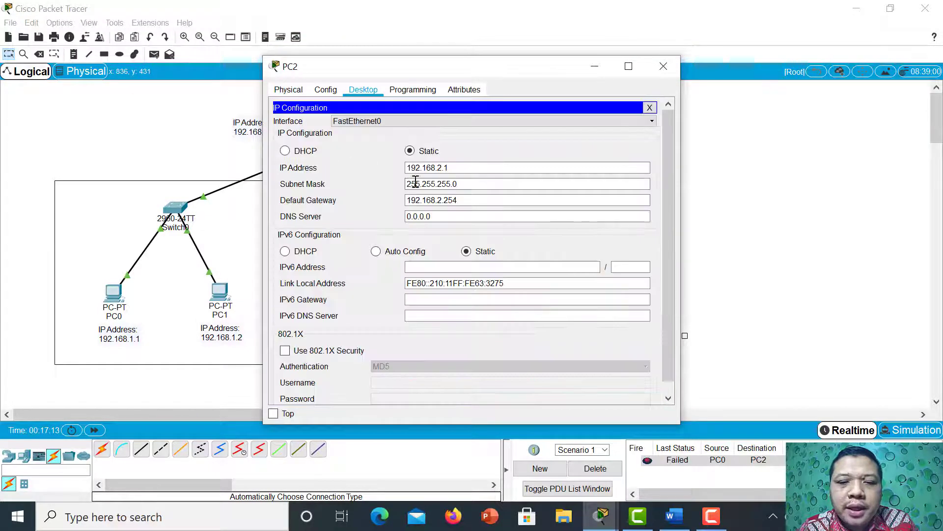
{"action": "left_click", "coordinate": [467, 199]}
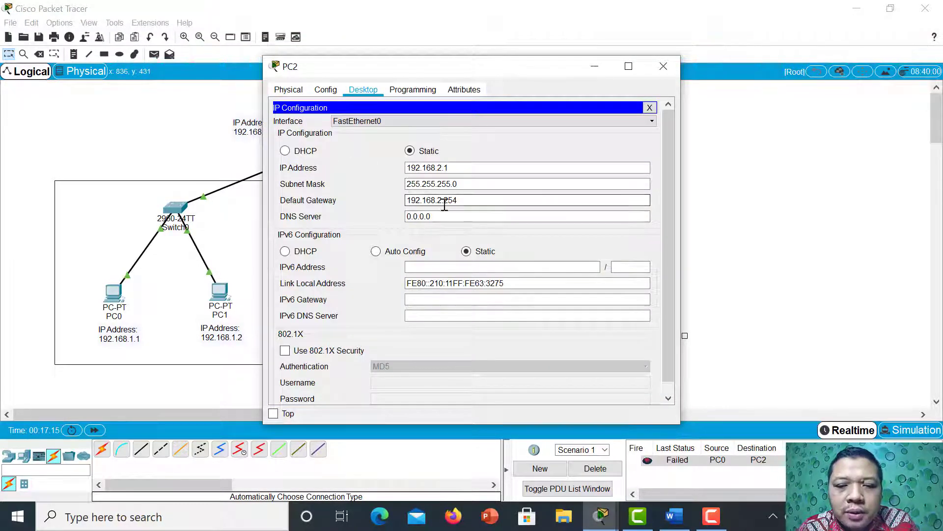
{"action": "left_click", "coordinate": [664, 65]}
{"action": "left_click", "coordinate": [512, 290]}
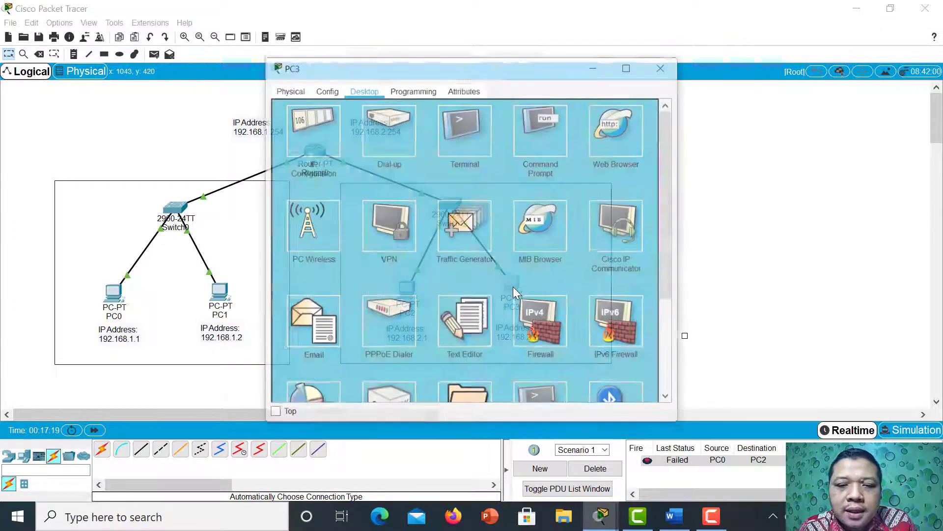
{"action": "left_click", "coordinate": [327, 145]}
{"action": "left_click", "coordinate": [462, 199]}
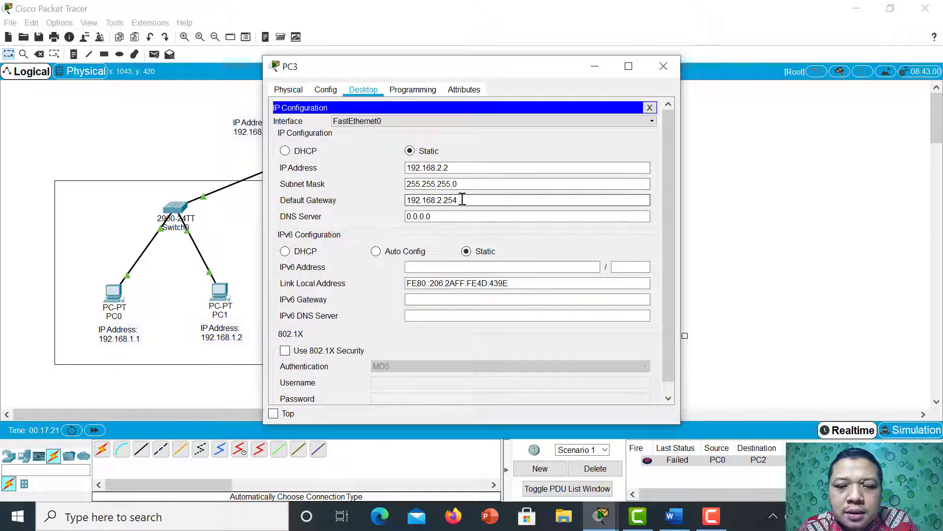
{"action": "left_click", "coordinate": [663, 66]}
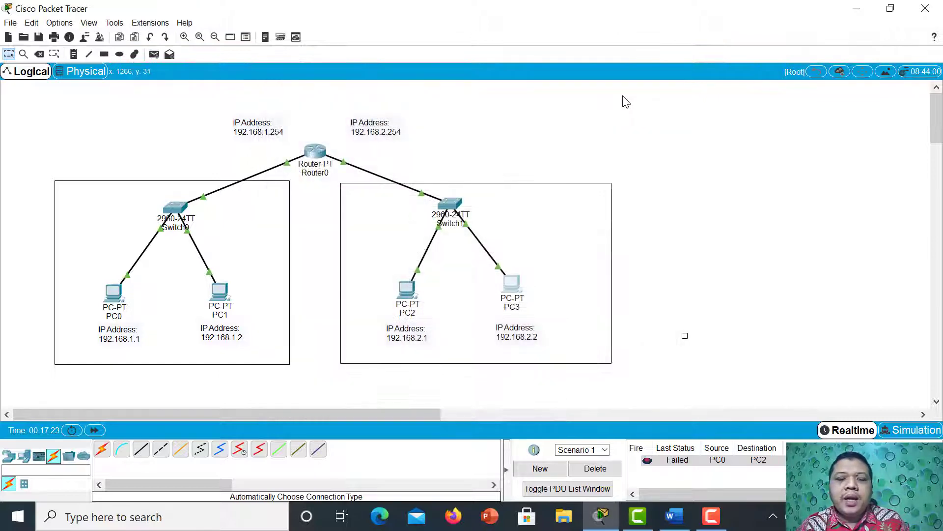
Exit interface and global configuration modes in Router0's command line to get back to privileged mode.
{"action": "left_click", "coordinate": [310, 164]}
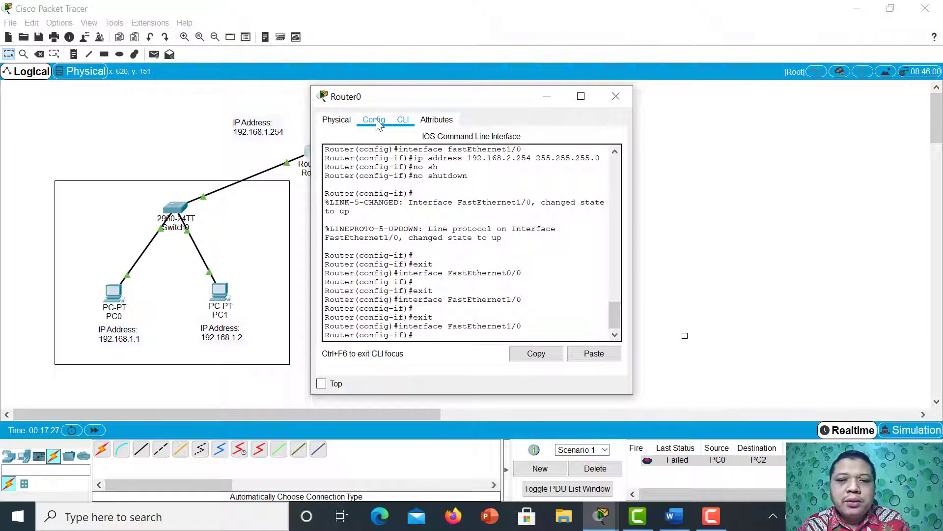
{"action": "left_click", "coordinate": [375, 120]}
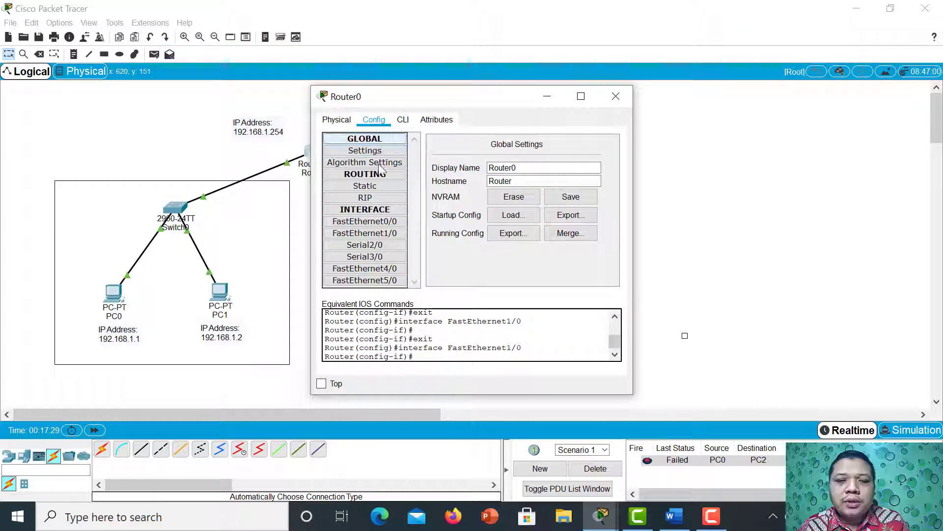
{"action": "scroll", "coordinate": [451, 334], "scroll_direction": "down", "scroll_amount": 1}
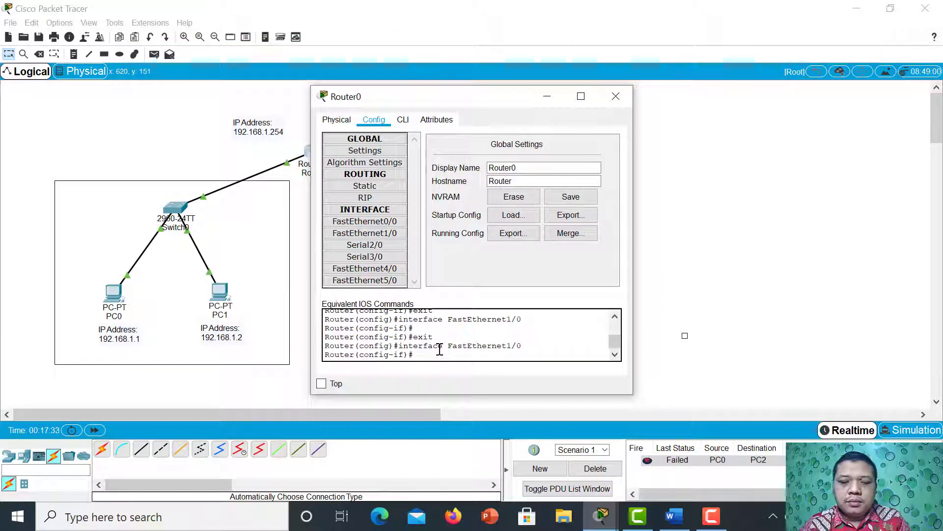
{"action": "left_click", "coordinate": [402, 121]}
{"action": "type", "text": "er(config-if)#e"}
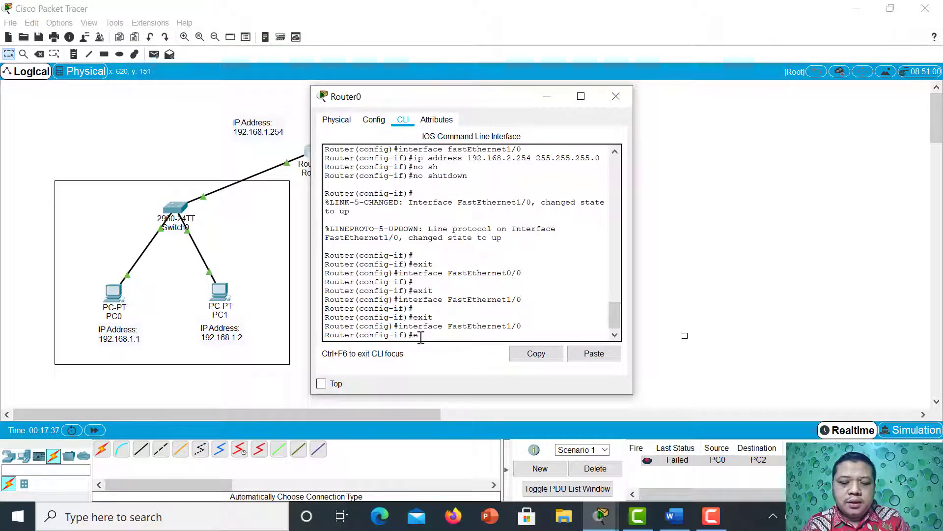
{"action": "type", "text": "xi"}
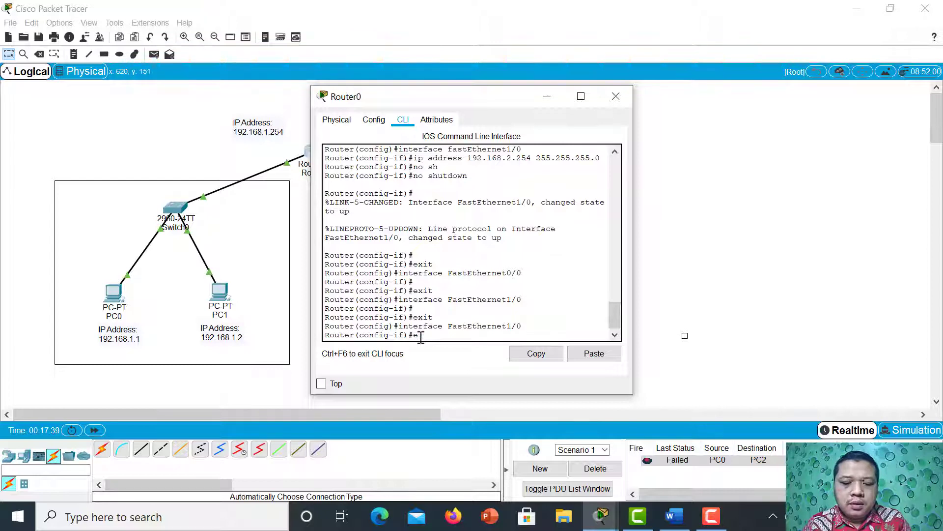
{"action": "type", "text": "t"}
{"action": "key", "text": "Return"}
{"action": "type", "text": "ex"}
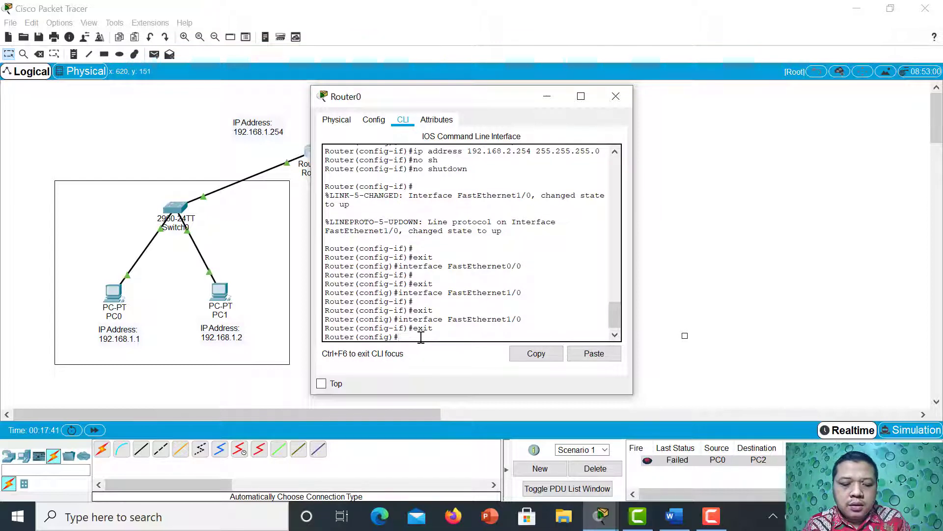
{"action": "type", "text": "it"}
{"action": "key", "text": "Return"}
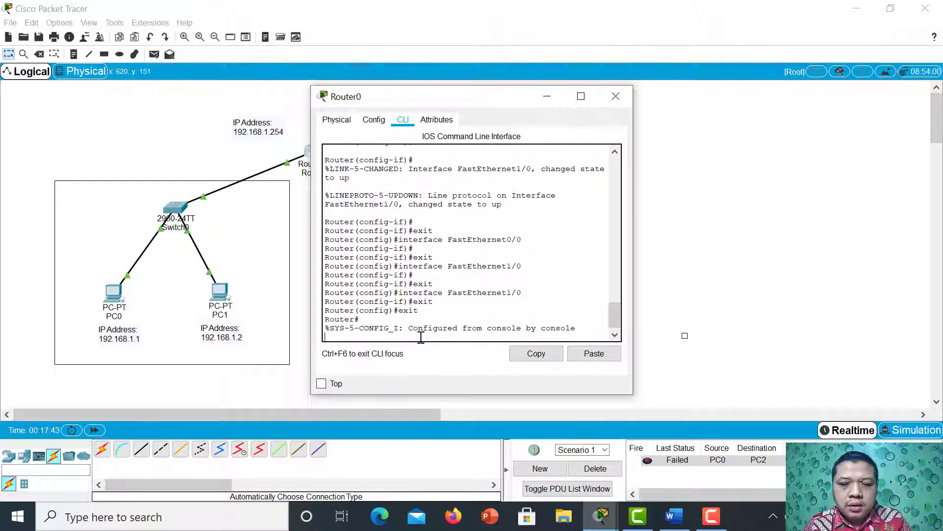
Exit Router0's privileged mode and start a fresh console session at the user prompt.
{"action": "key", "text": "Return"}
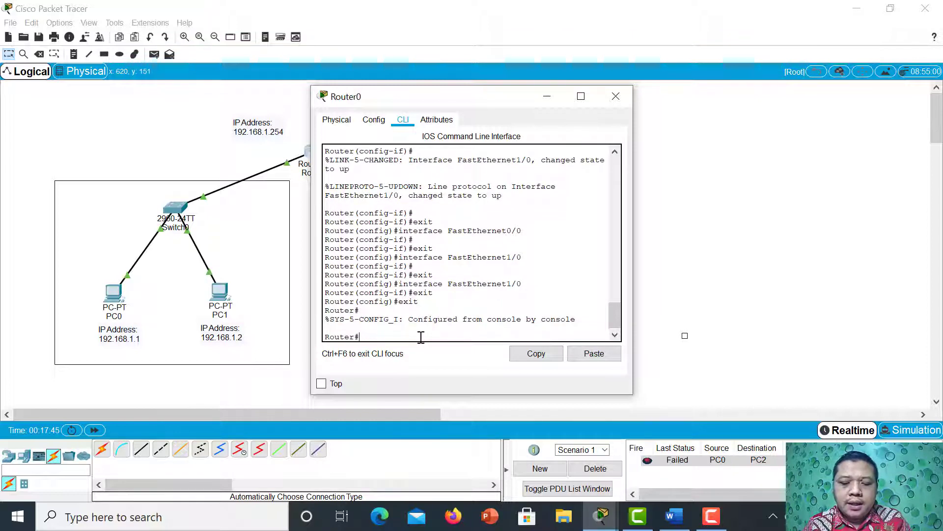
{"action": "type", "text": "exit"}
{"action": "key", "text": "Return"}
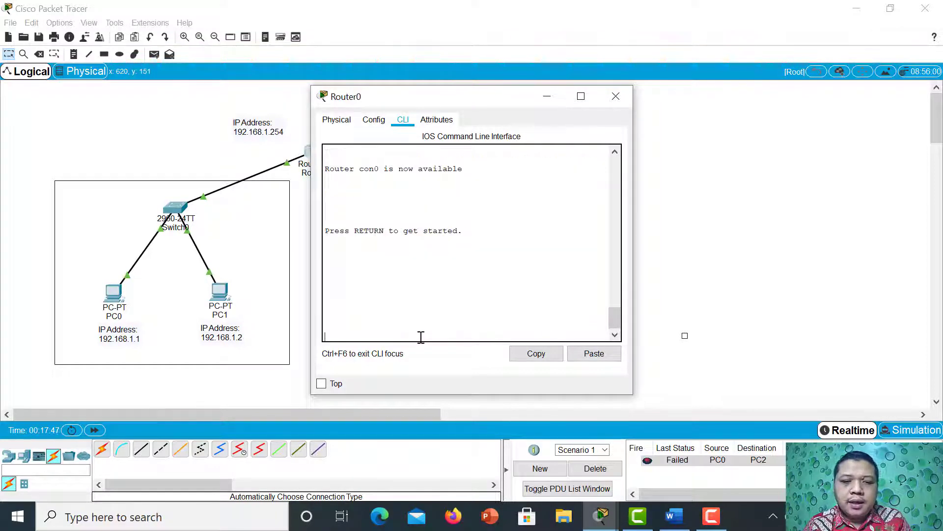
{"action": "key", "text": "Return"}
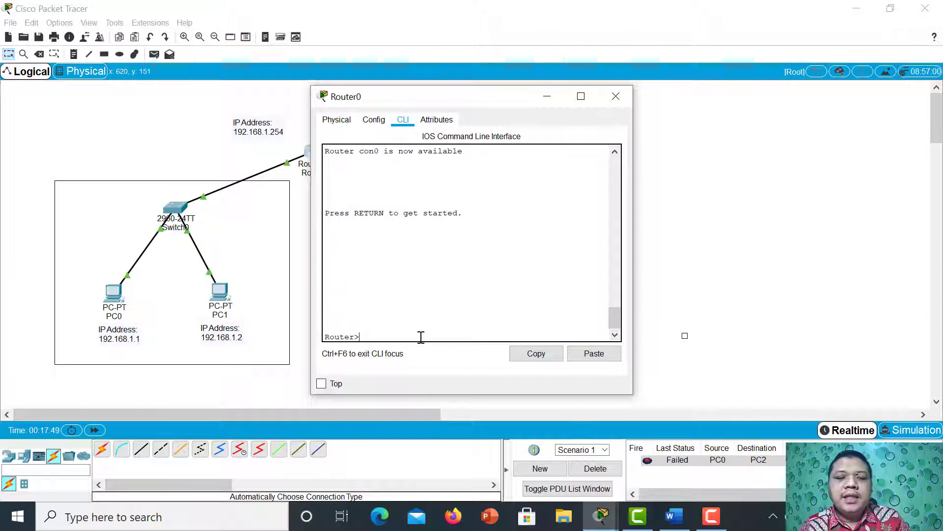
Enter privileged mode in Router0's command line with the enable command.
{"action": "type", "text": "enable"}
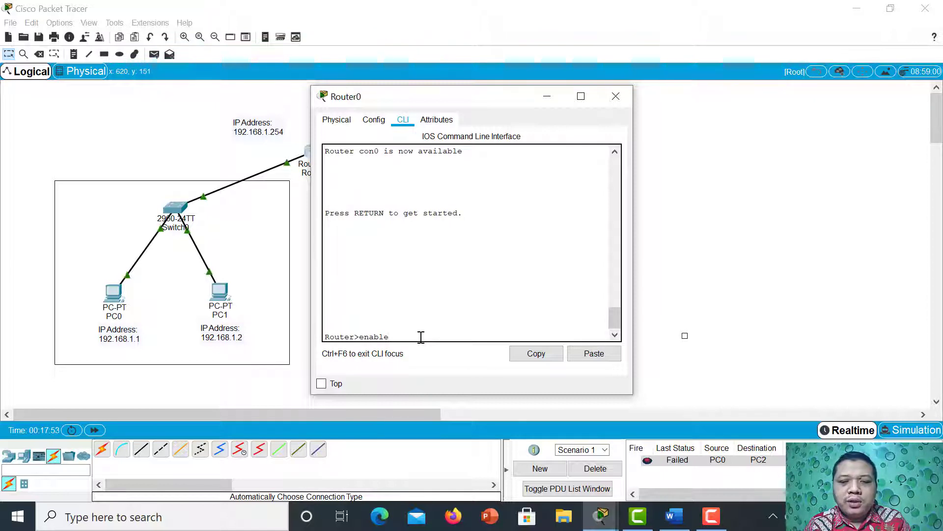
{"action": "key", "text": "Return"}
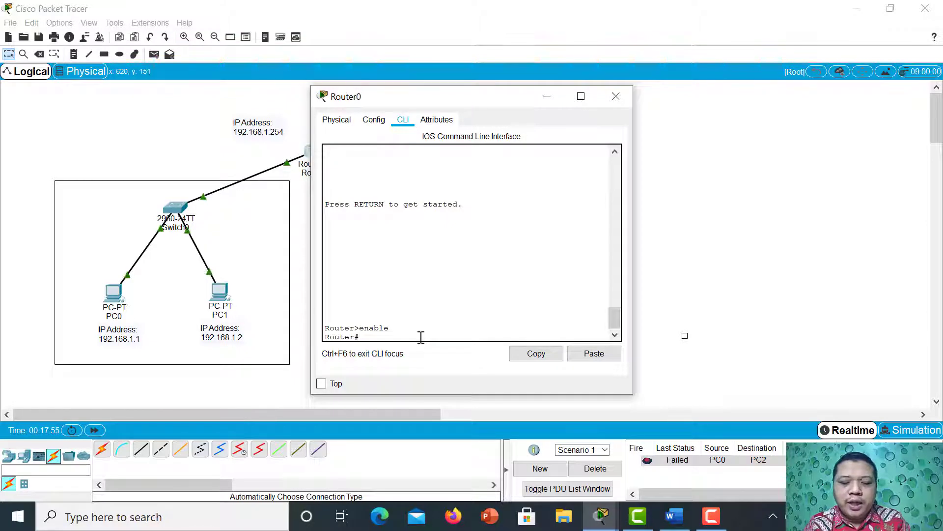
{"action": "type", "text": "conf"}
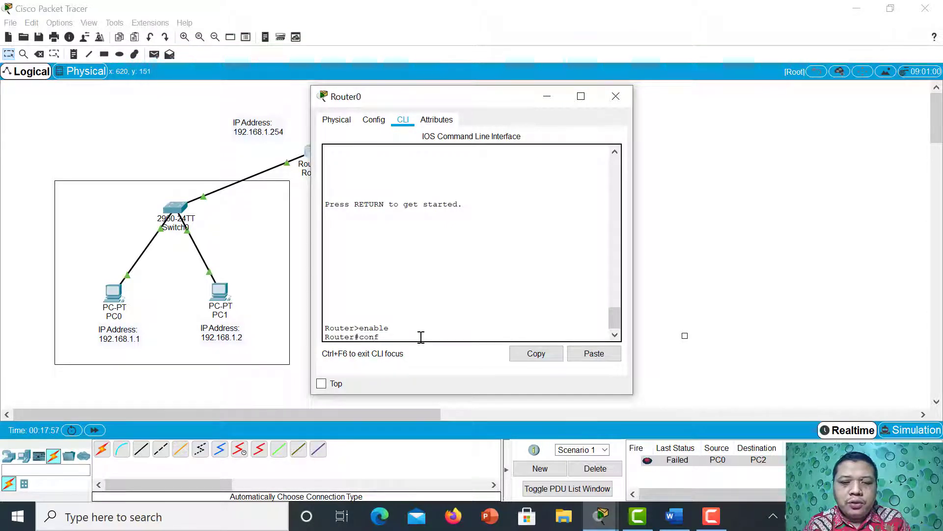
{"action": "type", "text": " ter"}
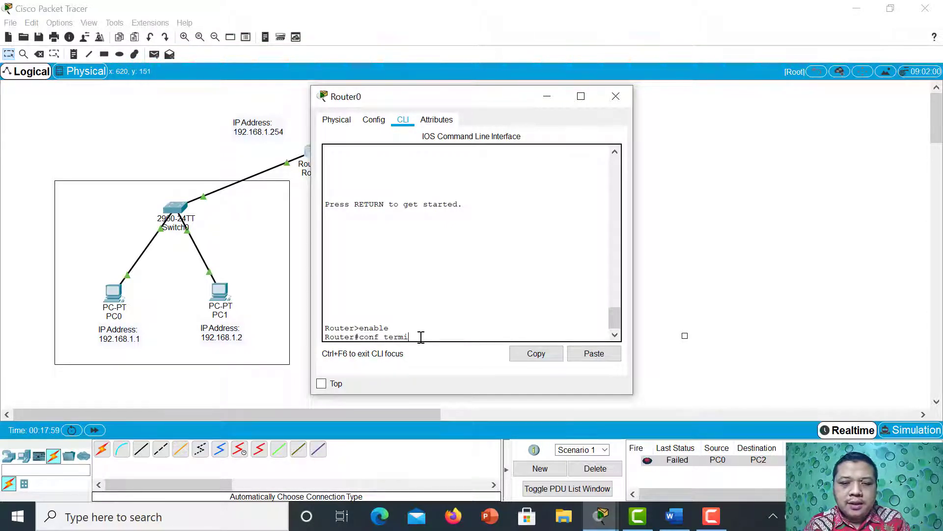
{"action": "type", "text": "mi"}
{"action": "key", "text": "Tab"}
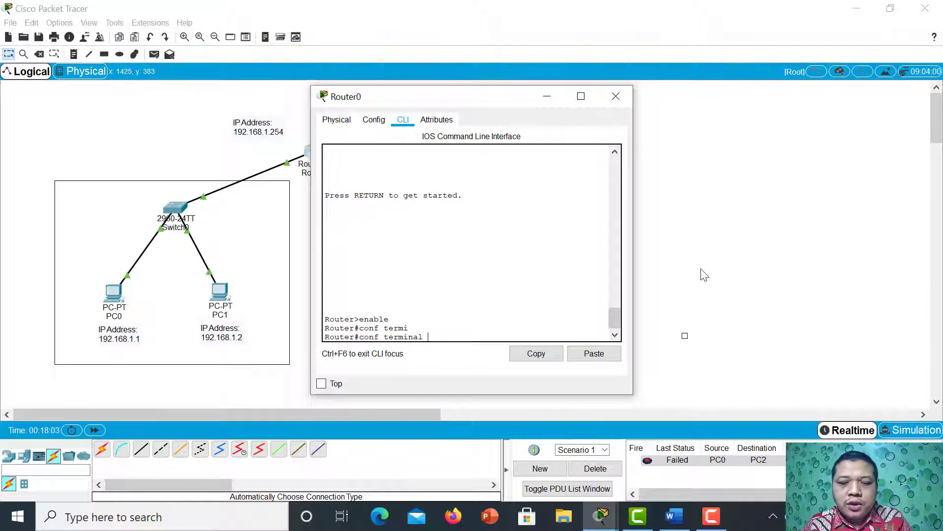
{"action": "key", "text": "BackSpace"}
{"action": "key", "text": "BackSpace"}
{"action": "key", "text": "BackSpace"}
{"action": "key", "text": "BackSpace"}
{"action": "key", "text": "BackSpace"}
{"action": "key", "text": "BackSpace"}
{"action": "key", "text": "BackSpace"}
{"action": "key", "text": "BackSpace"}
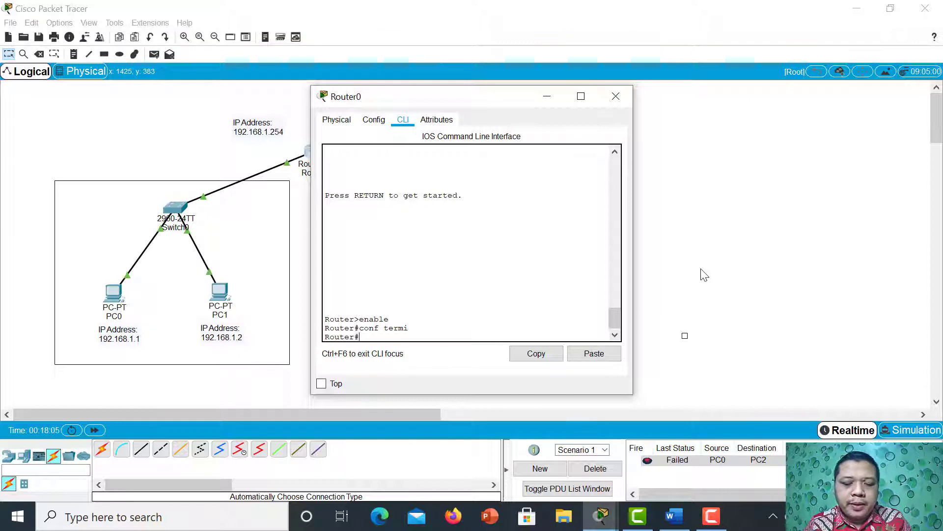
Enter global configuration mode on Router0 with the full configure terminal command.
{"action": "type", "text": "confi"}
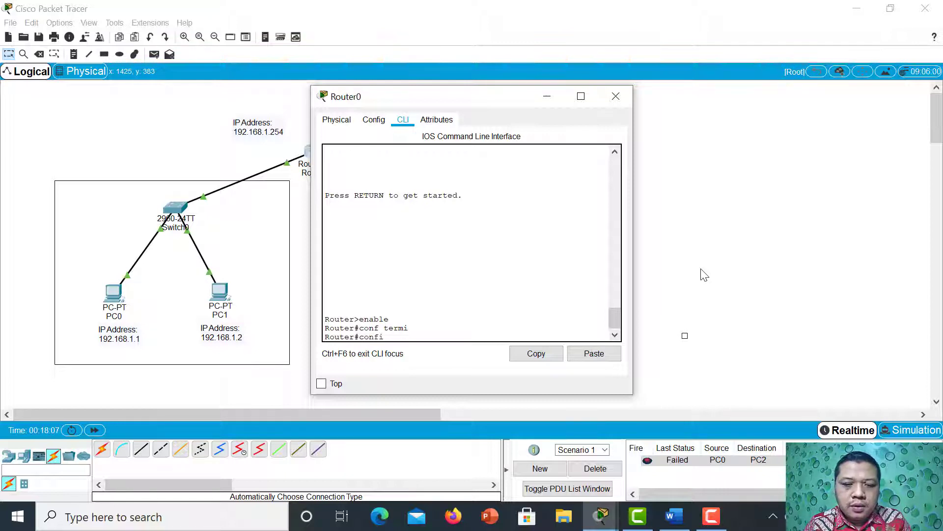
{"action": "key", "text": "Tab"}
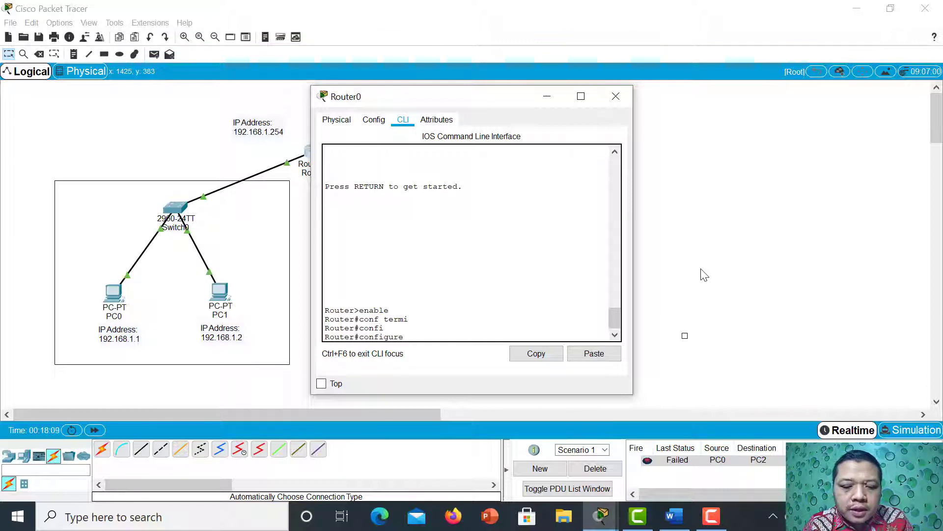
{"action": "type", "text": "ter"}
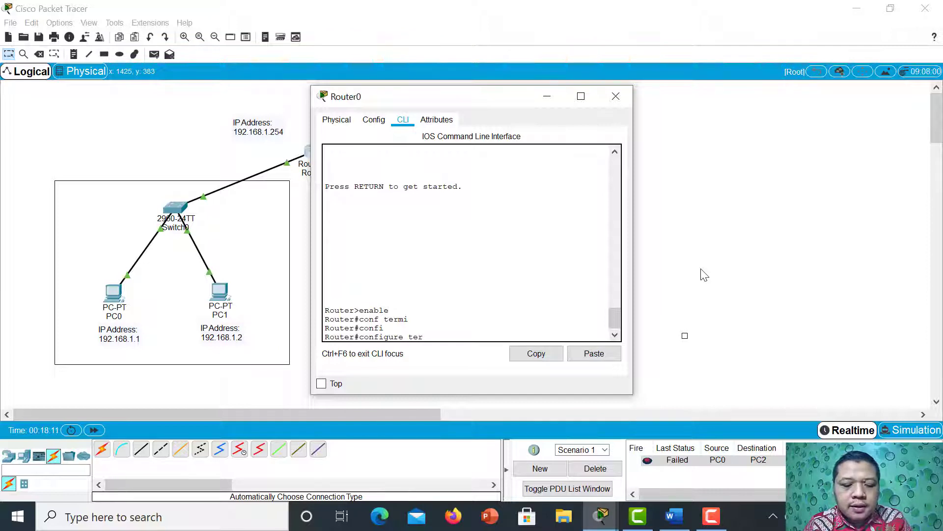
{"action": "key", "text": "Tab"}
{"action": "key", "text": "Return"}
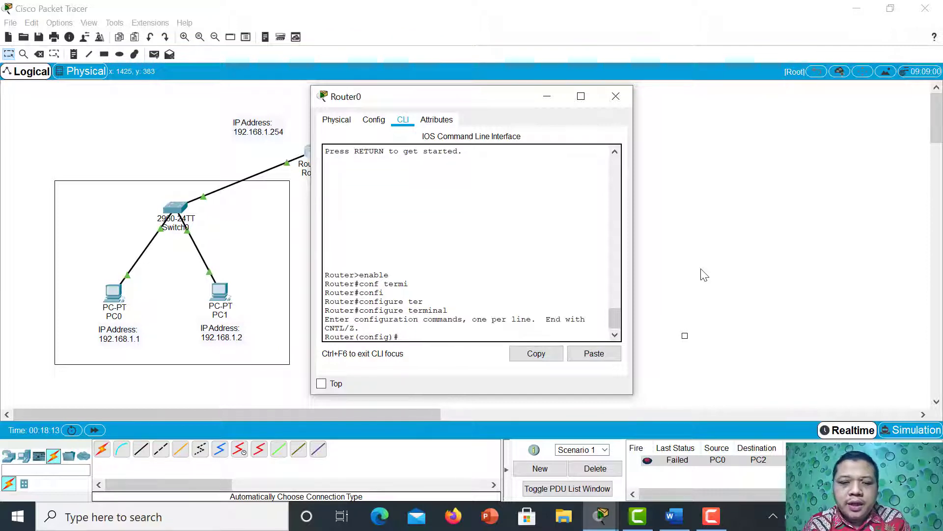
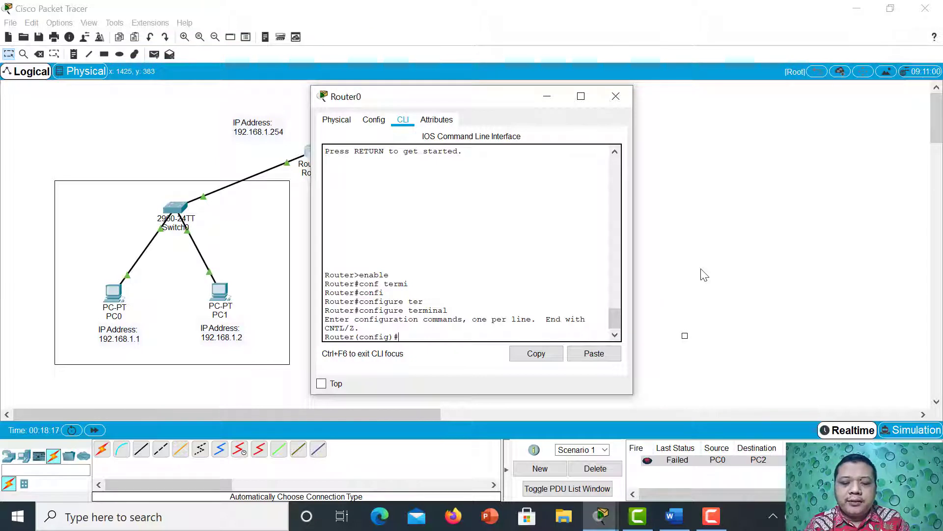
Enter interface configuration mode for fastEthernet0/0 in Router0's command line.
{"action": "type", "text": "inter"}
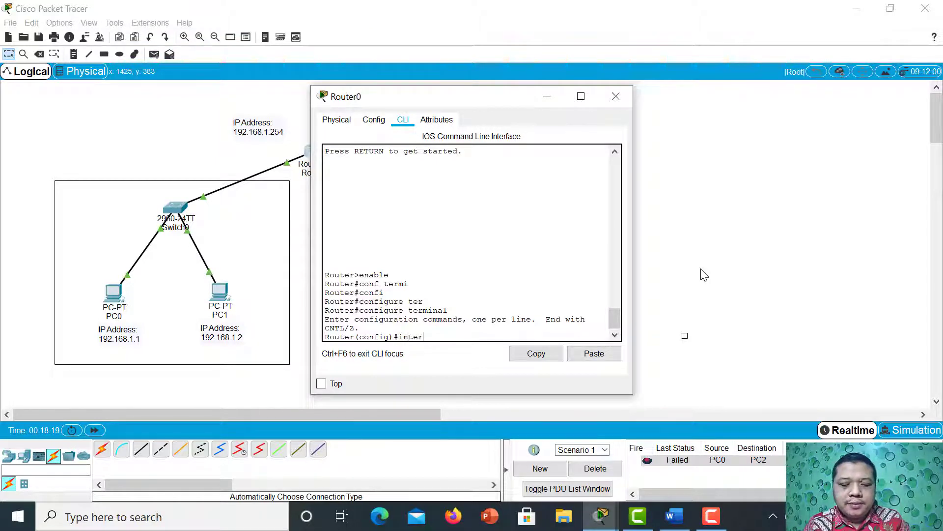
{"action": "type", "text": "fa"}
{"action": "key", "text": "Tab"}
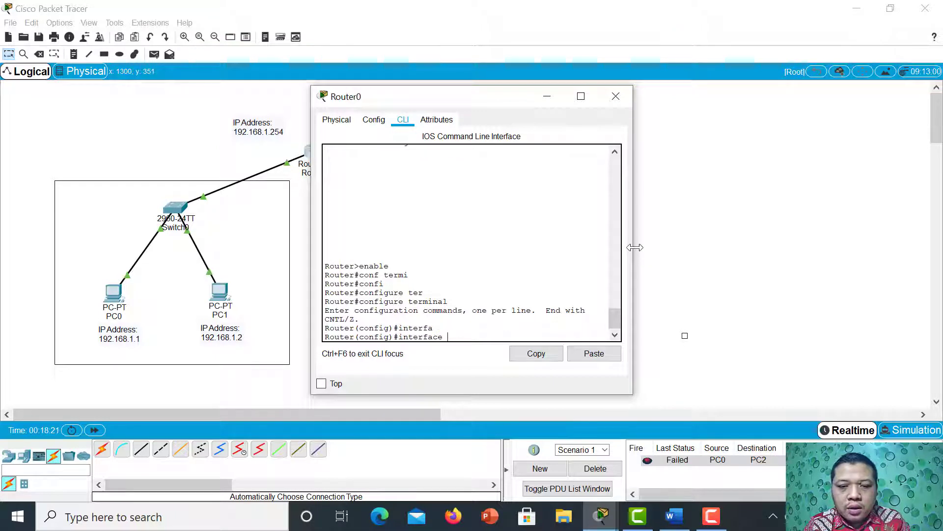
{"action": "type", "text": "fa"}
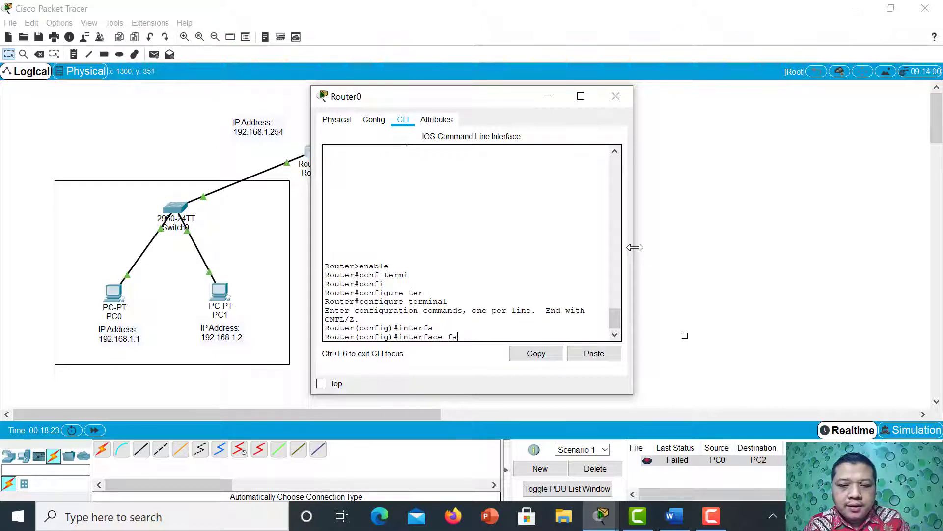
{"action": "key", "text": "Tab"}
{"action": "type", "text": "0"}
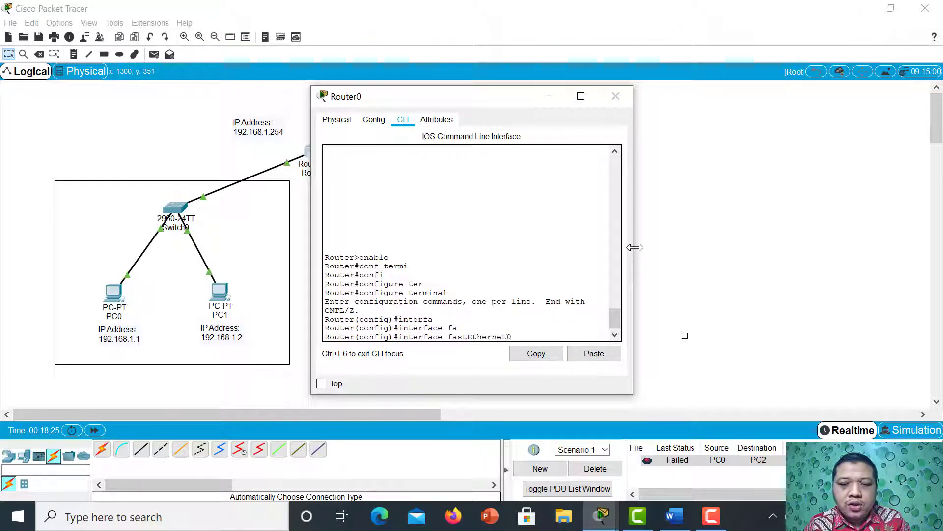
{"action": "type", "text": "/0"}
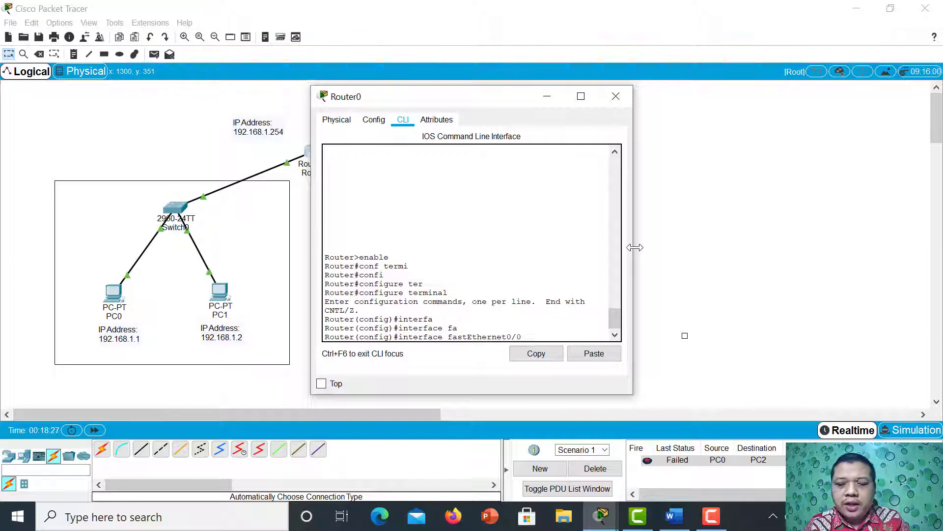
{"action": "key", "text": "Return"}
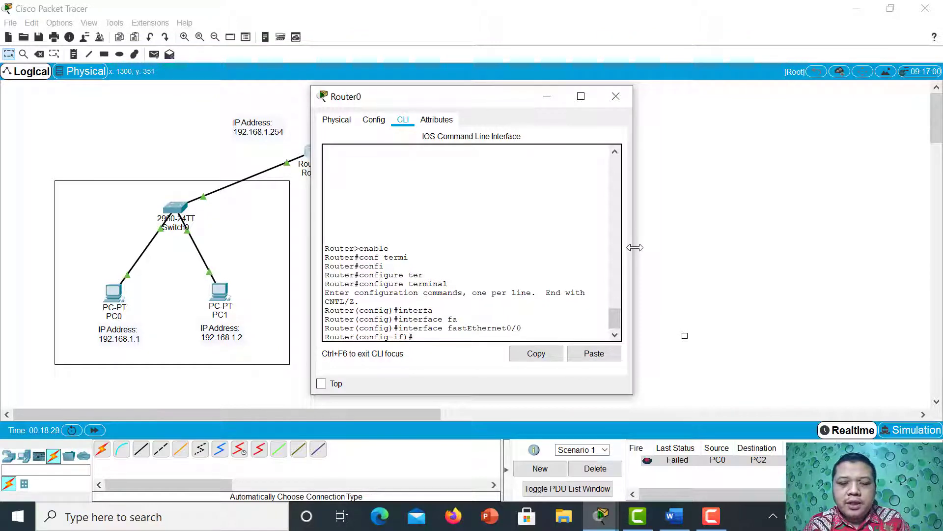
Assign IP address 192.168.1.254 with subnet mask 255.255.255.0 to Router0's fastEthernet0/0 interface.
{"action": "type", "text": "ip"}
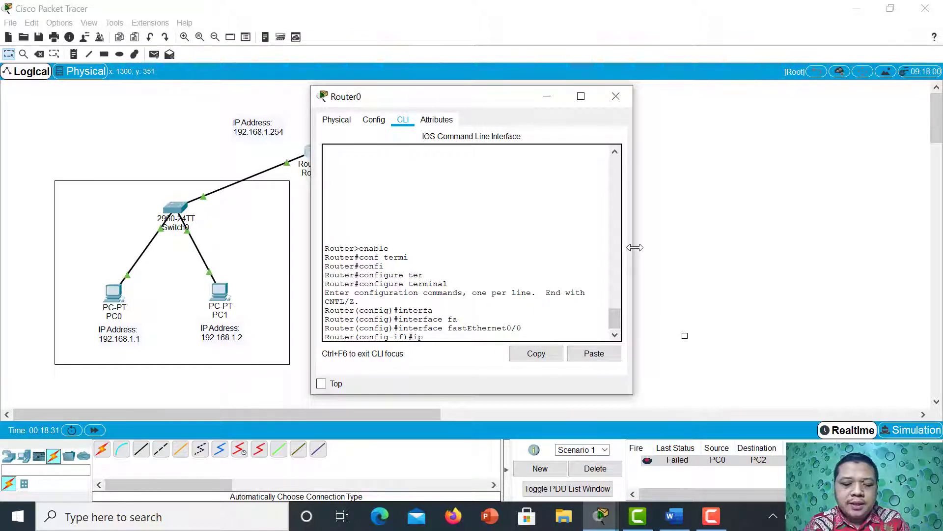
{"action": "type", "text": " adtr"}
{"action": "key", "text": "BackSpace"}
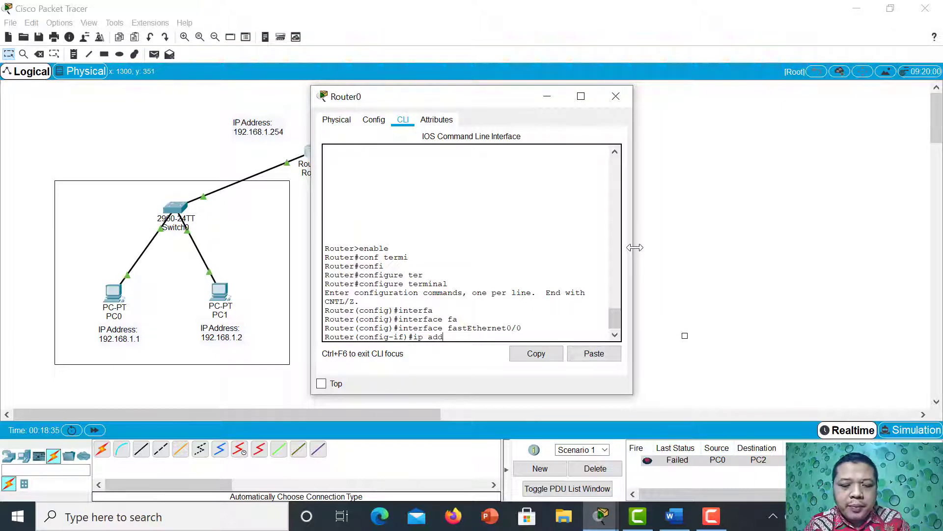
{"action": "key", "text": "Tab"}
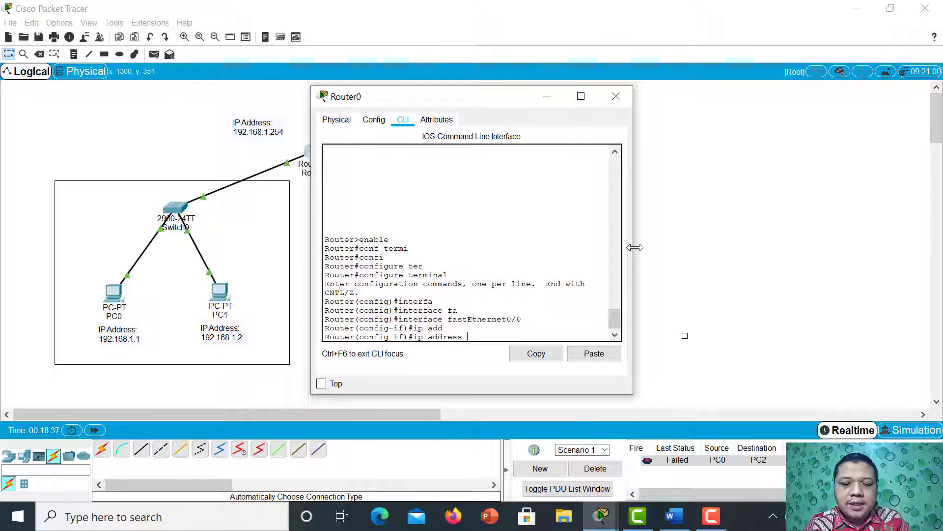
{"action": "type", "text": "192."}
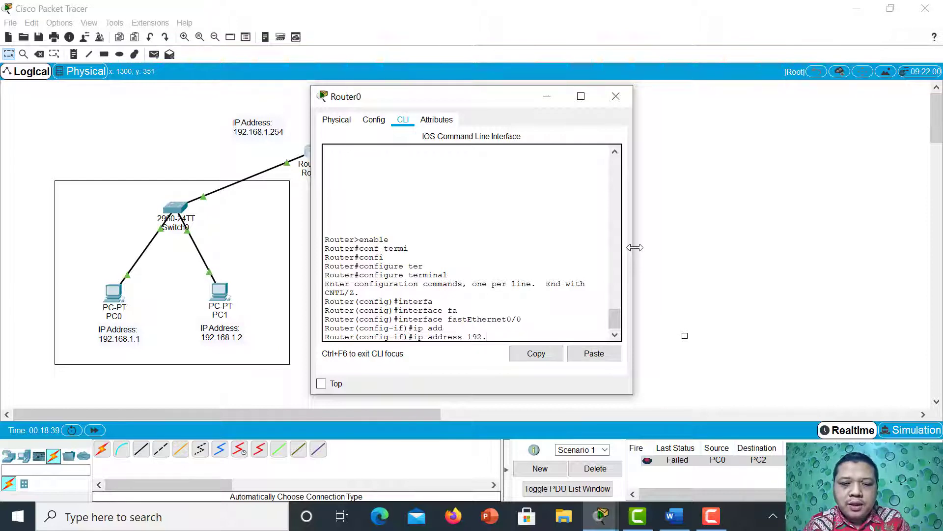
{"action": "type", "text": "168."}
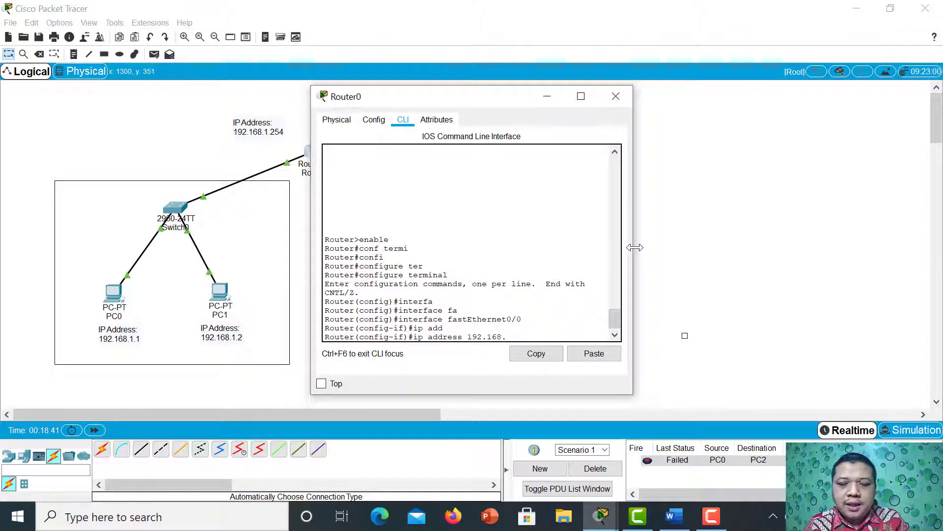
{"action": "type", "text": "1"}
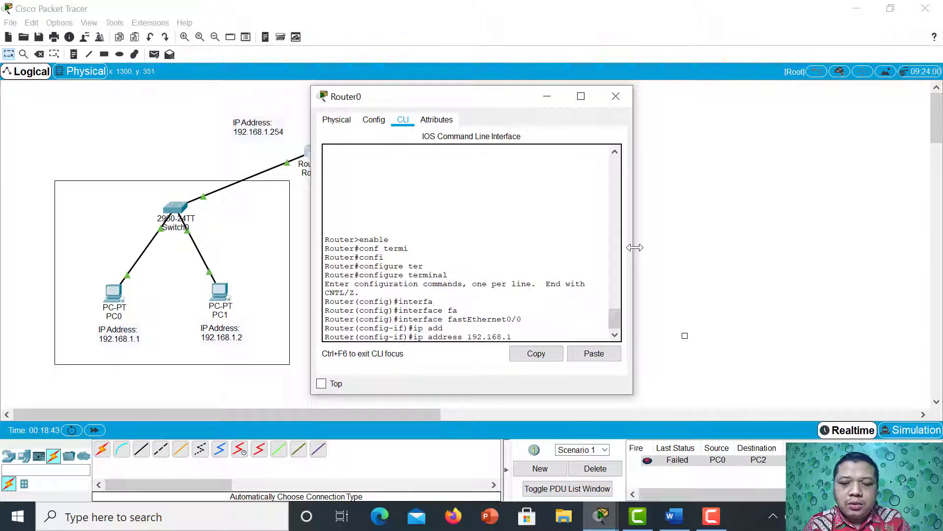
{"action": "type", "text": "."}
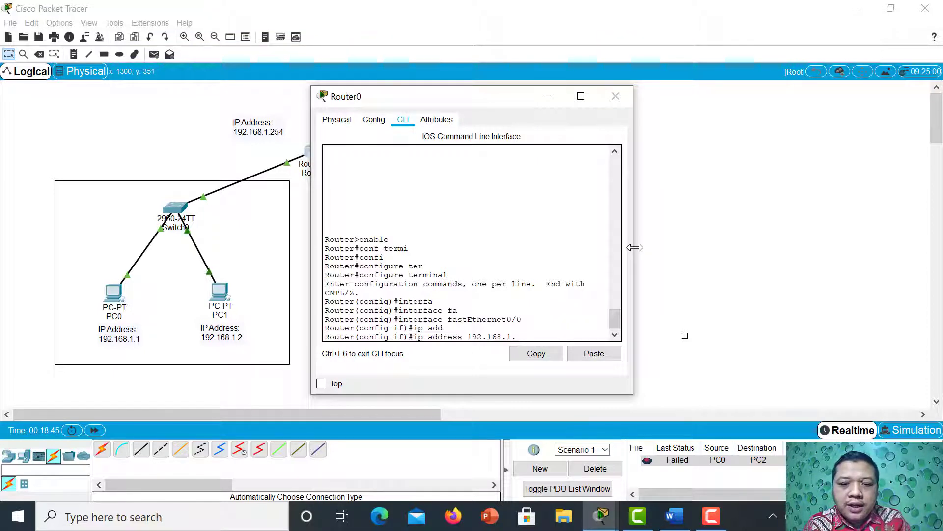
{"action": "type", "text": "254"}
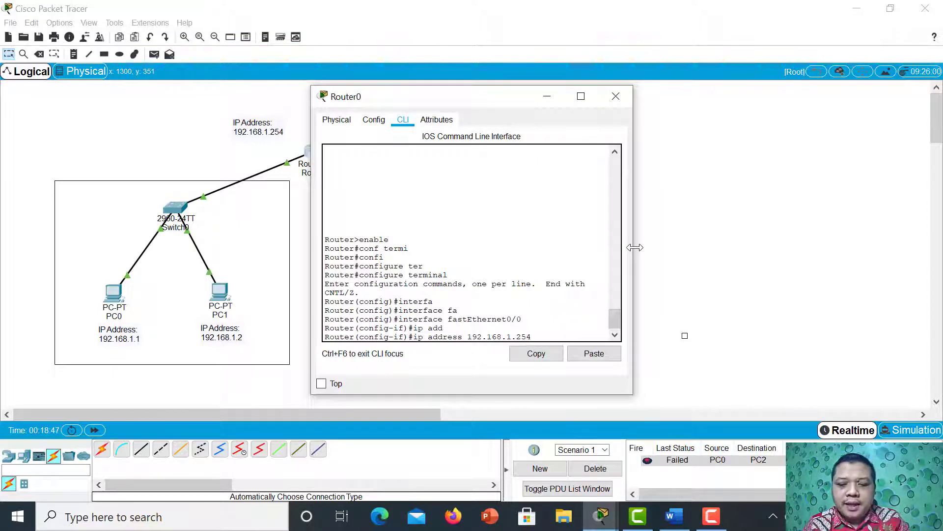
{"action": "type", "text": " 255"}
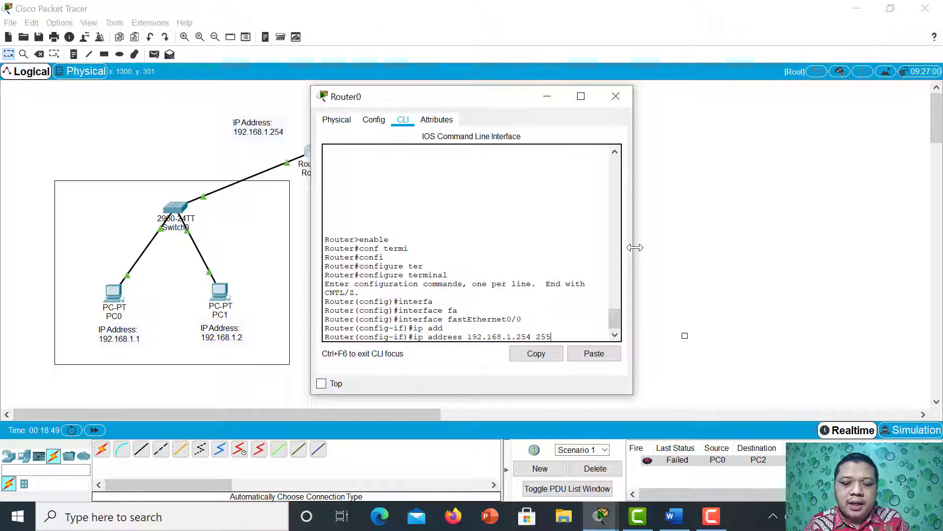
{"action": "type", "text": ".255"}
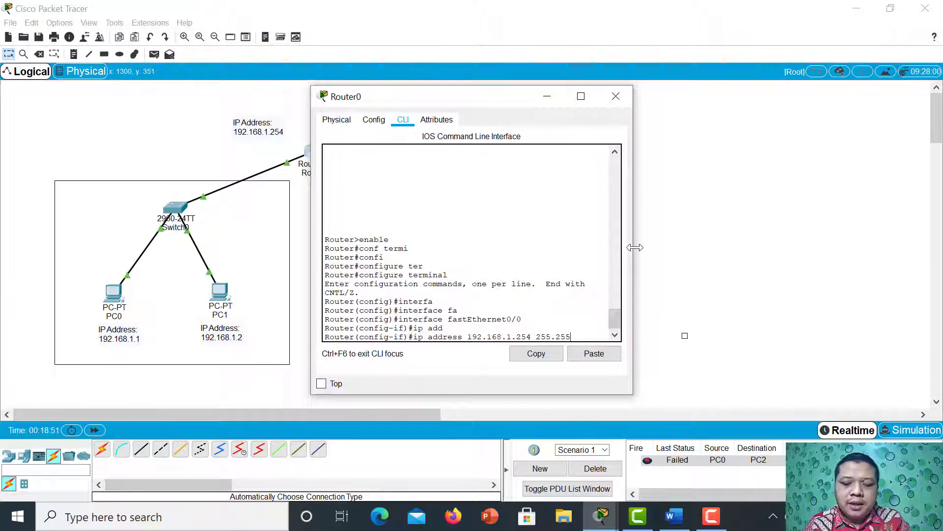
{"action": "type", "text": ".255.0"}
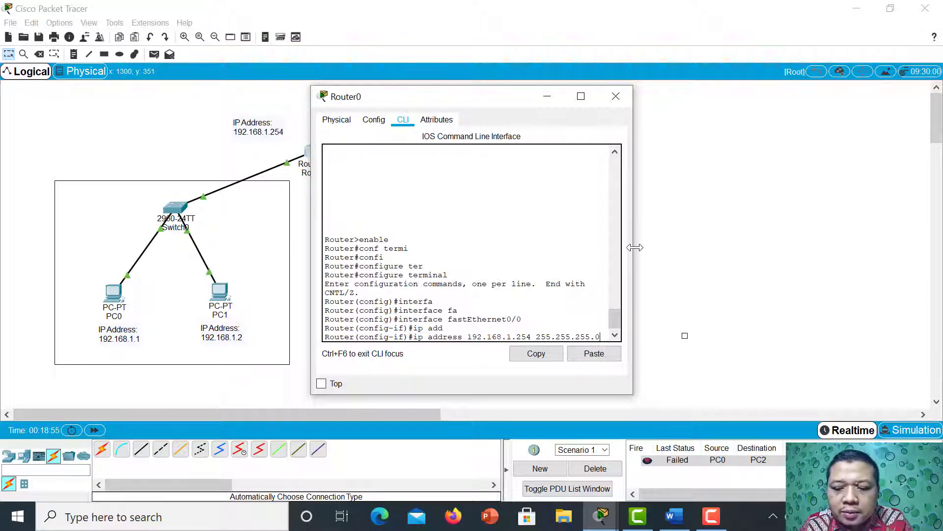
{"action": "key", "text": "Return"}
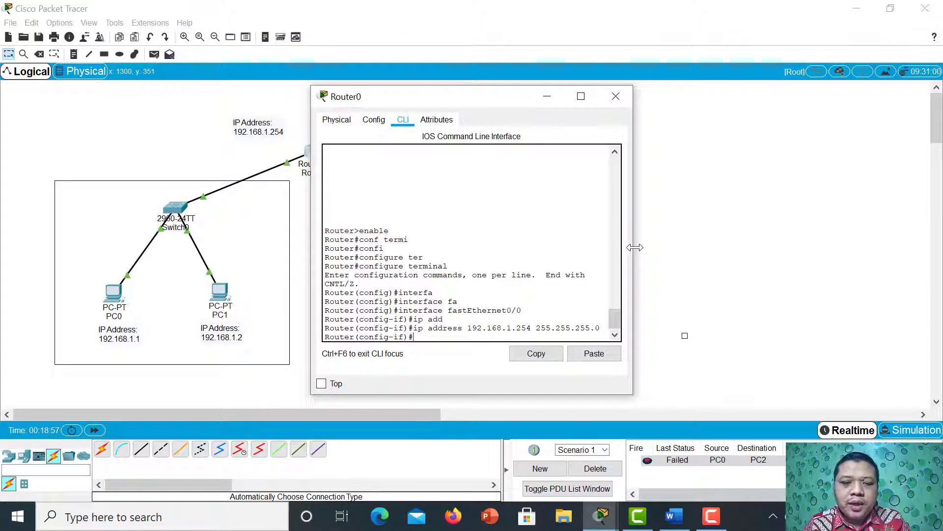
Enable the fastEthernet0/0 interface with no shutdown and exit back to global configuration mode.
{"action": "type", "text": "no s"}
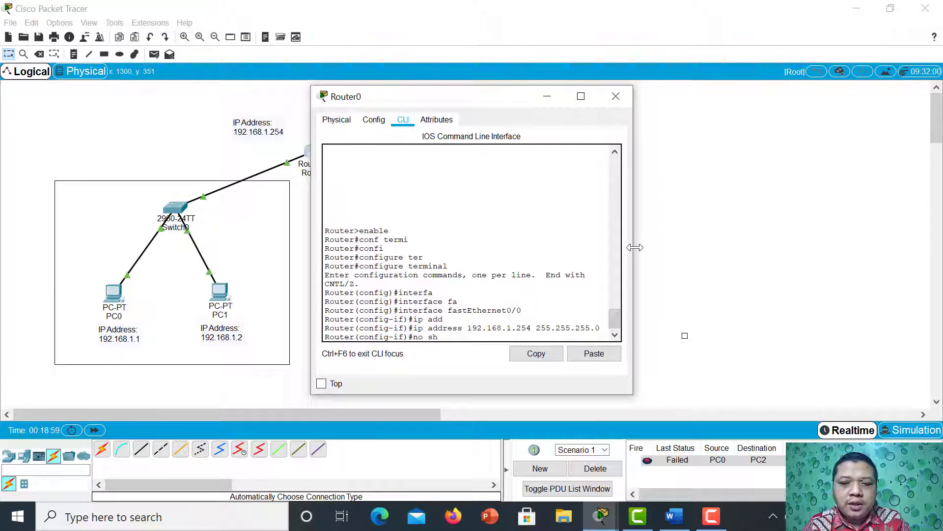
{"action": "type", "text": "h"}
{"action": "key", "text": "Tab"}
{"action": "key", "text": "Return"}
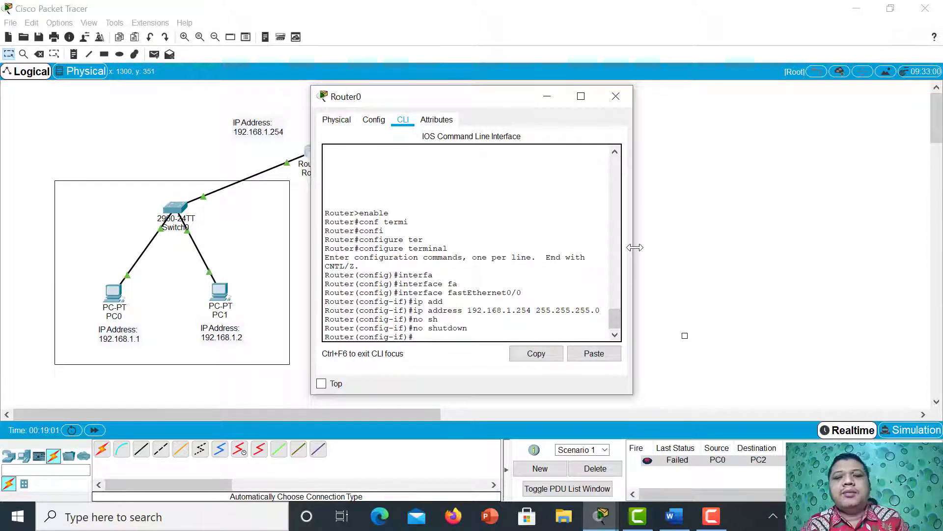
{"action": "type", "text": "exit"}
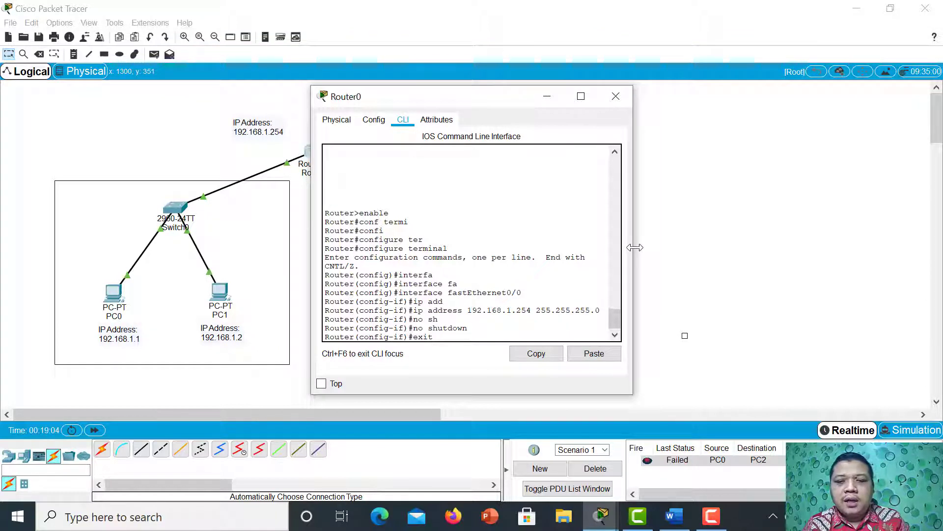
{"action": "key", "text": "Return"}
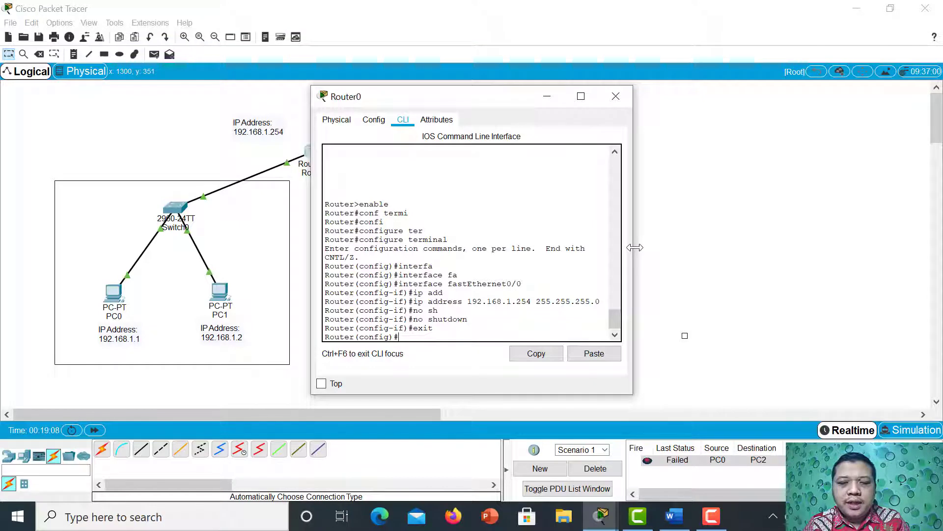
Enter interface configuration mode for fastEthernet1/0 in Router0's command line.
{"action": "type", "text": "inter"}
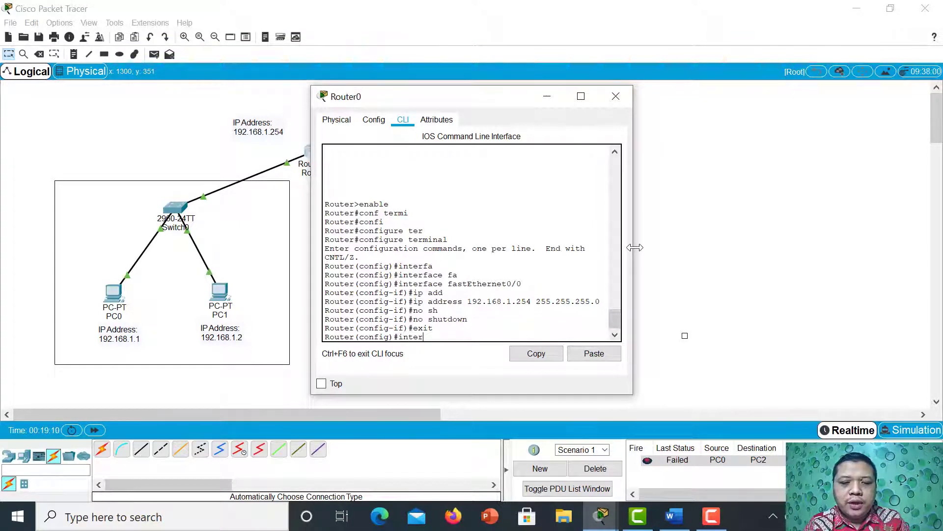
{"action": "type", "text": "fa"}
{"action": "key", "text": "Tab"}
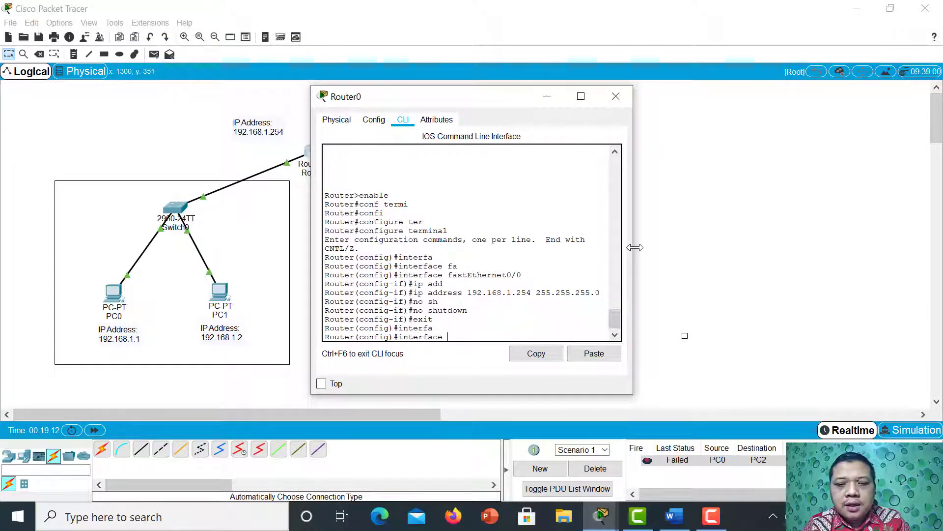
{"action": "type", "text": "fa"}
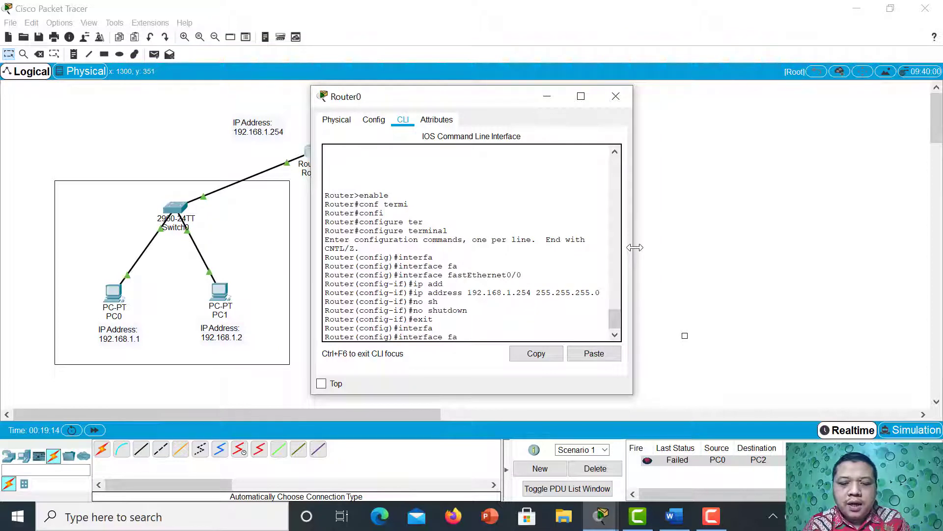
{"action": "key", "text": "Tab"}
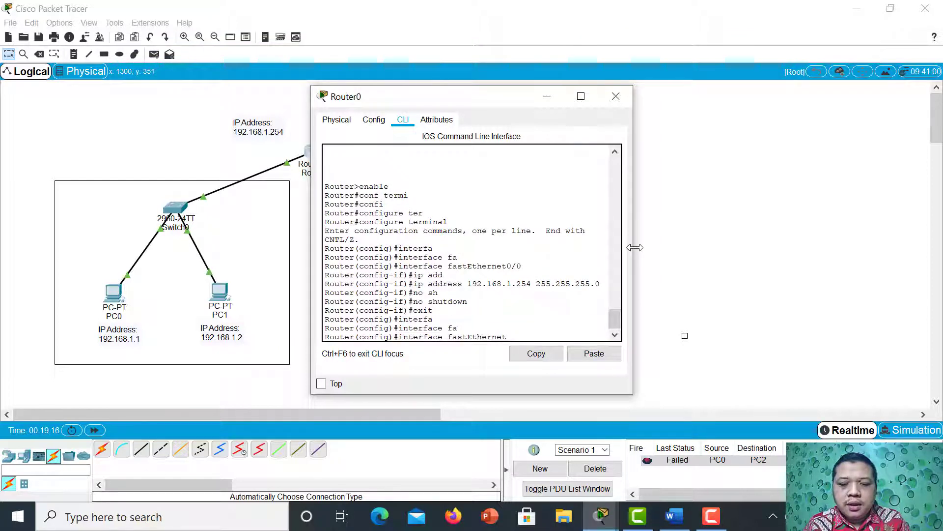
{"action": "key", "text": "BackSpace"}
{"action": "type", "text": "1"}
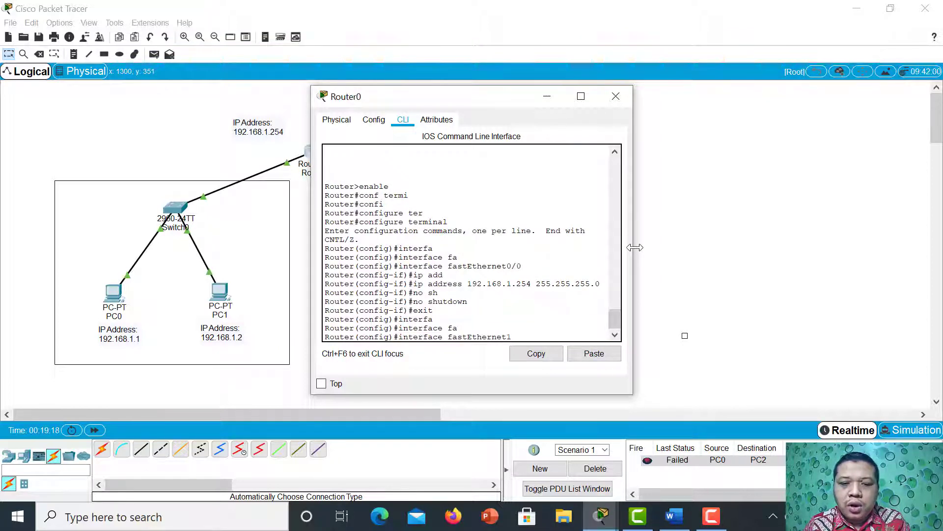
{"action": "type", "text": "/0"}
{"action": "key", "text": "Return"}
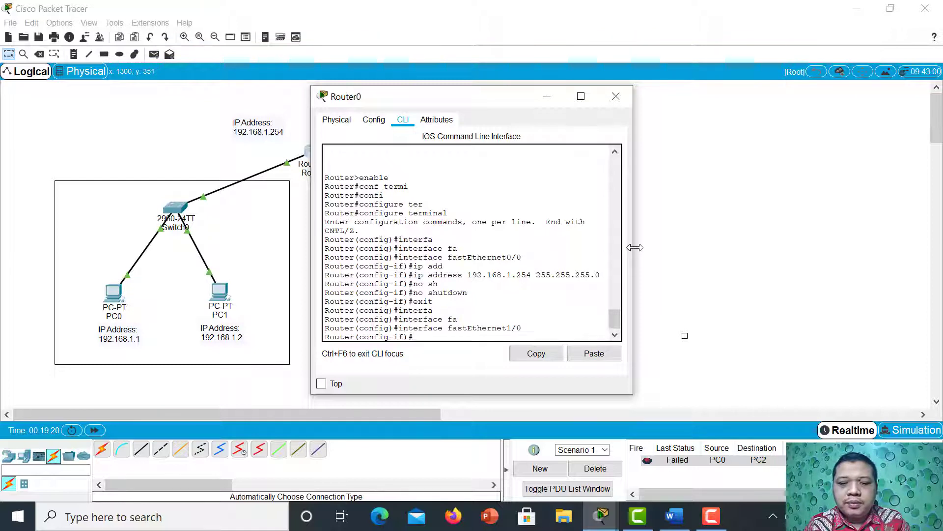
Assign IP address 192.168.2.254 with subnet mask 255.255.255.0 to Router0's fastEthernet1/0 interface.
{"action": "type", "text": "i[p"}
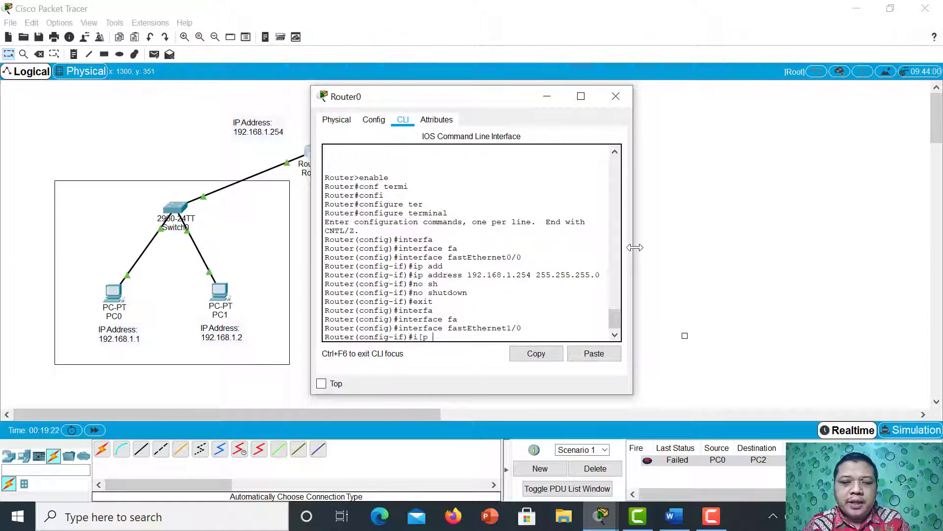
{"action": "key", "text": "BackSpace"}
{"action": "key", "text": "BackSpace"}
{"action": "key", "text": "BackSpace"}
{"action": "type", "text": "p ad"}
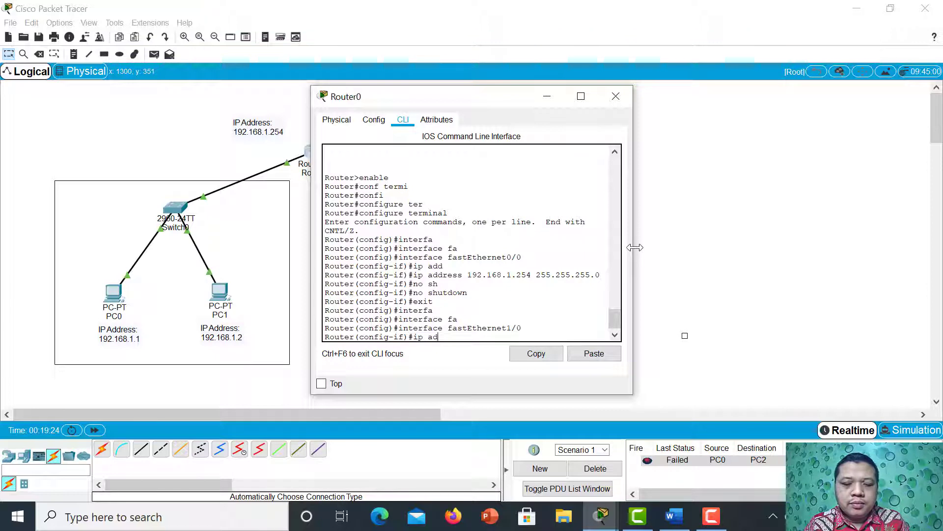
{"action": "type", "text": "d"}
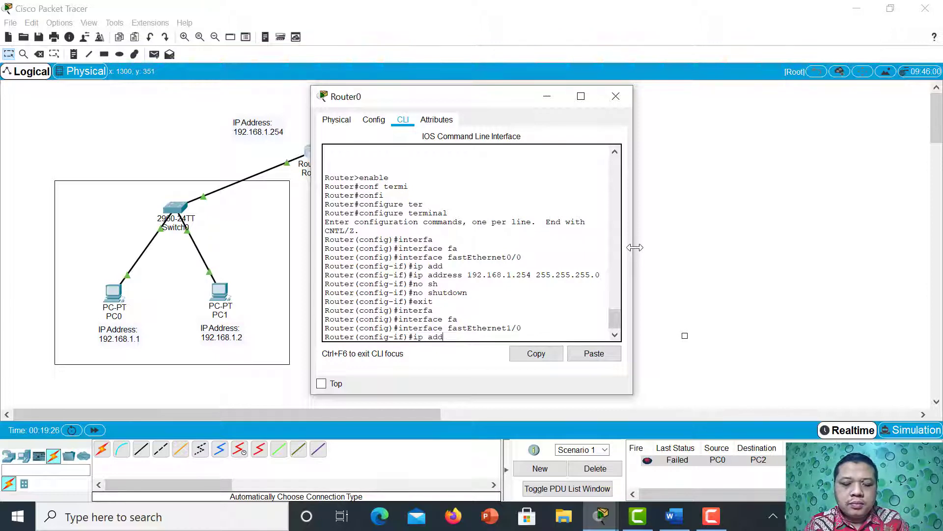
{"action": "type", "text": "ress"}
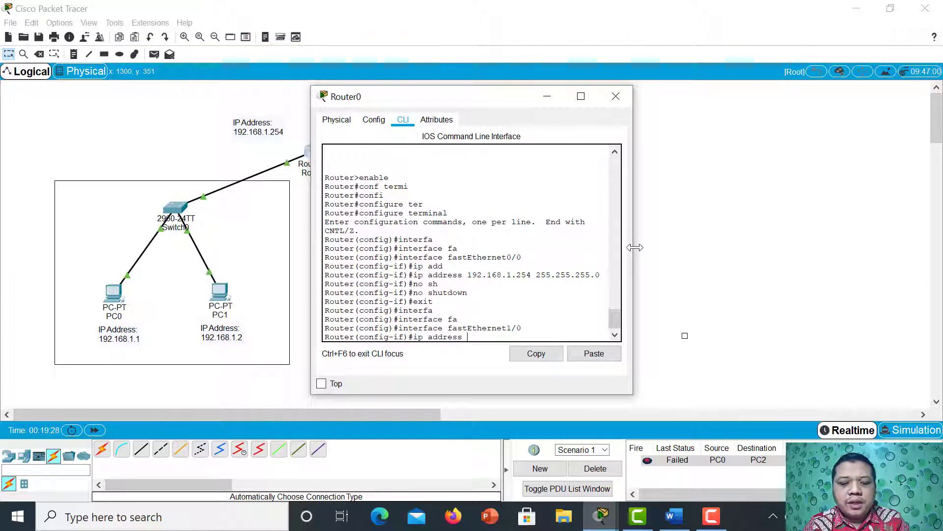
{"action": "type", "text": " 192.1"}
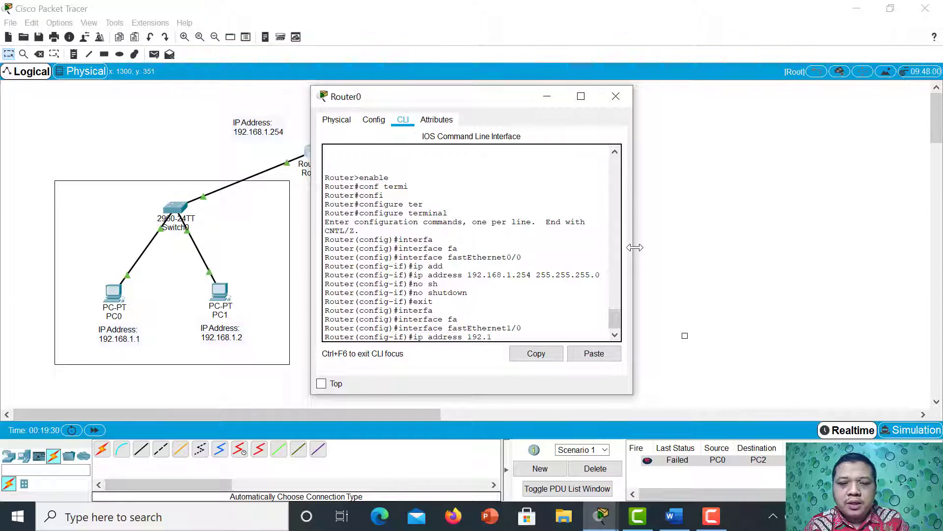
{"action": "type", "text": "68"}
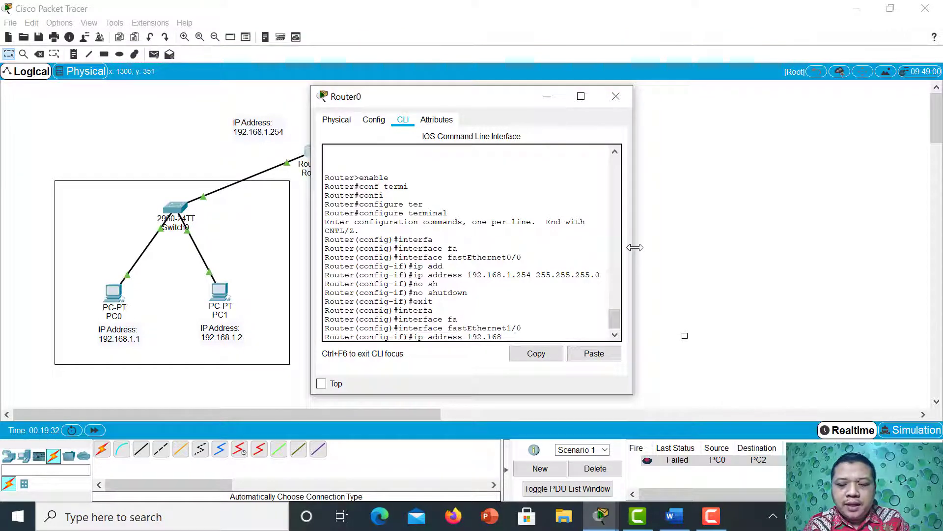
{"action": "type", "text": ".2"}
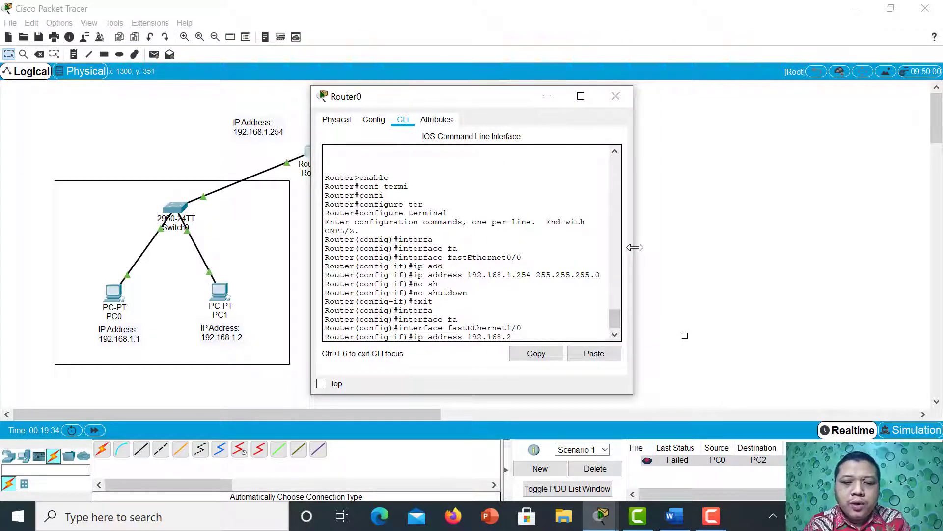
{"action": "type", "text": ".25"}
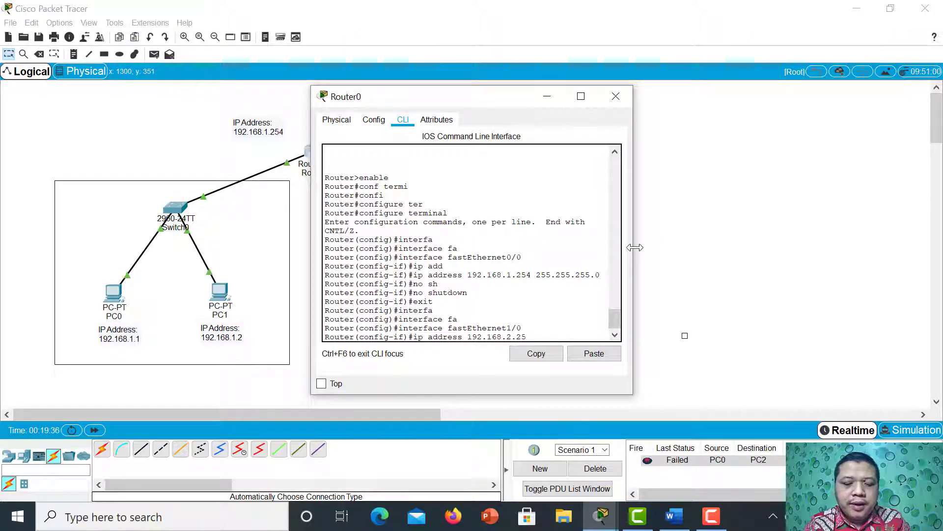
{"action": "type", "text": "4 "}
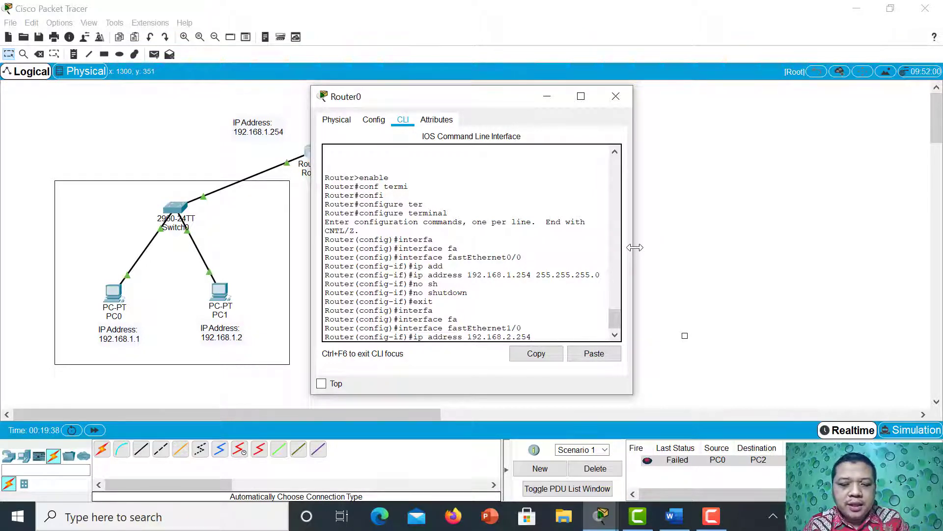
{"action": "type", "text": "255"}
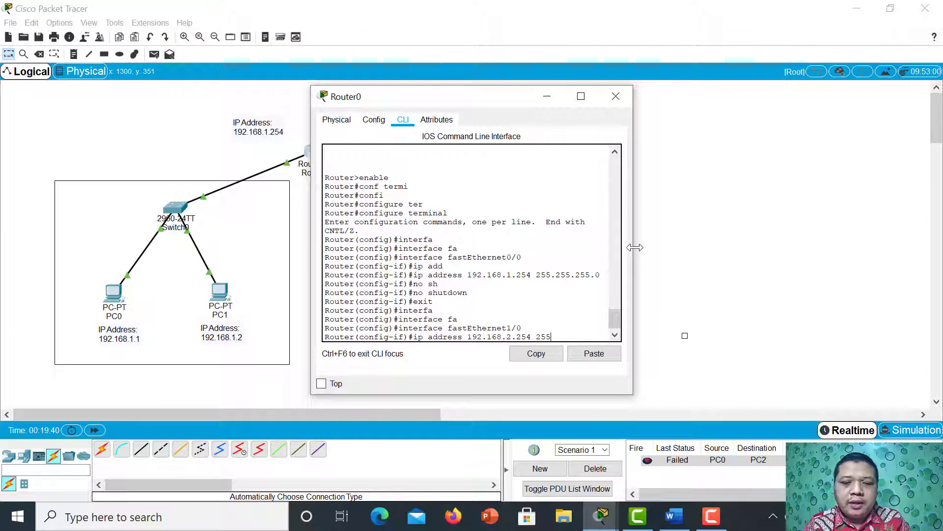
{"action": "type", "text": ".255"}
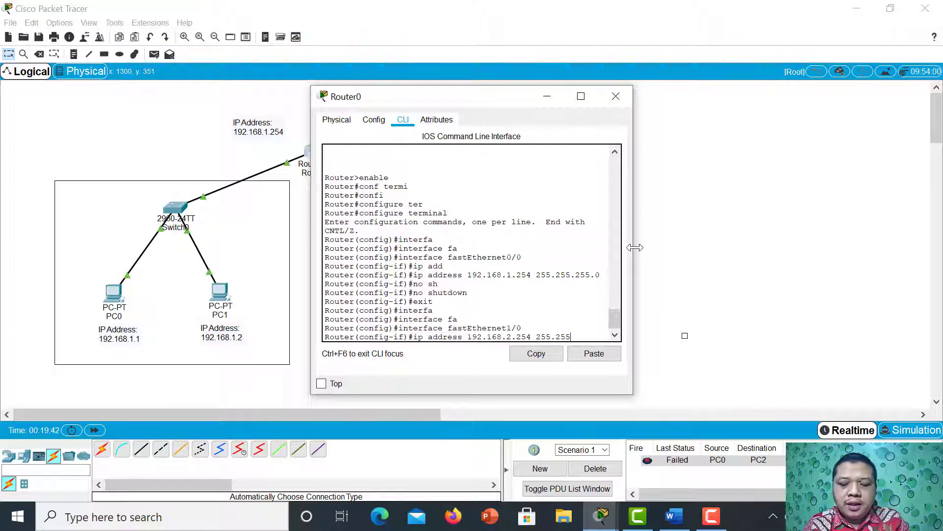
{"action": "type", "text": ".255.0"}
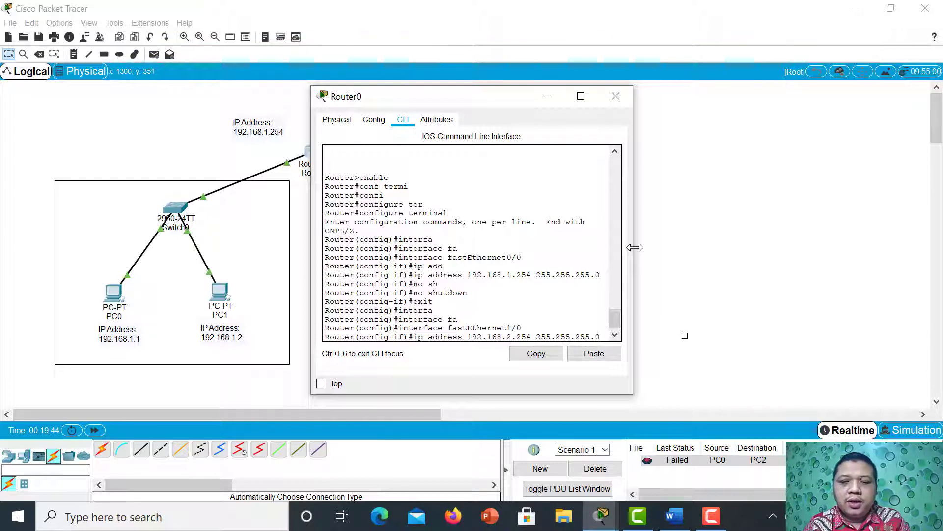
{"action": "key", "text": "Return"}
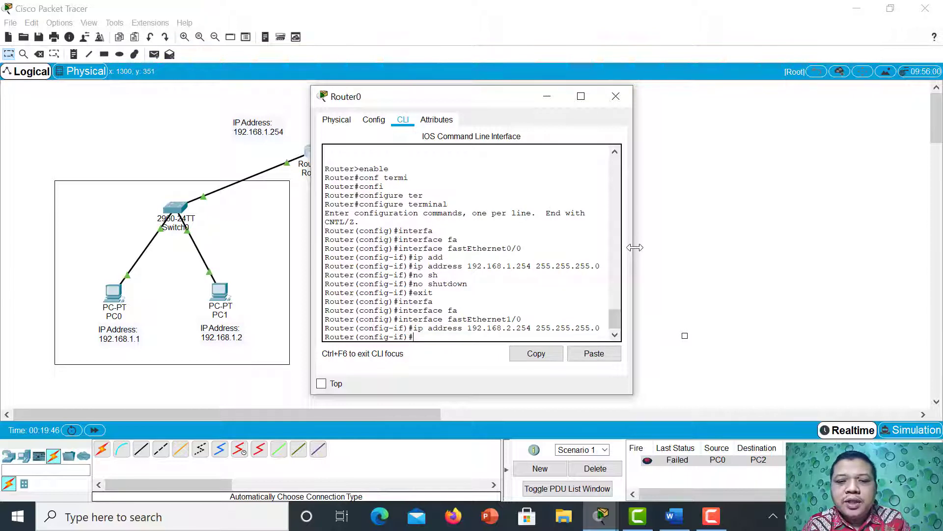
Enable the fastEthernet1/0 interface with no shutdown, then exit interface configuration mode and close Router0's window.
{"action": "type", "text": "n"}
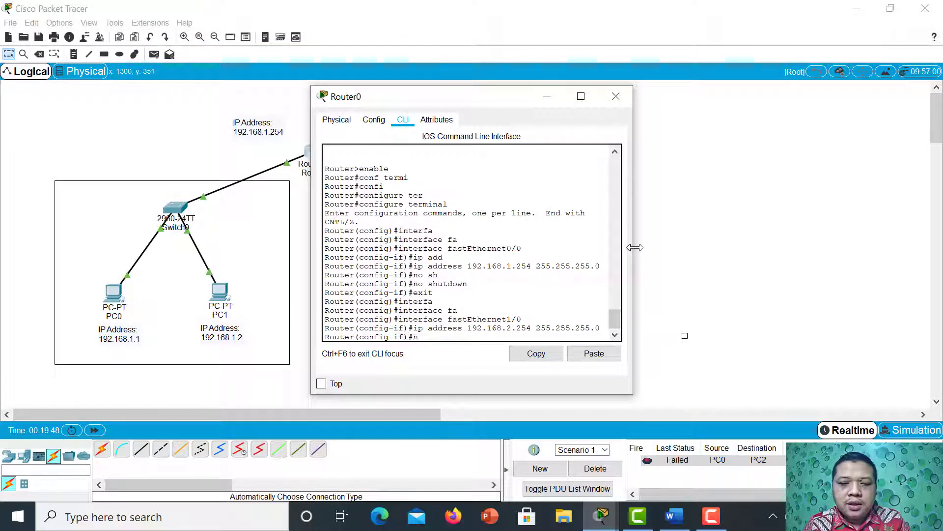
{"action": "type", "text": "o shu"}
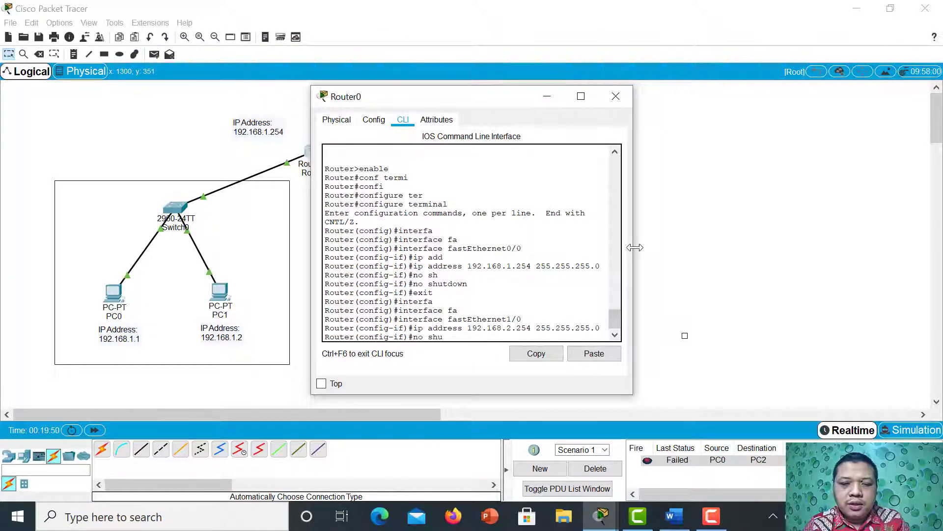
{"action": "key", "text": "Tab"}
{"action": "key", "text": "Return"}
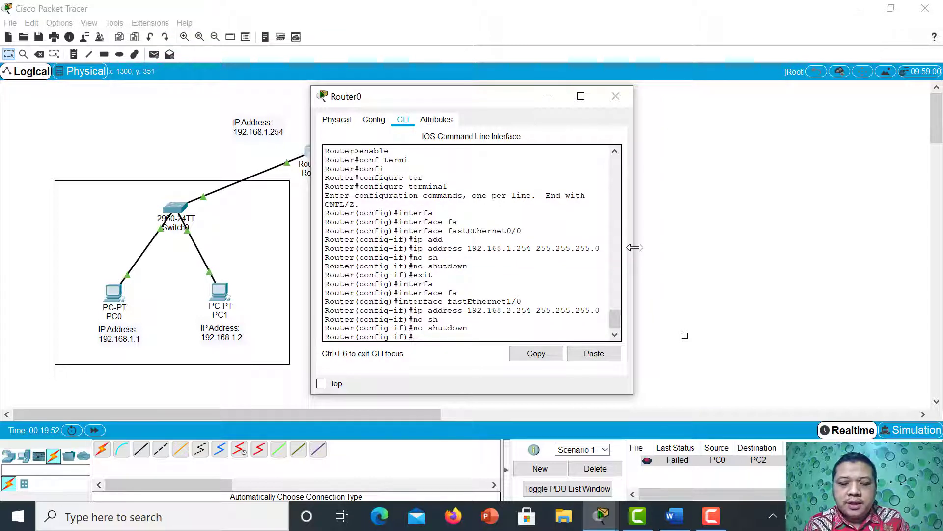
{"action": "type", "text": "exi"}
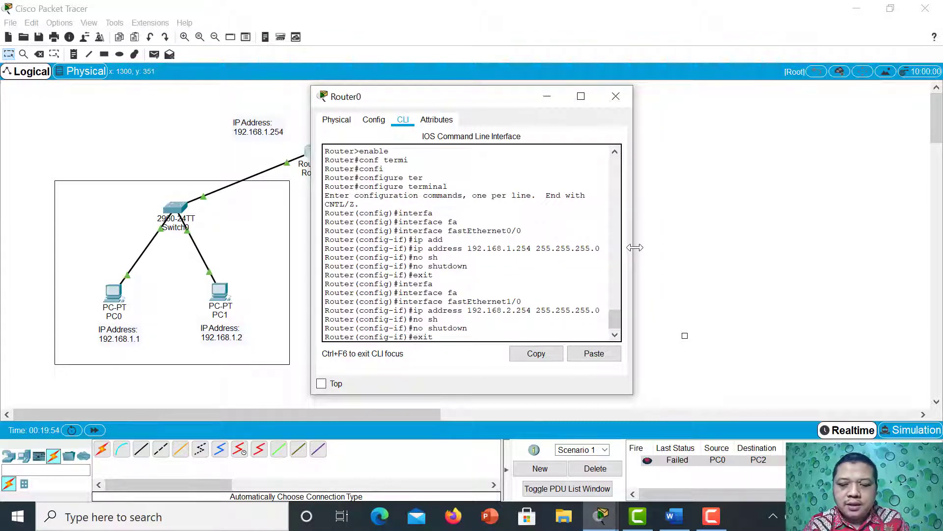
{"action": "type", "text": "t"}
{"action": "key", "text": "Return"}
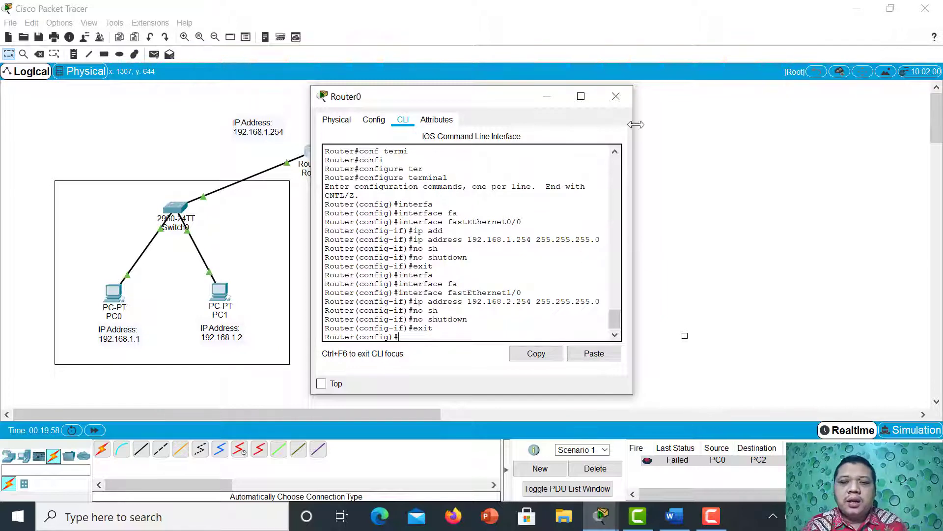
{"action": "left_click", "coordinate": [619, 95]}
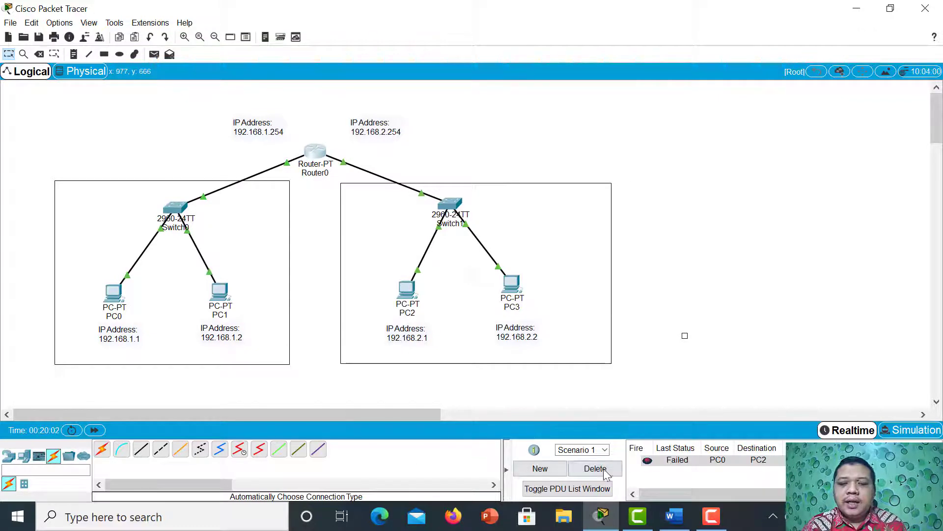
Create a new PDU scenario and send a simple PDU from PC0 to PC1.
{"action": "left_click", "coordinate": [539, 468]}
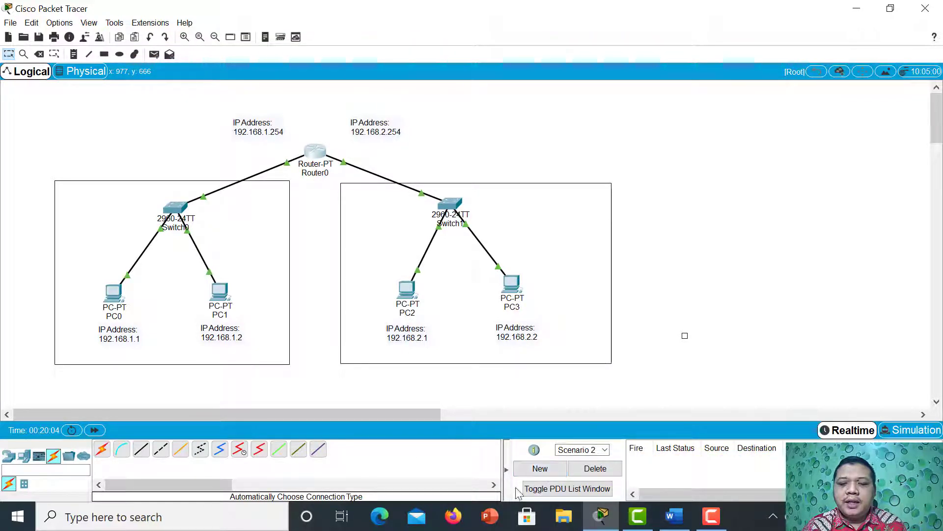
{"action": "left_click", "coordinate": [153, 54]}
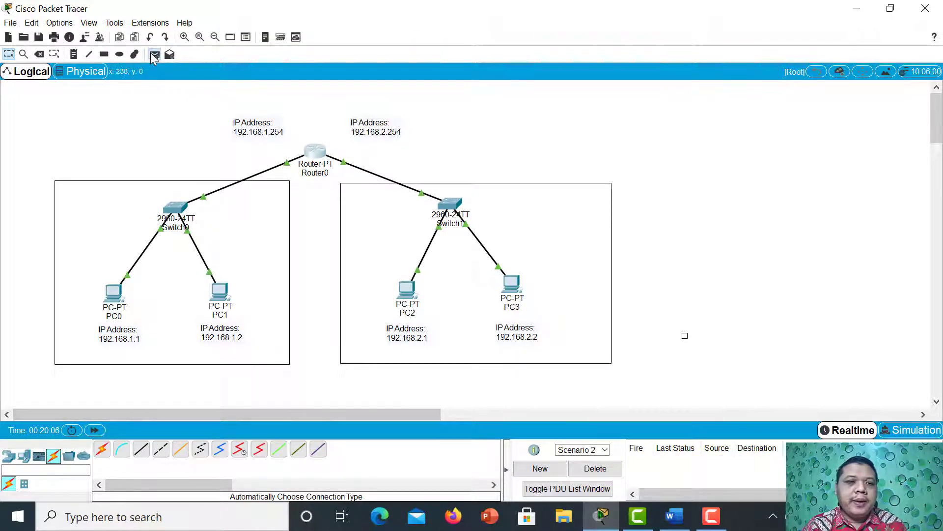
{"action": "left_click", "coordinate": [219, 292]}
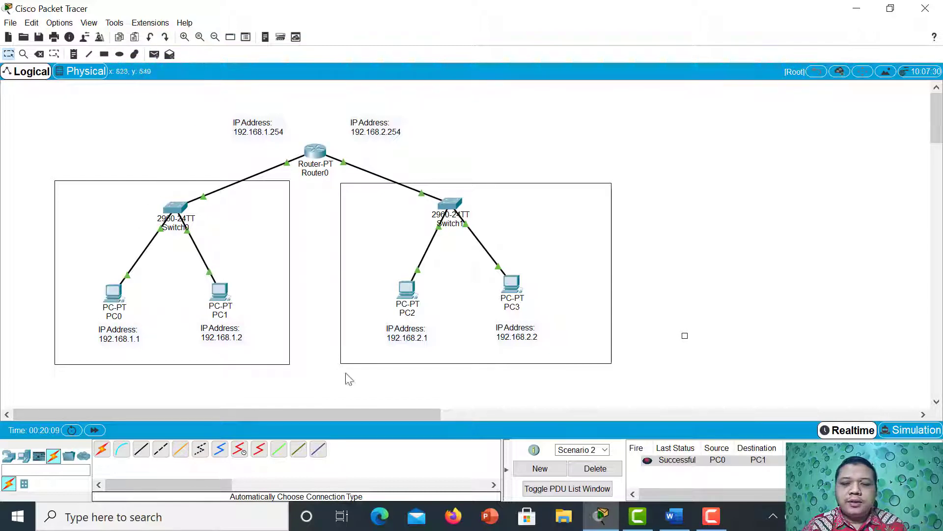
Create another scenario and send a simple PDU from PC0 to Router0.
{"action": "left_click", "coordinate": [533, 468]}
{"action": "left_click", "coordinate": [154, 54]}
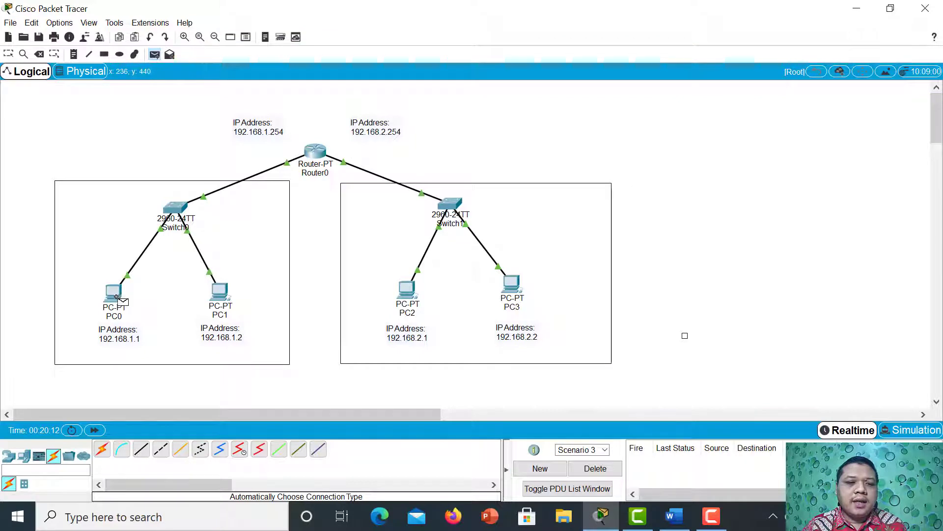
{"action": "left_click", "coordinate": [113, 292]}
{"action": "left_click", "coordinate": [305, 153]}
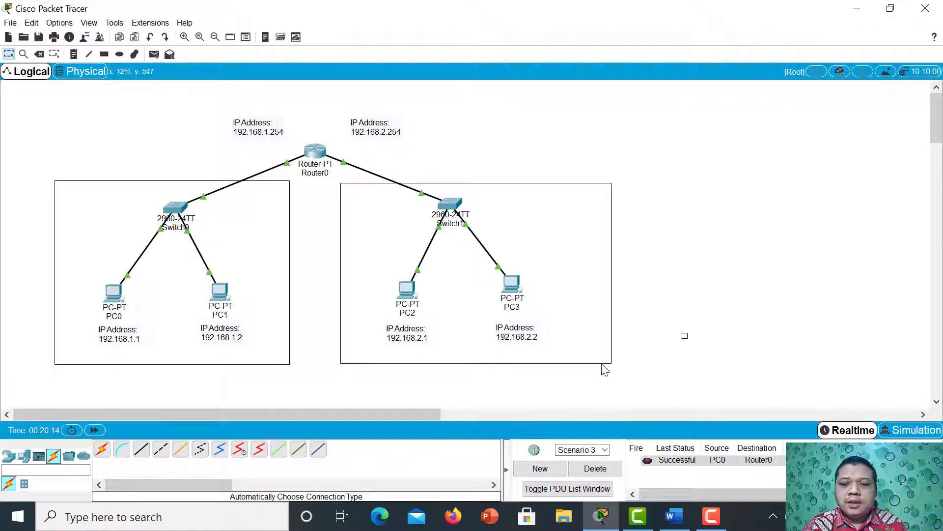
Test the link between both networks by sending a simple PDU from PC0 to PC2 in a new scenario.
{"action": "left_click", "coordinate": [553, 469]}
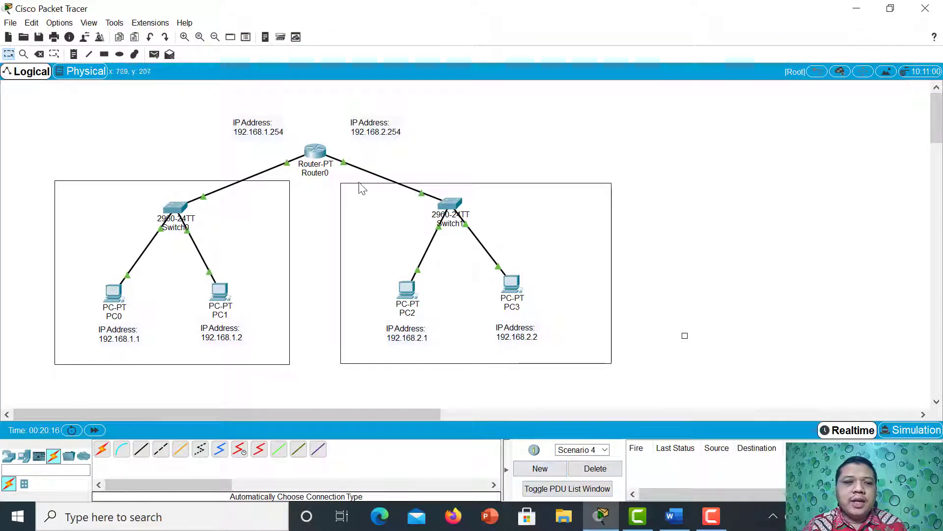
{"action": "left_click", "coordinate": [152, 54]}
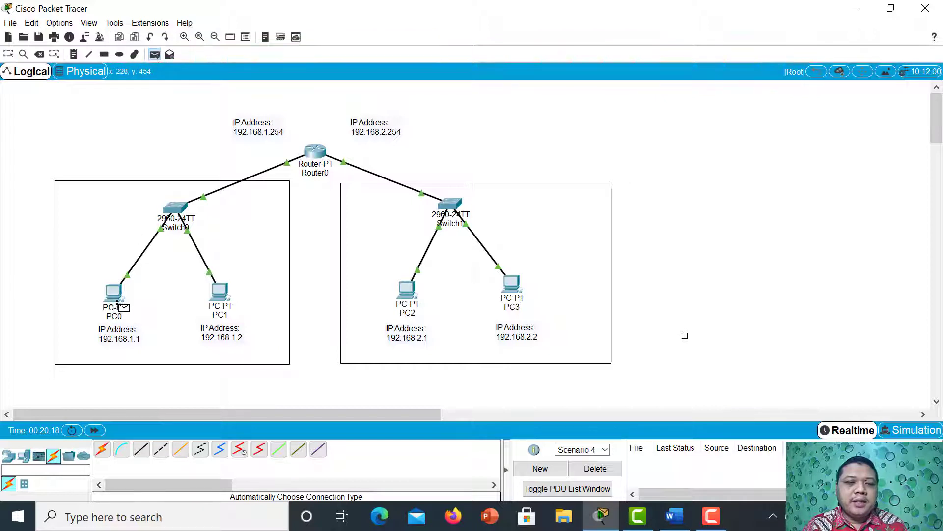
{"action": "left_click", "coordinate": [120, 297]}
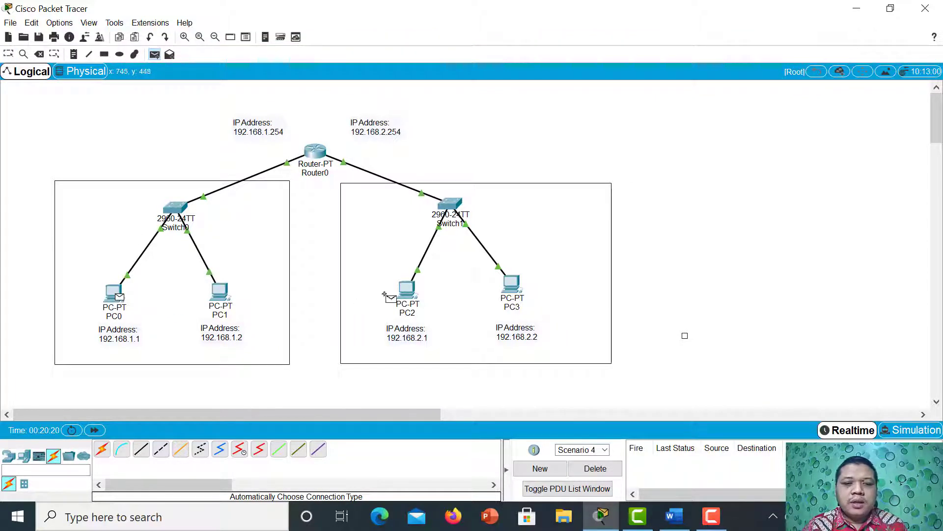
{"action": "left_click", "coordinate": [407, 290]}
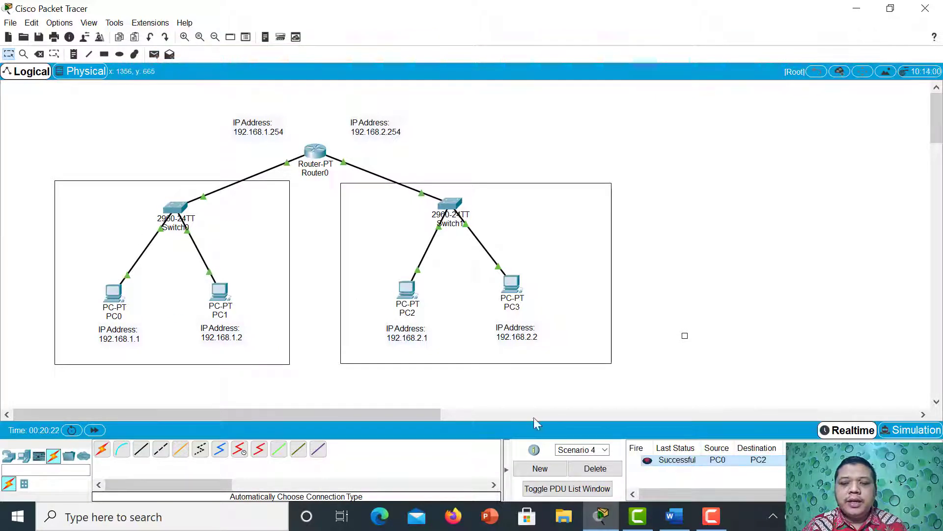
Send a simple PDU from PC0 to PC3 in a new scenario.
{"action": "left_click", "coordinate": [540, 468]}
{"action": "left_click", "coordinate": [154, 54]}
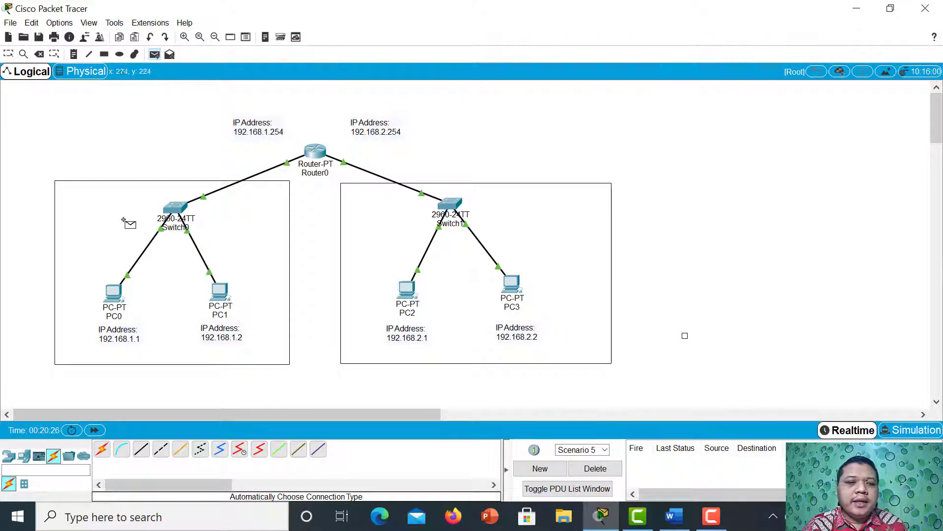
{"action": "left_click", "coordinate": [114, 292]}
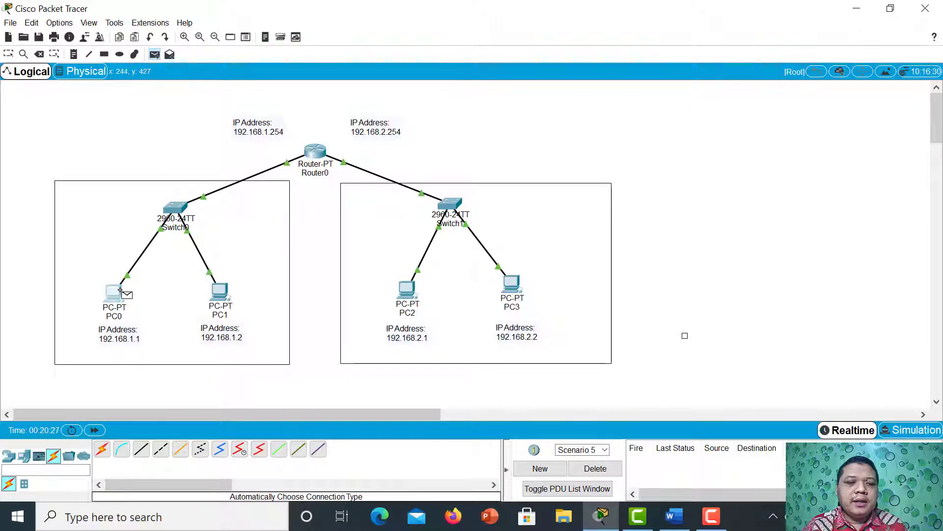
{"action": "left_click", "coordinate": [512, 284]}
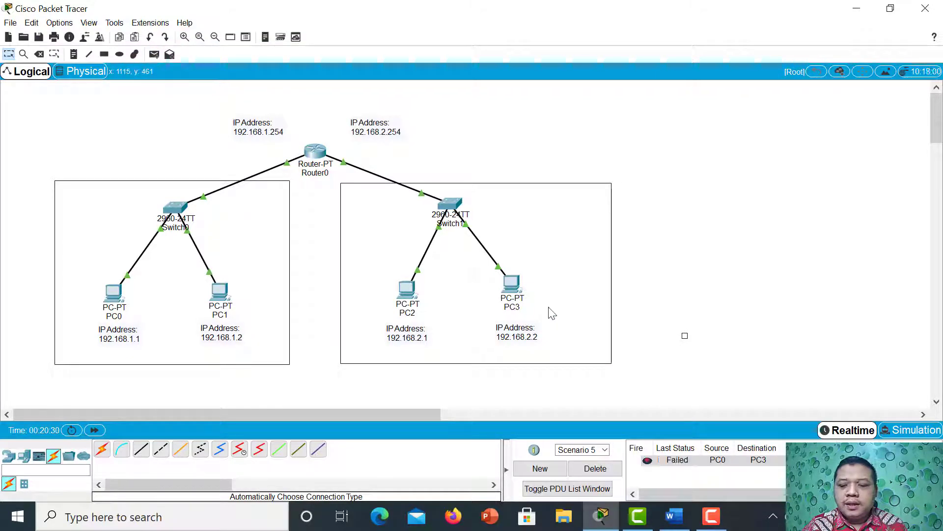
Set PC3's default gateway to 192.168.2.254 in its IP configuration.
{"action": "left_click", "coordinate": [511, 290]}
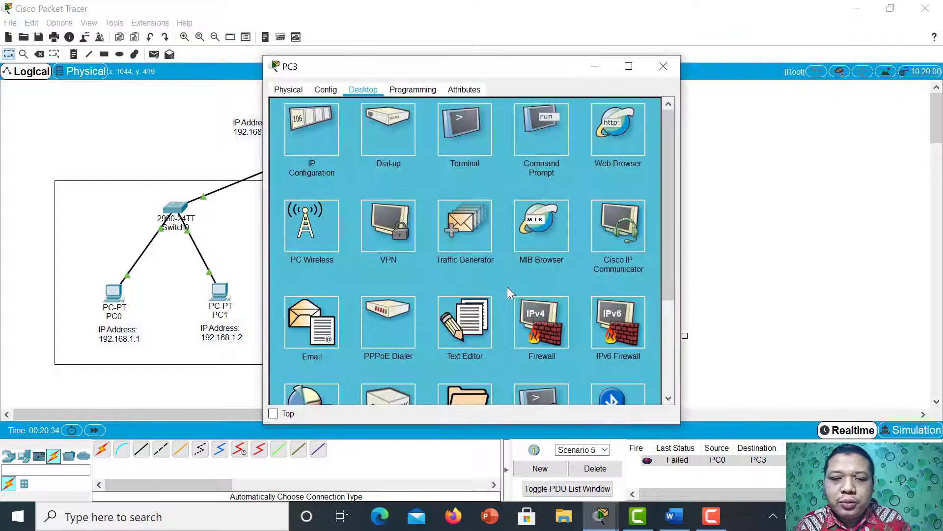
{"action": "left_click", "coordinate": [333, 157]}
{"action": "left_click", "coordinate": [458, 199]}
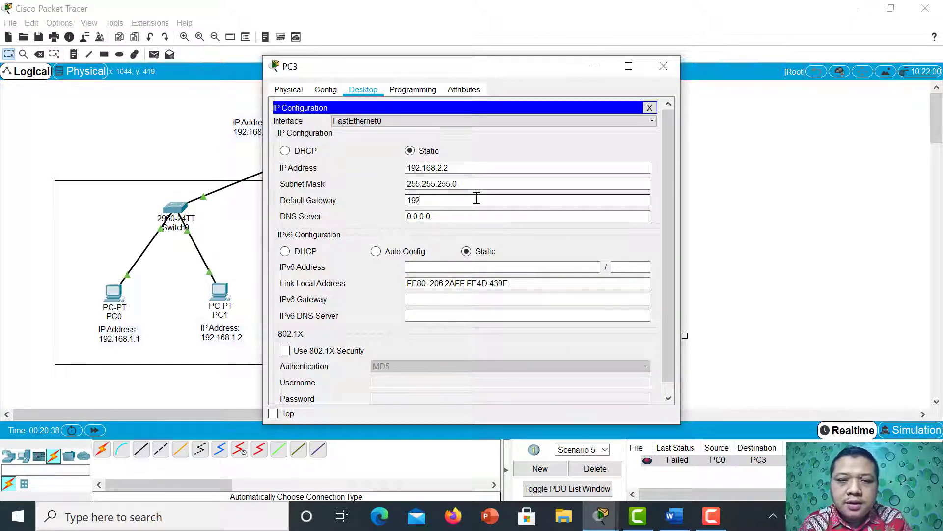
{"action": "key", "text": "BackSpace"}
{"action": "key", "text": "BackSpace"}
{"action": "key", "text": "BackSpace"}
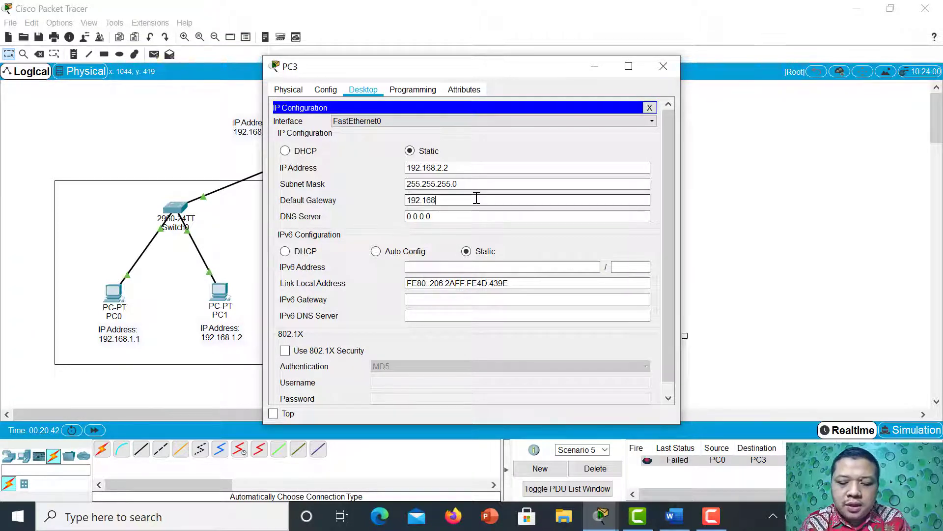
{"action": "type", "text": "254"}
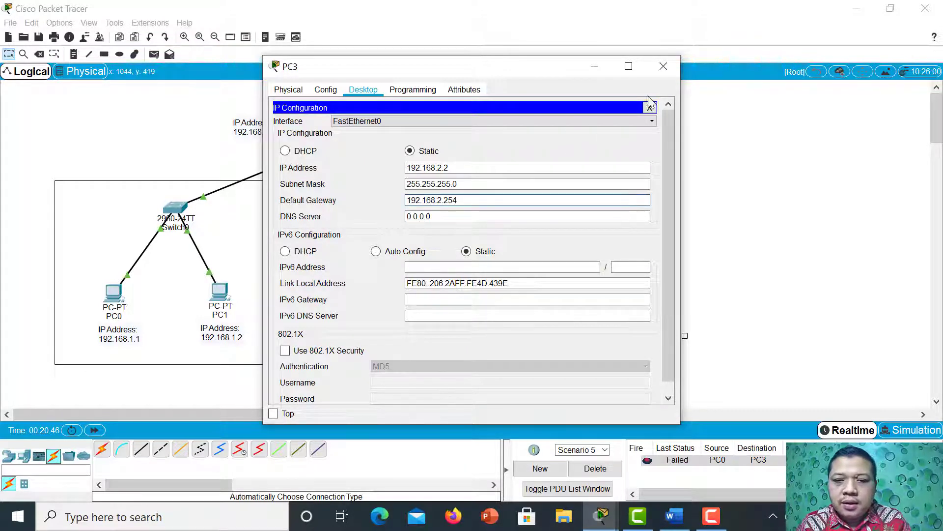
Close PC3's configuration and move PC3 closer to PC2, placing its IP address label directly beneath it.
{"action": "left_click", "coordinate": [663, 66]}
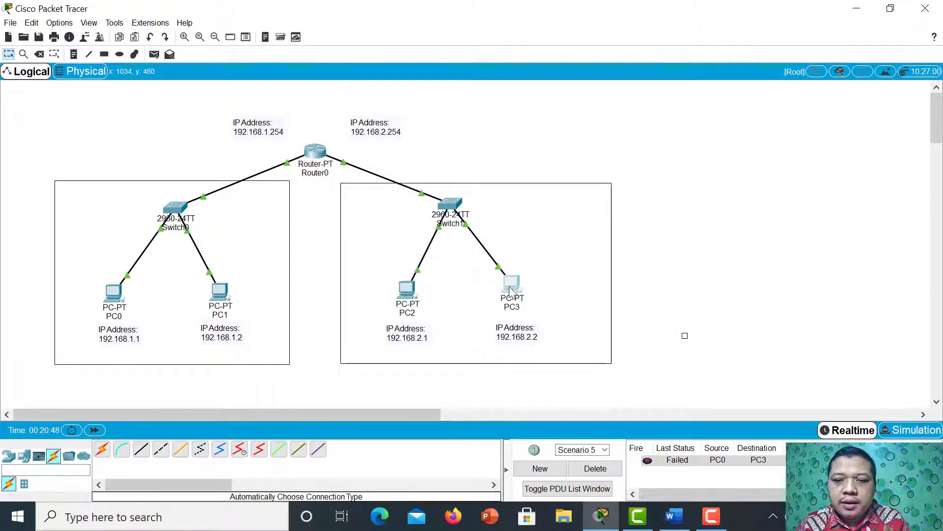
{"action": "left_click_drag", "start_coordinate": [514, 280], "coordinate": [498, 284]}
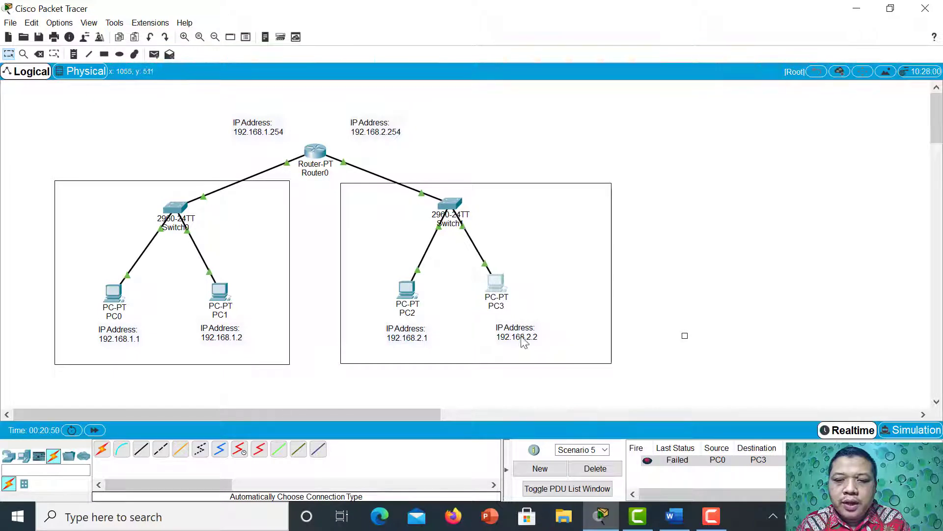
{"action": "left_click_drag", "start_coordinate": [521, 332], "coordinate": [508, 326]}
{"action": "left_click", "coordinate": [549, 320]}
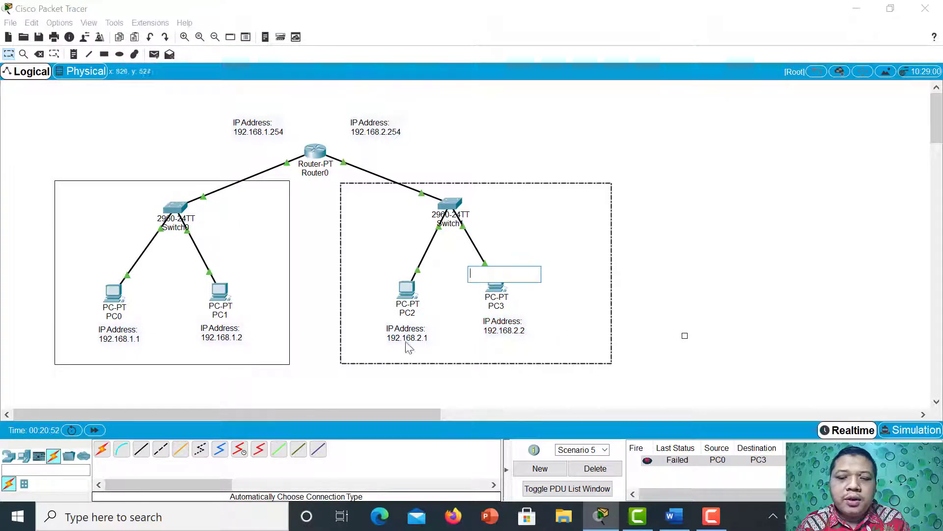
{"action": "left_click", "coordinate": [489, 334]}
{"action": "left_click_drag", "start_coordinate": [489, 334], "coordinate": [489, 339]}
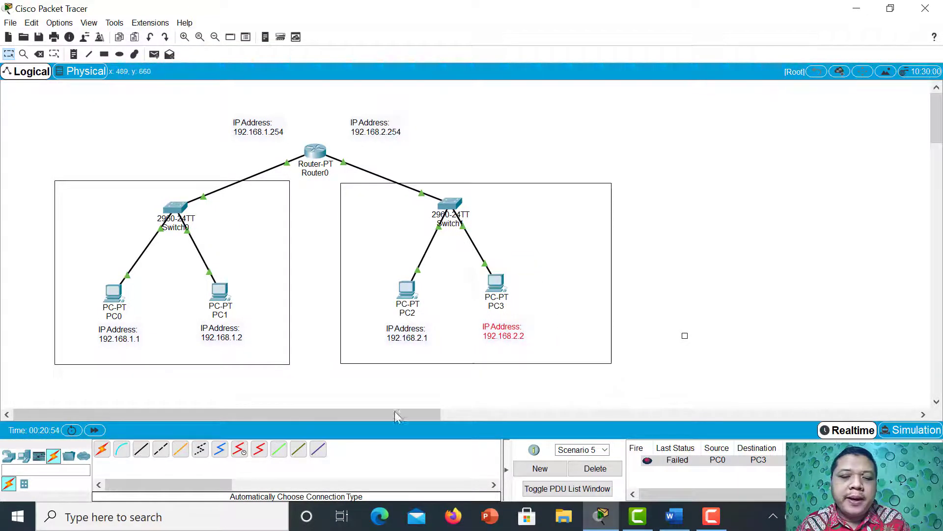
Create a new scenario and send simple PDUs from PC0 to PC2 and from PC0 to PC3.
{"action": "left_click", "coordinate": [533, 469]}
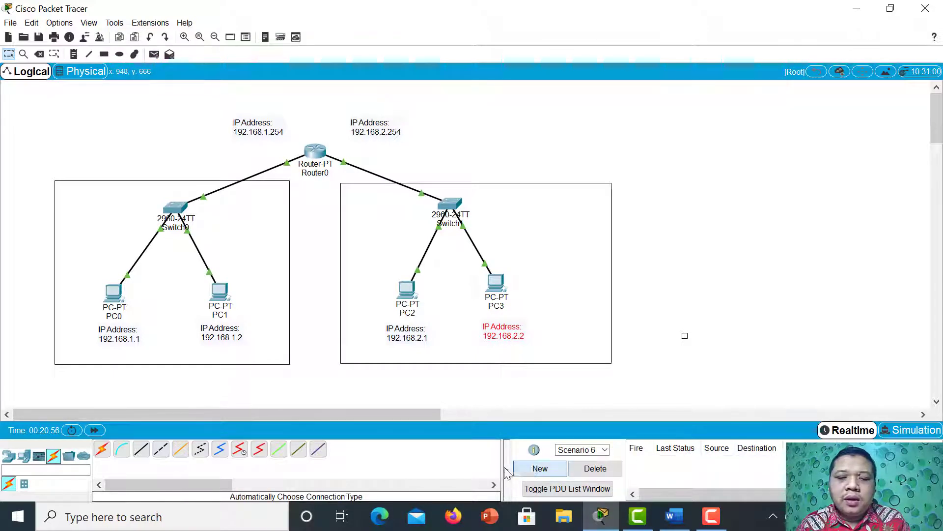
{"action": "left_click", "coordinate": [154, 54]}
{"action": "left_click", "coordinate": [117, 292]}
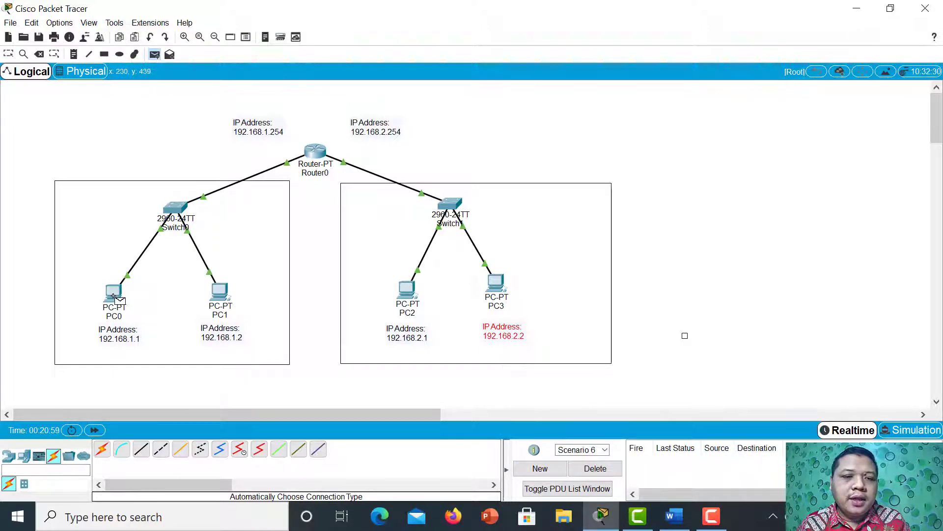
{"action": "left_click", "coordinate": [410, 294]}
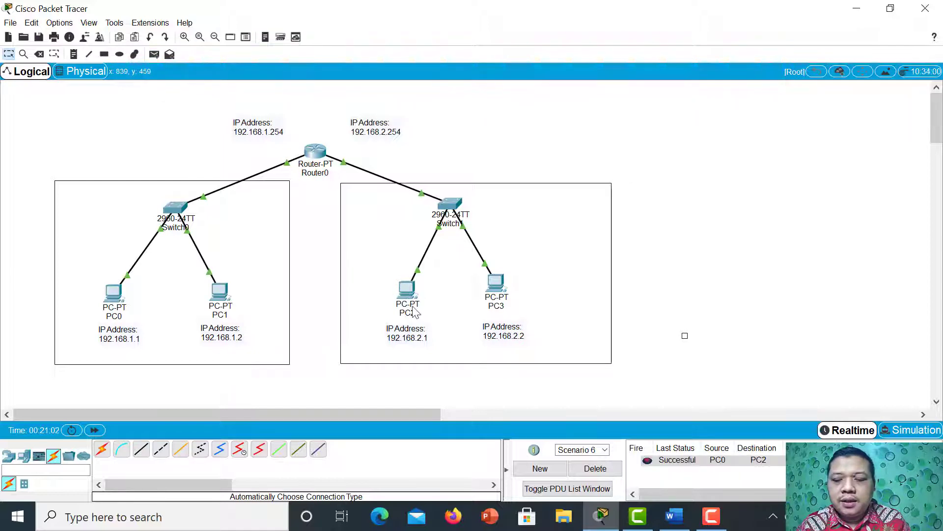
{"action": "left_click", "coordinate": [153, 54]}
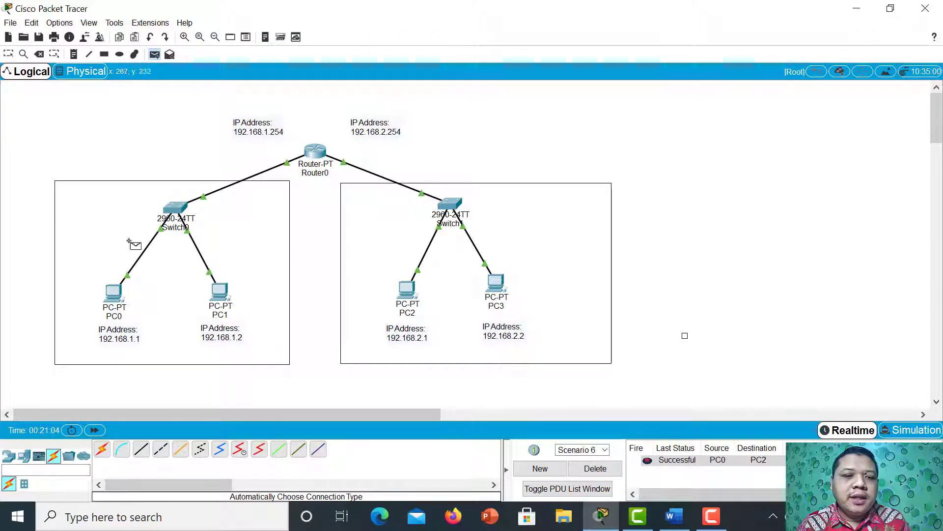
{"action": "left_click", "coordinate": [116, 292]}
{"action": "left_click", "coordinate": [493, 284]}
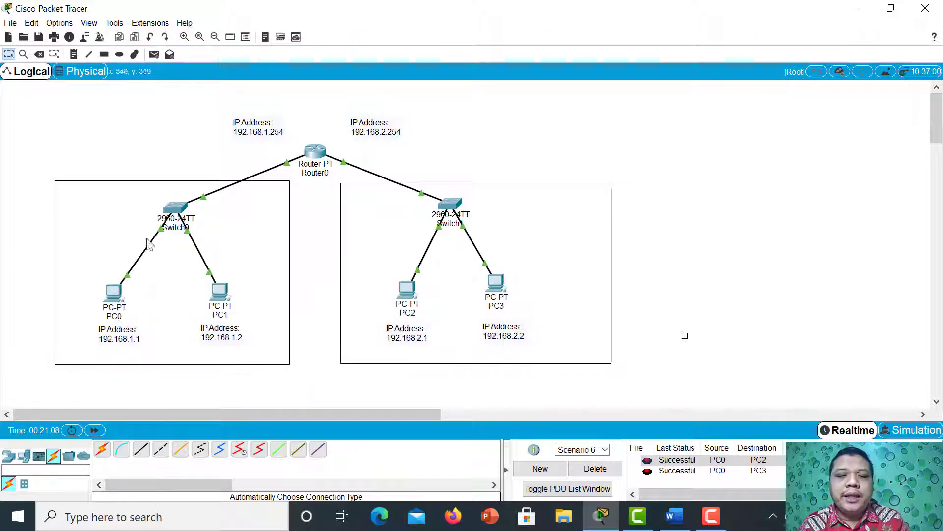
Send simple PDUs from PC1 to PC2 and from PC3 to PC1 in the same scenario.
{"action": "left_click", "coordinate": [154, 55]}
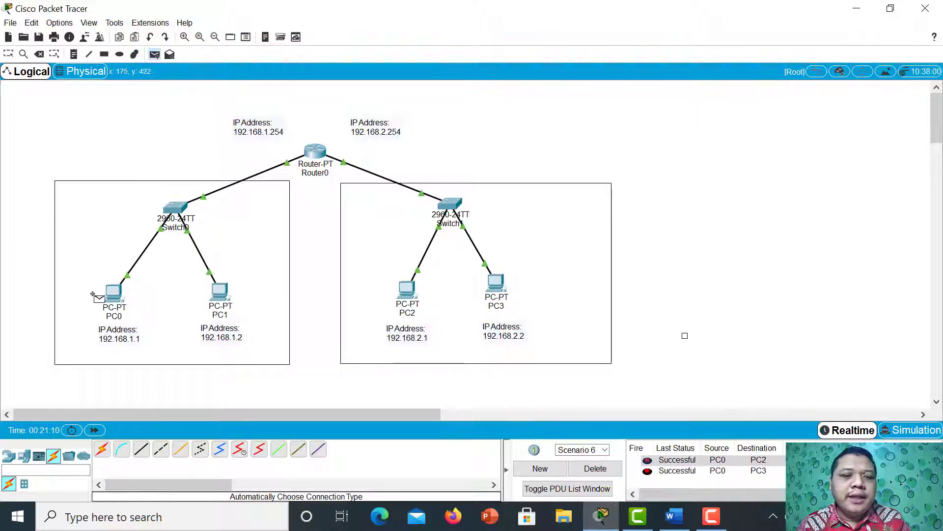
{"action": "left_click", "coordinate": [213, 297]}
{"action": "left_click", "coordinate": [403, 287]}
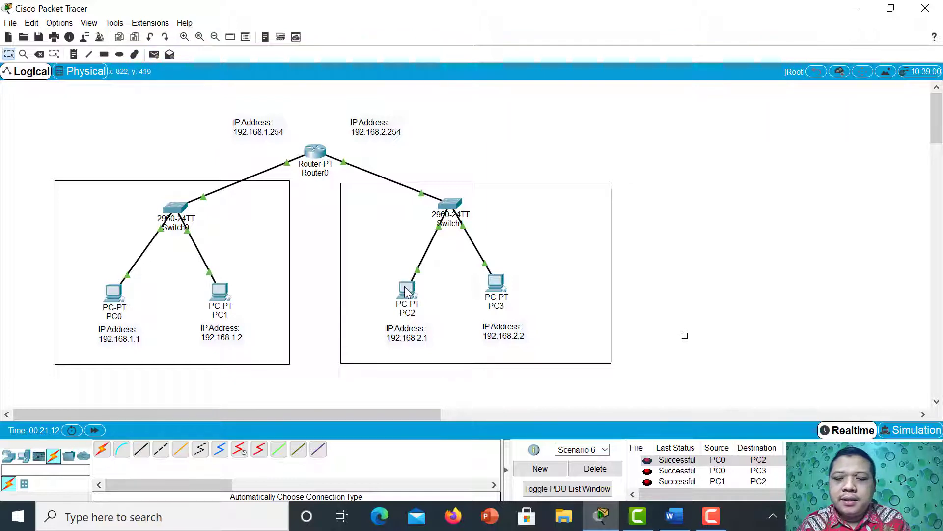
{"action": "left_click", "coordinate": [154, 54]}
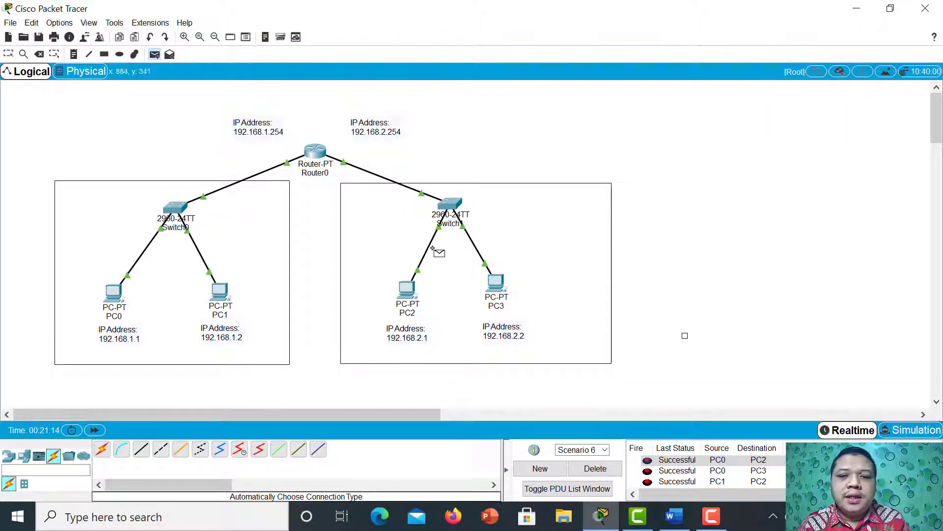
{"action": "left_click", "coordinate": [486, 284]}
{"action": "left_click", "coordinate": [218, 294]}
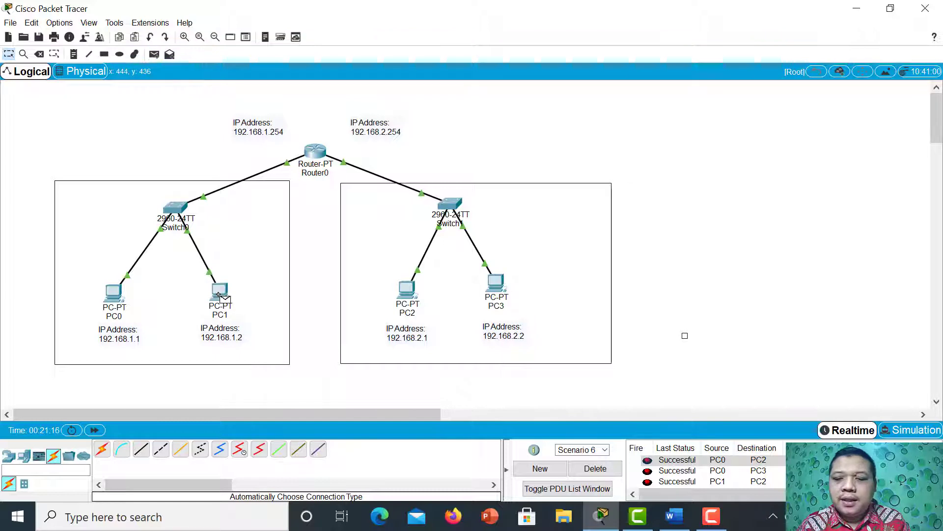
Create another scenario and send a simple PDU with PC2 as both source and destination.
{"action": "left_click", "coordinate": [540, 470]}
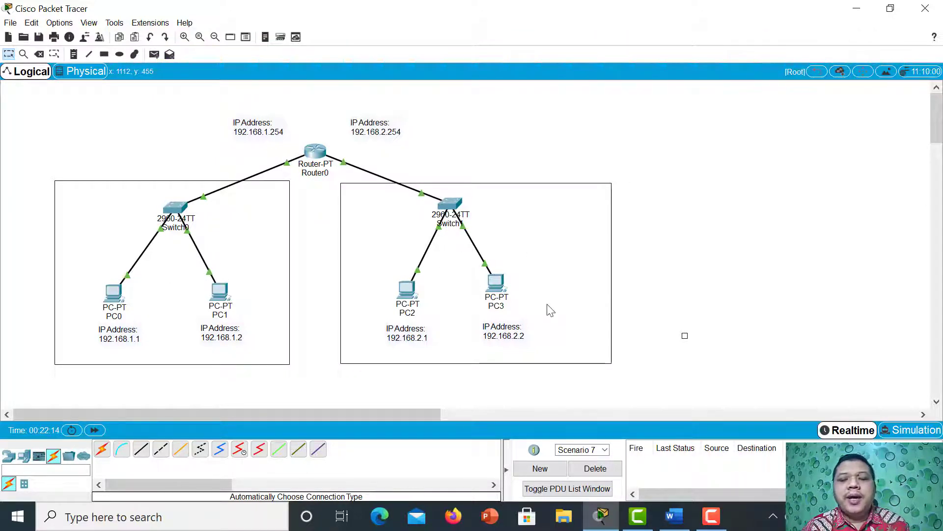
{"action": "left_click", "coordinate": [154, 54]}
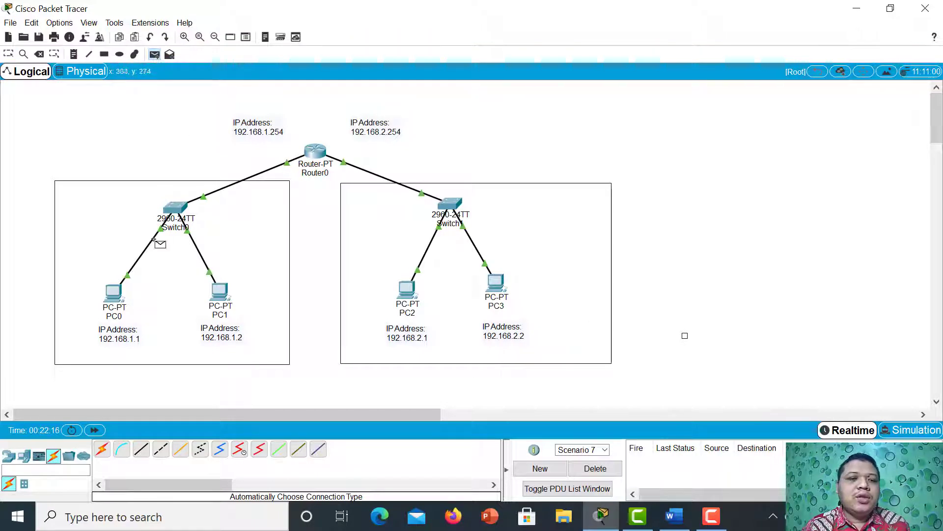
{"action": "left_click", "coordinate": [412, 293]}
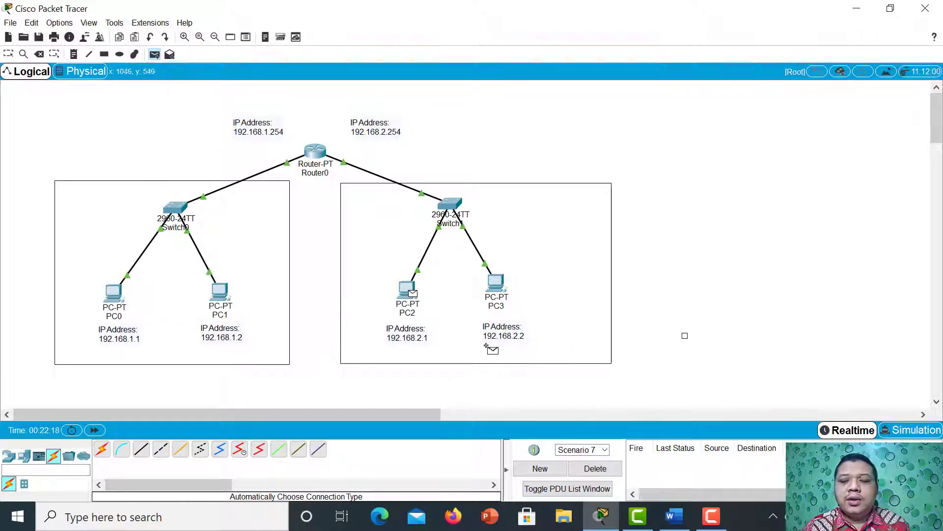
{"action": "left_click", "coordinate": [408, 299]}
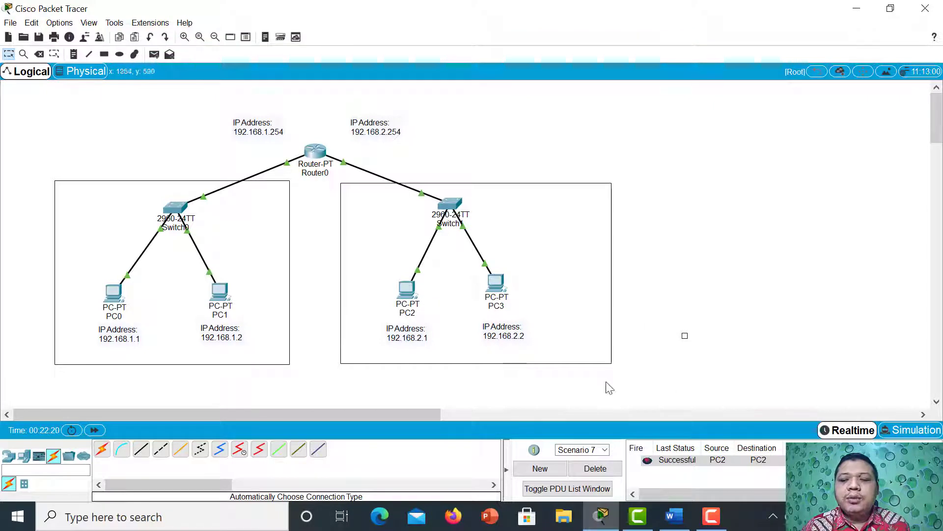
Switch to simulation mode and add a simple PDU from PC0 to PC2 in a new scenario.
{"action": "left_click", "coordinate": [913, 430]}
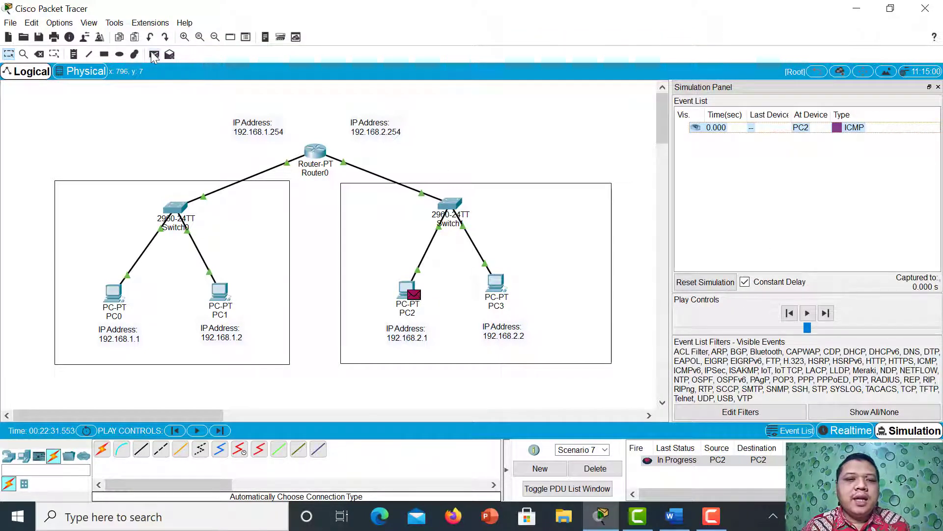
{"action": "left_click", "coordinate": [540, 469]}
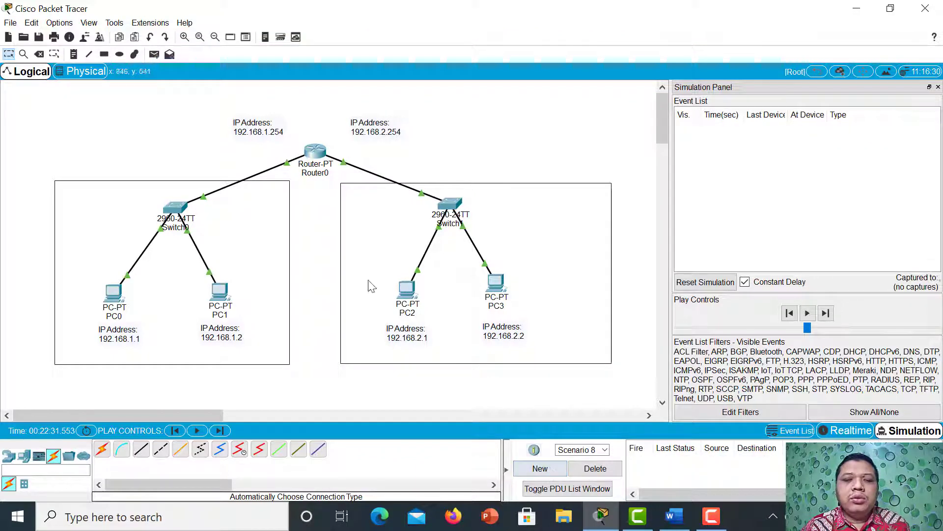
{"action": "left_click", "coordinate": [154, 54]}
{"action": "left_click", "coordinate": [121, 294]}
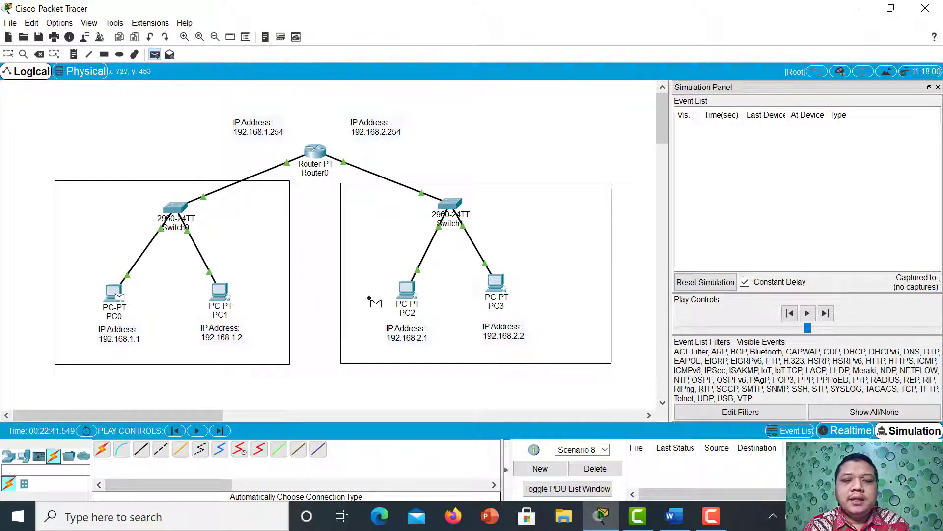
{"action": "left_click", "coordinate": [407, 290]}
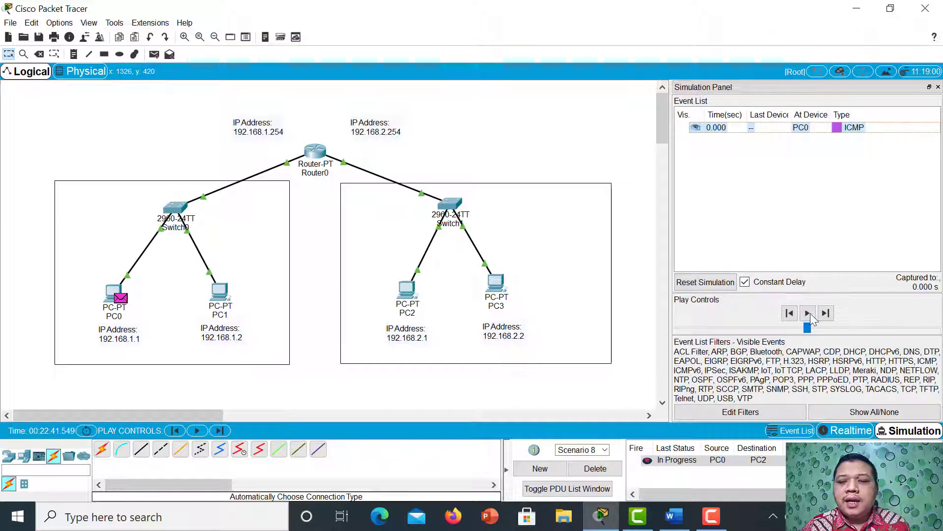
Play the simulation of the PC0-to-PC2 PDU until the reply arrives back at PC0.
{"action": "left_click", "coordinate": [808, 313]}
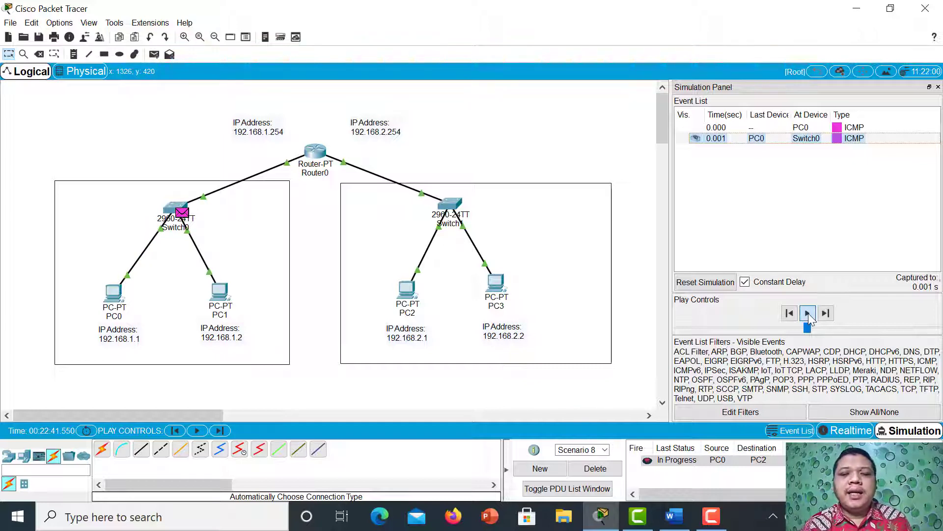
{"action": "left_click", "coordinate": [809, 313]}
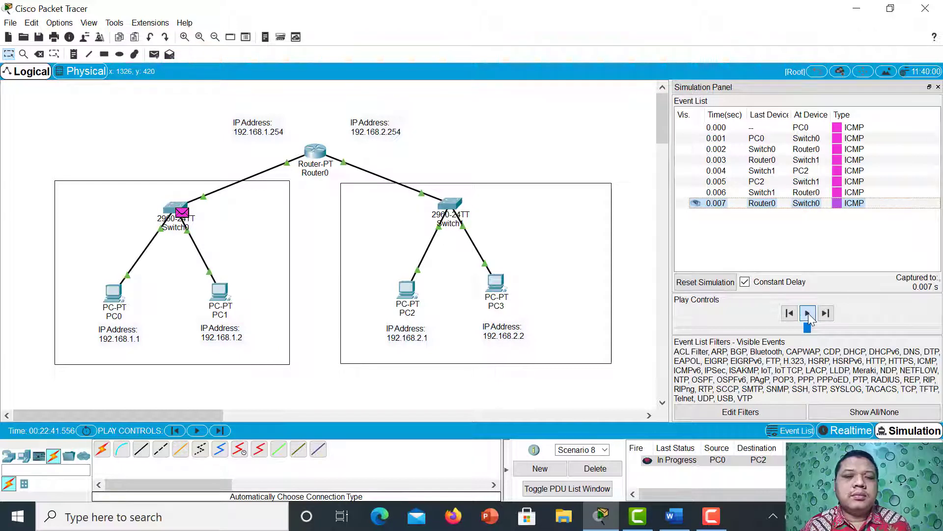
{"action": "left_click", "coordinate": [809, 313]}
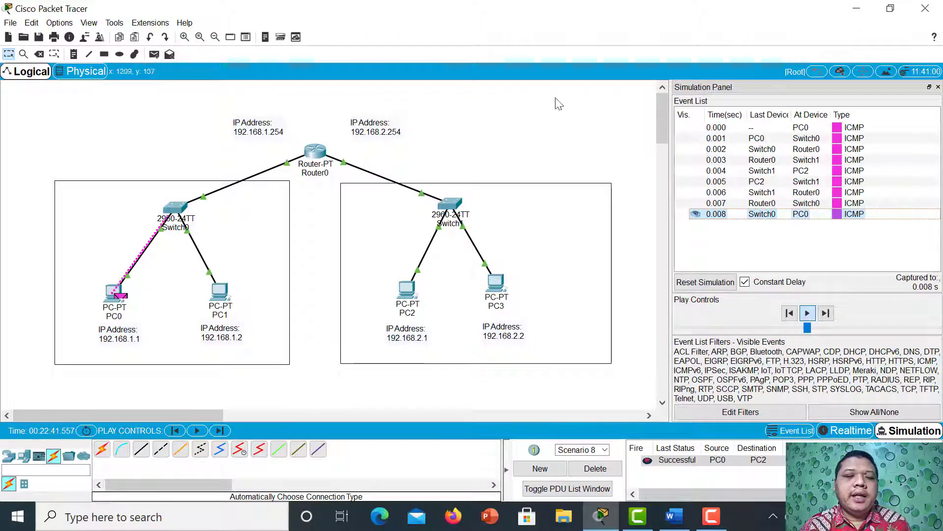